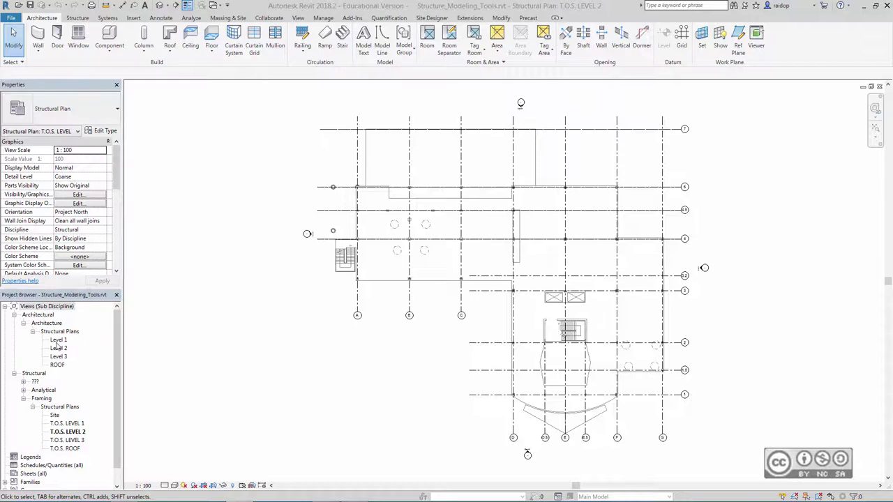
Open the Level 1 structural plan, zoom in, and bring up the File menu's Open choices
double_click(58, 341)
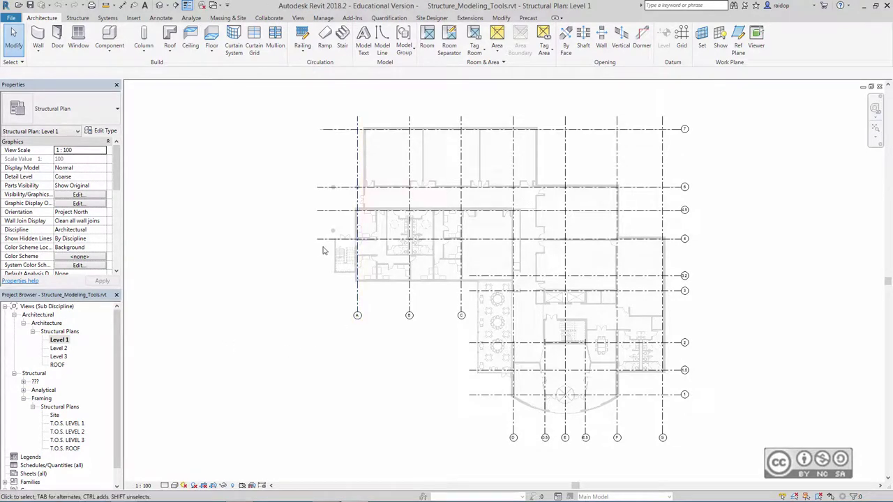
scroll(588, 300, "up", 5)
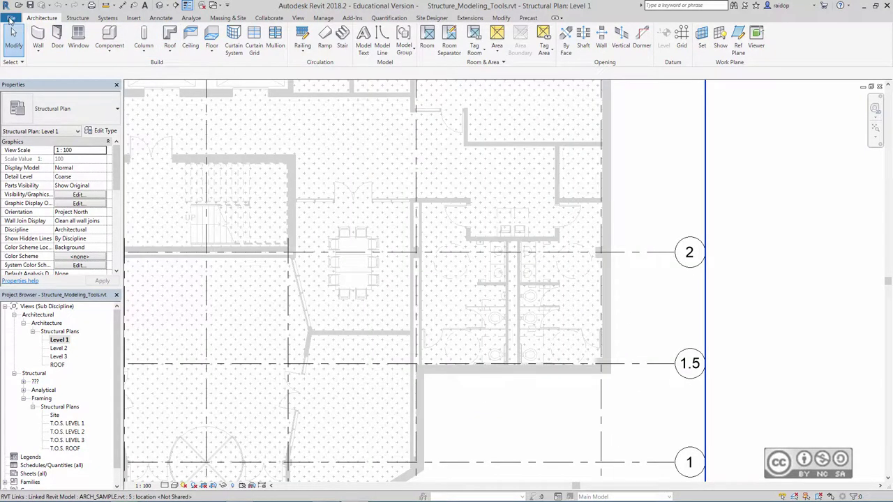
left_click(11, 18)
mouse_move(31, 82)
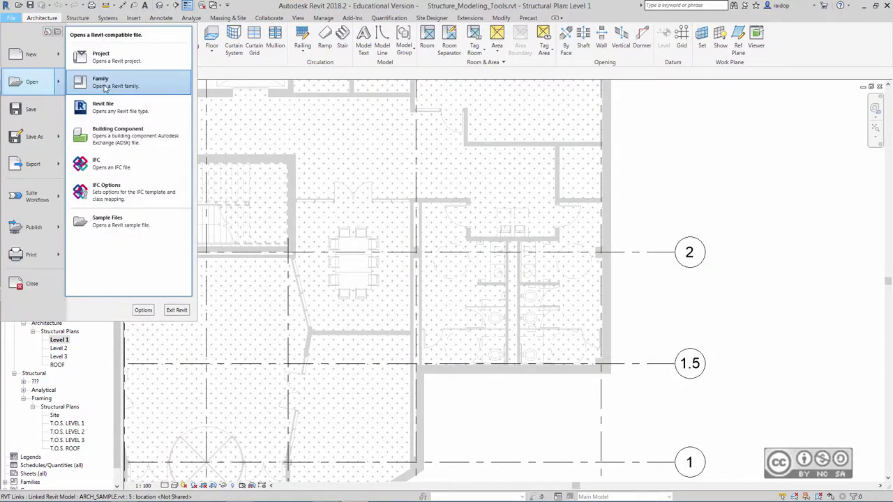
Open M_WWF-Welded Wide Flange.rfa from the US Metric Structural Framing > Steel library
left_click(105, 85)
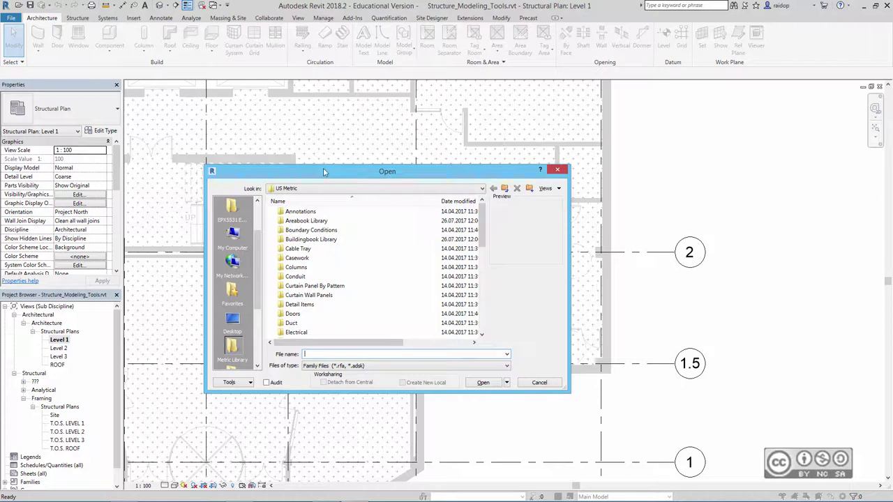
left_click(293, 189)
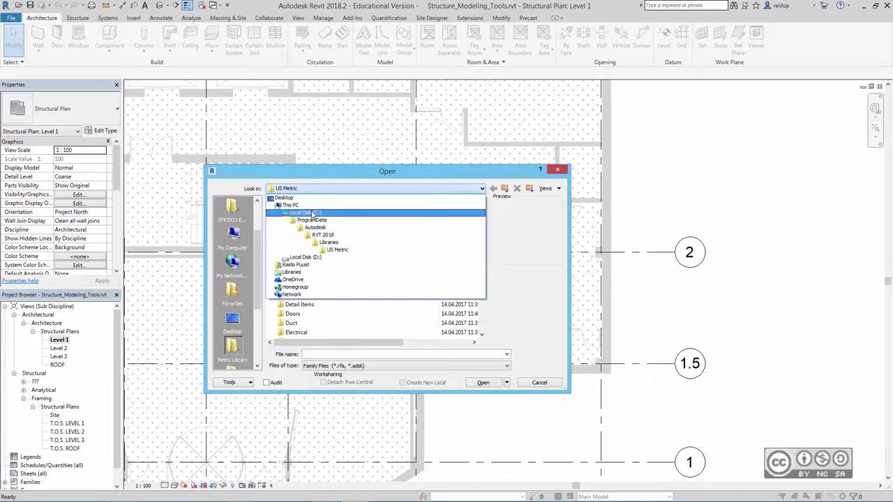
left_click(335, 251)
scroll(314, 271, "down", 5)
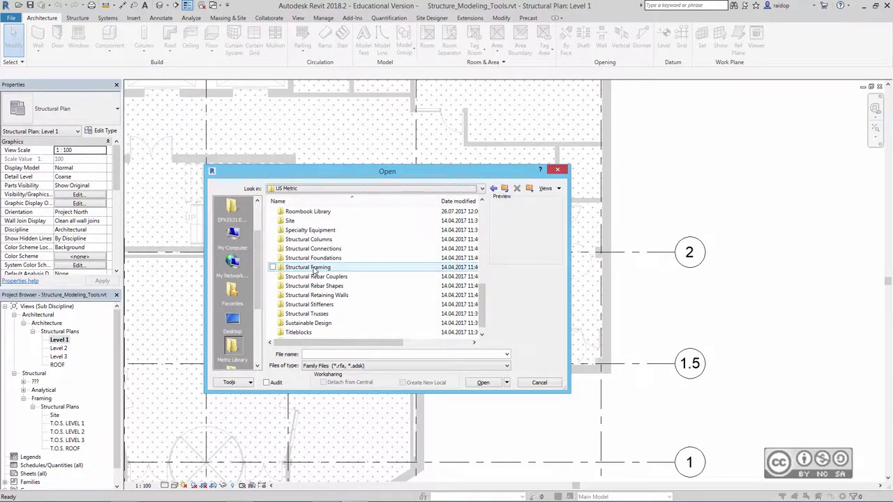
double_click(314, 269)
double_click(296, 239)
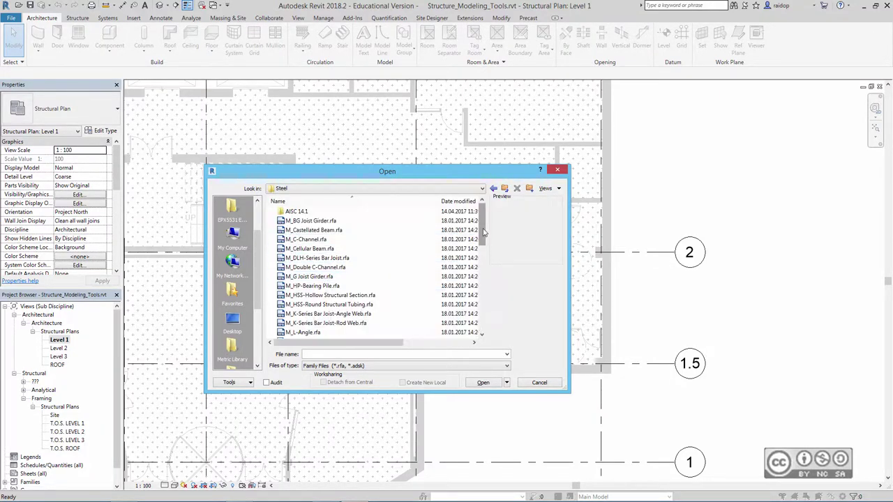
scroll(454, 244, "down", 3)
scroll(391, 265, "down", 3)
scroll(328, 286, "down", 2)
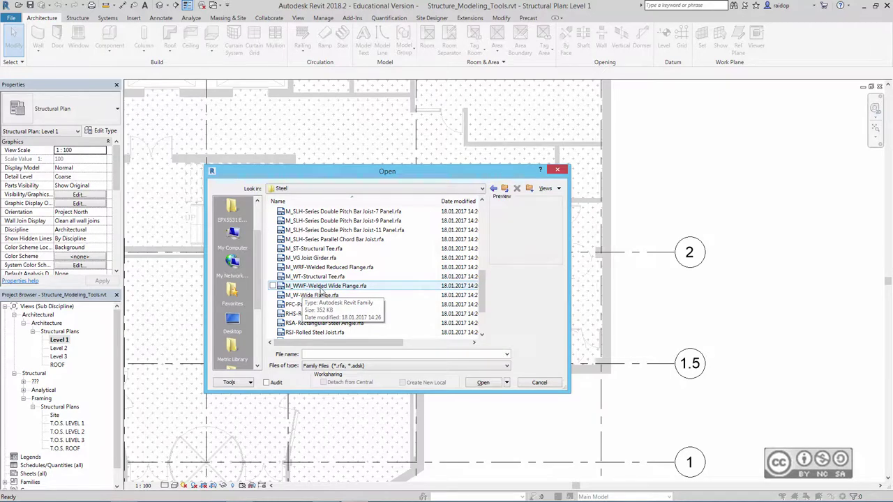
left_click(336, 287)
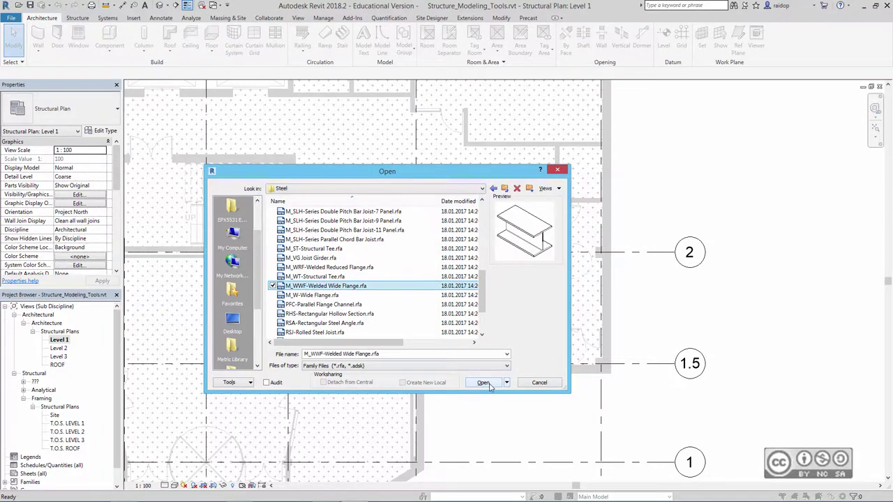
left_click(489, 384)
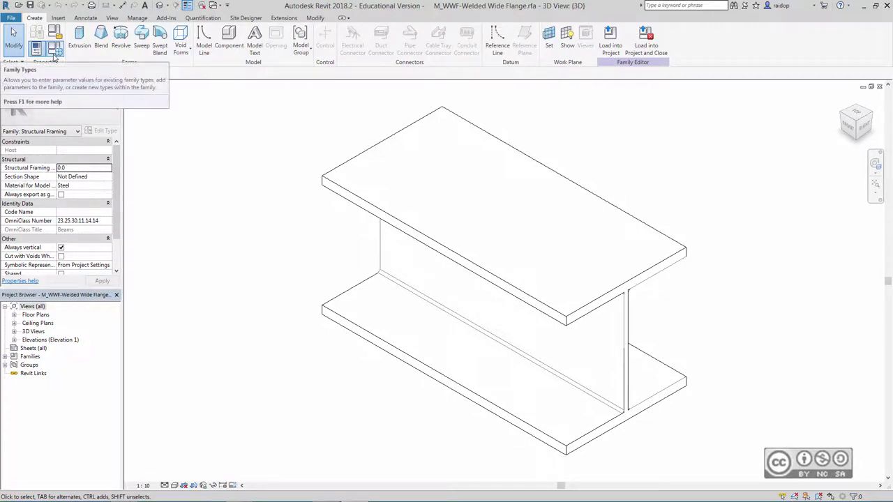
Trial the flange width bf at 700 in Family Types, then restore it to 600
left_click(55, 54)
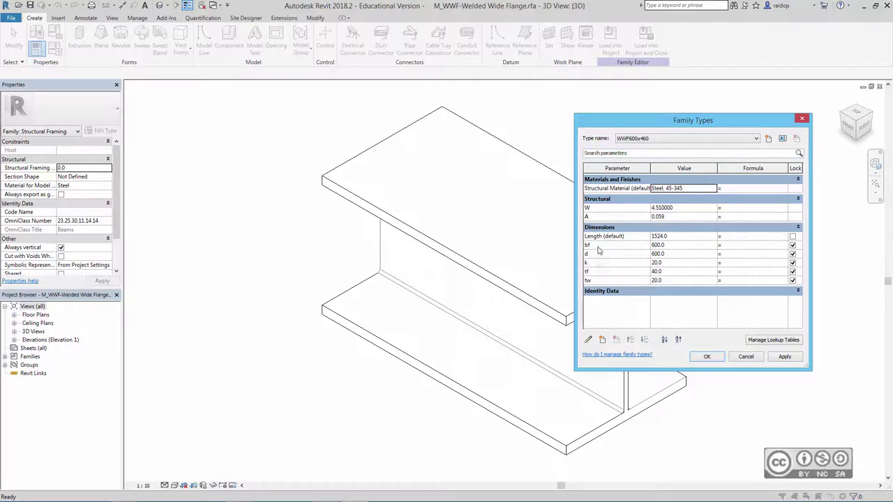
left_click(673, 246)
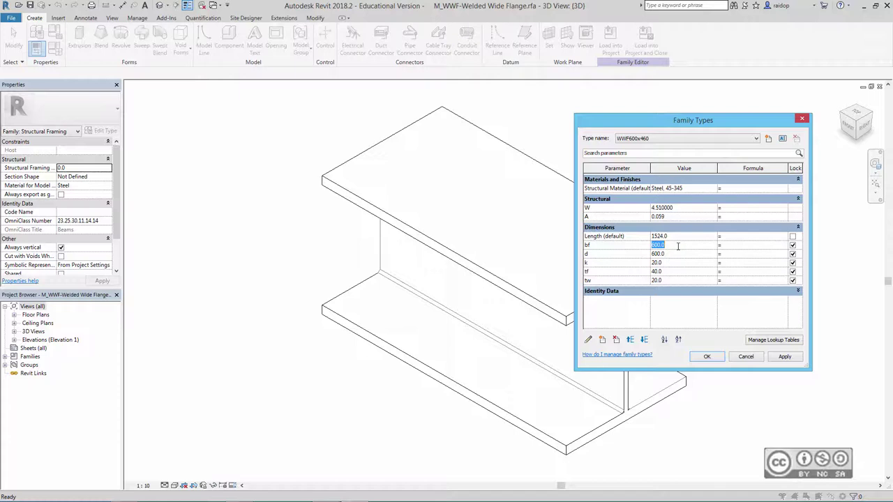
type("700")
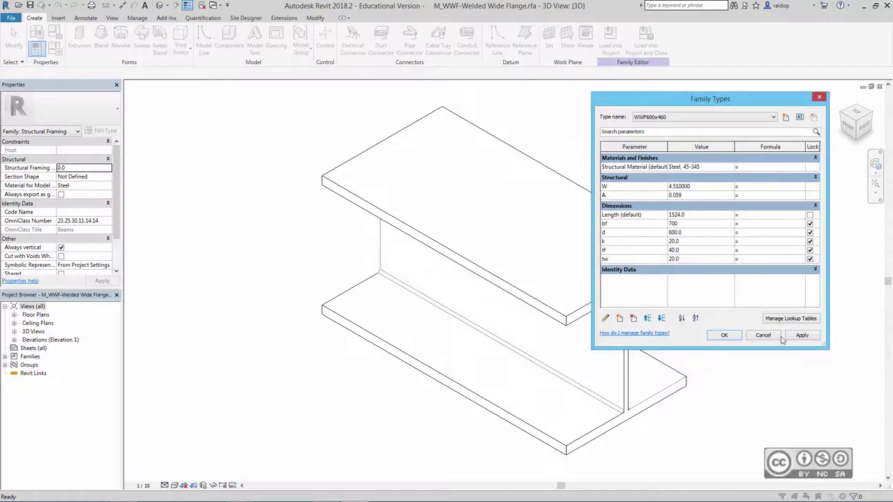
left_click(802, 335)
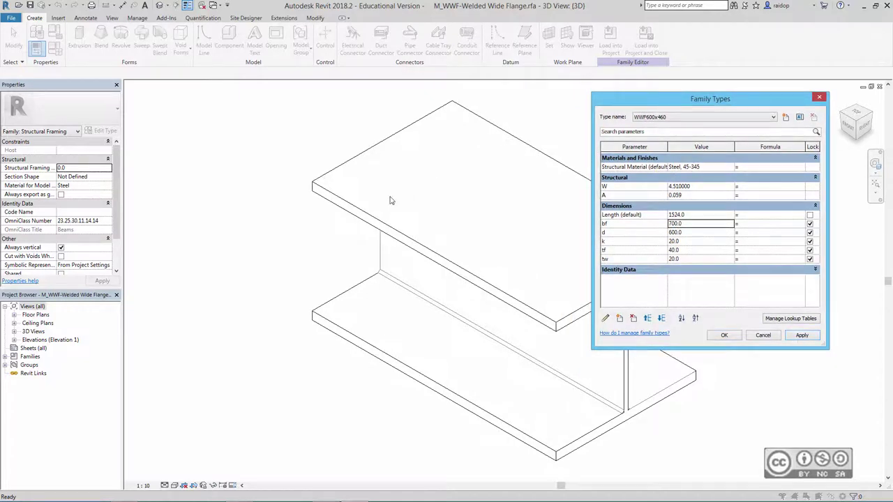
left_click(642, 232)
type("6")
left_click(726, 335)
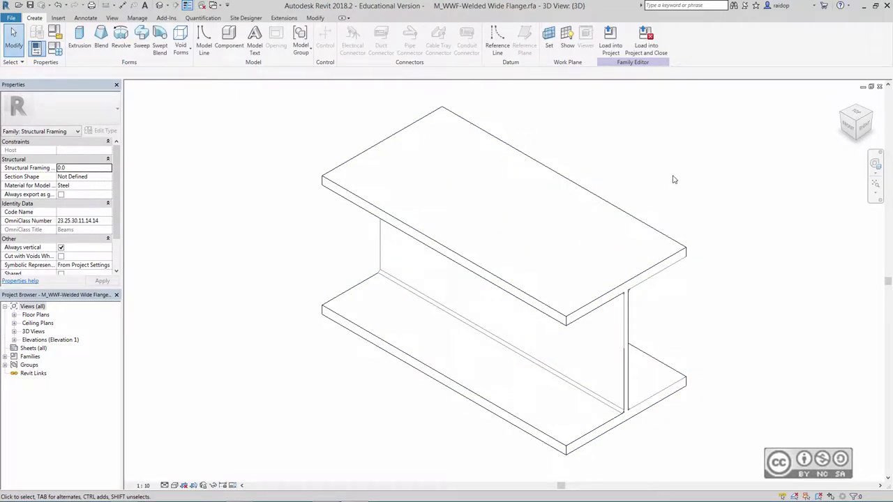
Close the wide flange family without saving the changes
left_click(636, 163)
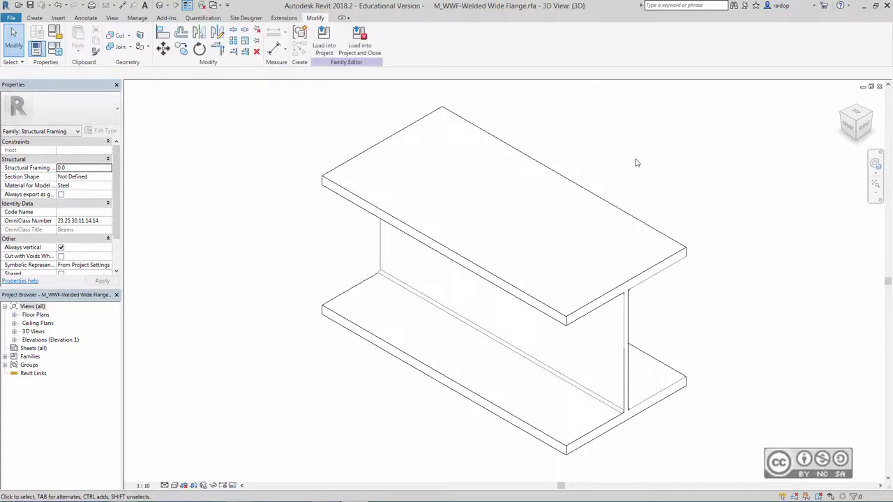
left_click(879, 86)
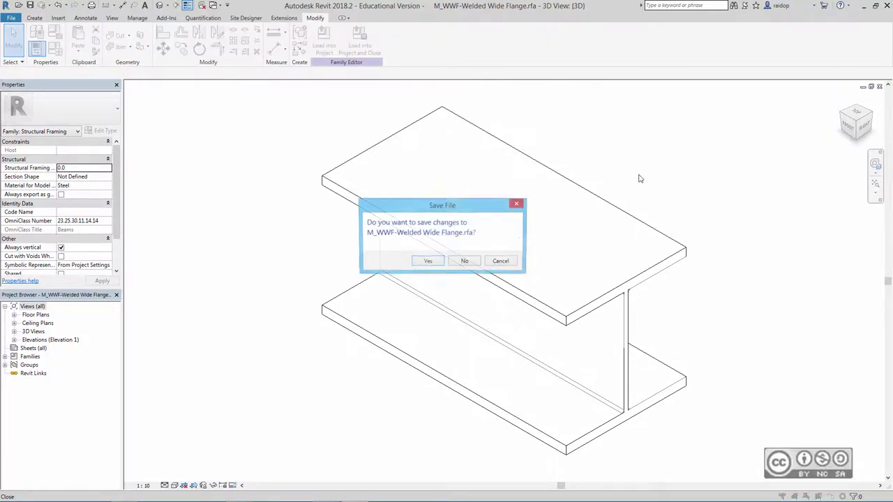
left_click(466, 262)
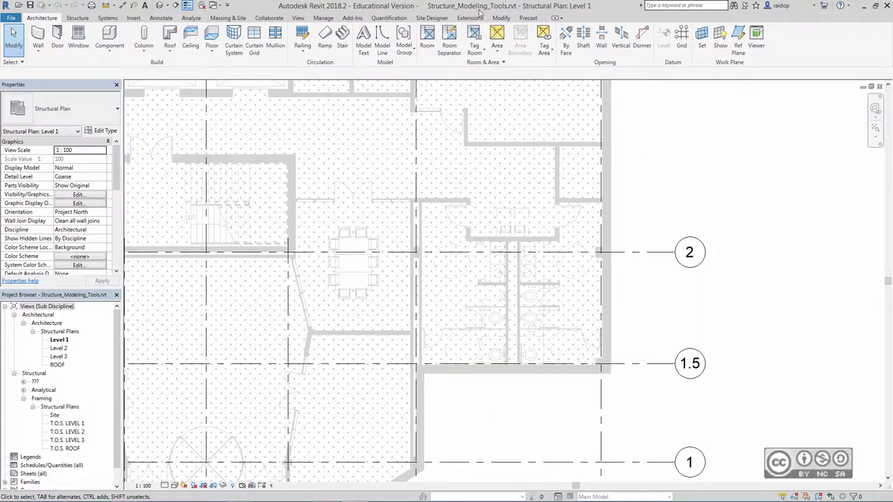
On the T.O.S. LEVEL 2 plan, draw a horizontal grid from grid C's end past grid A
double_click(70, 432)
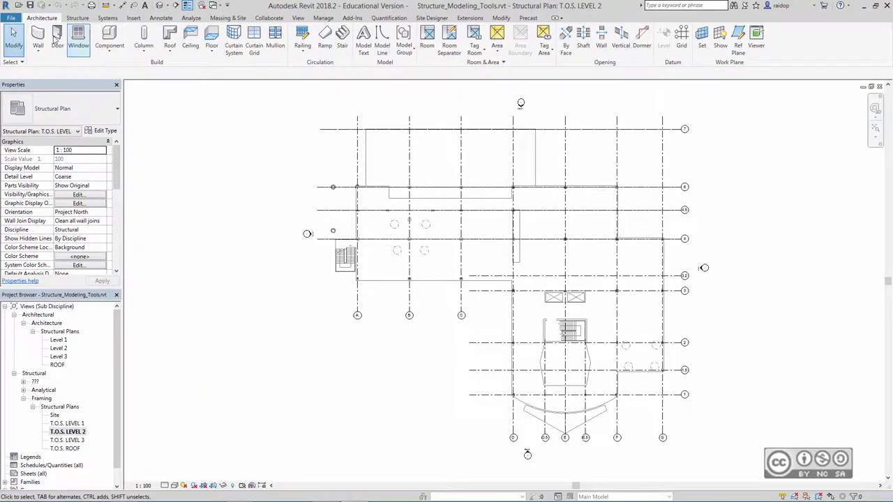
left_click(683, 48)
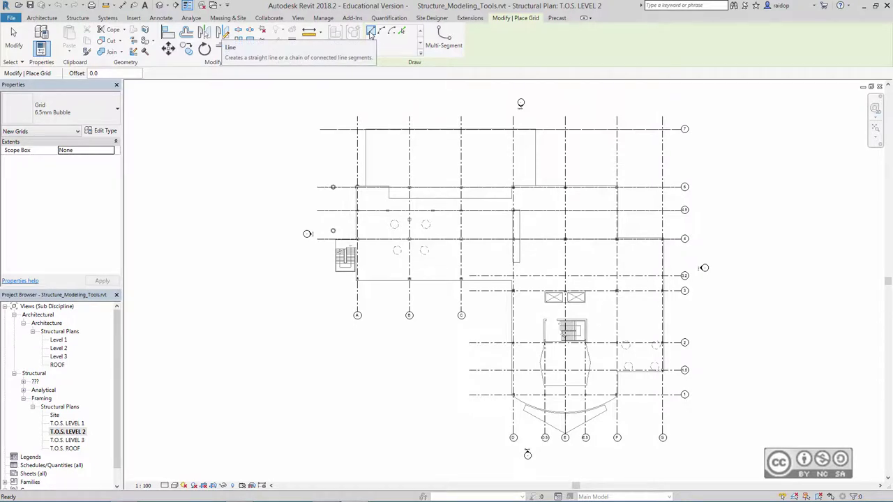
scroll(479, 299, "up", 5)
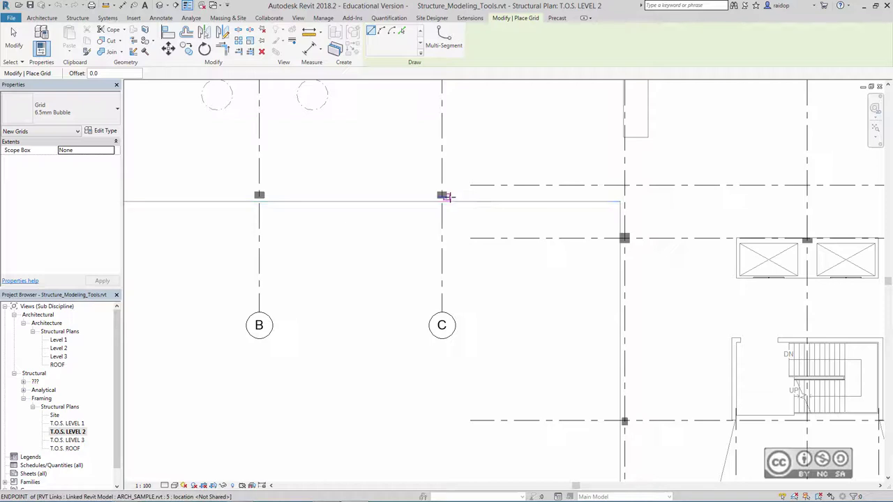
left_click(447, 196)
scroll(447, 196, "down", 3)
scroll(372, 197, "up", 1)
scroll(364, 197, "up", 1)
scroll(363, 198, "down", 1)
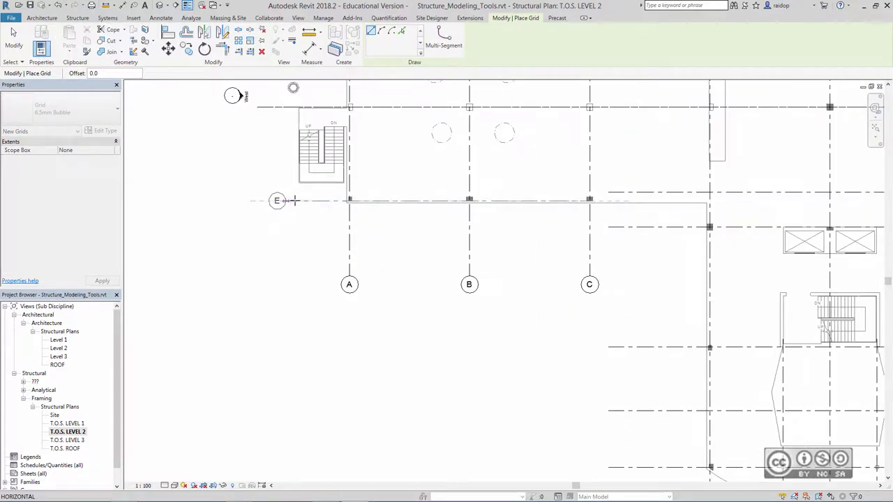
left_click(259, 201)
key("Escape")
key("Escape")
Select the new grid H and begin renaming its bubble to 3.1
left_click(280, 274)
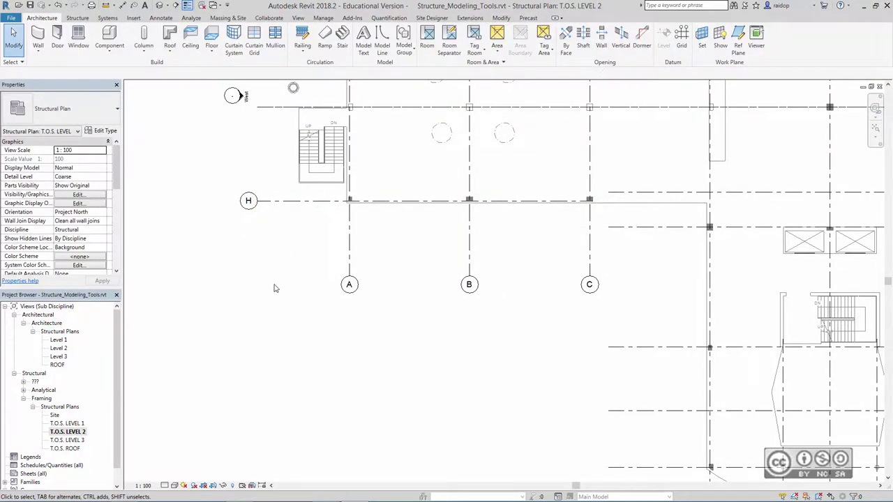
scroll(275, 288, "down", 2)
scroll(257, 230, "up", 2)
scroll(257, 230, "up", 1)
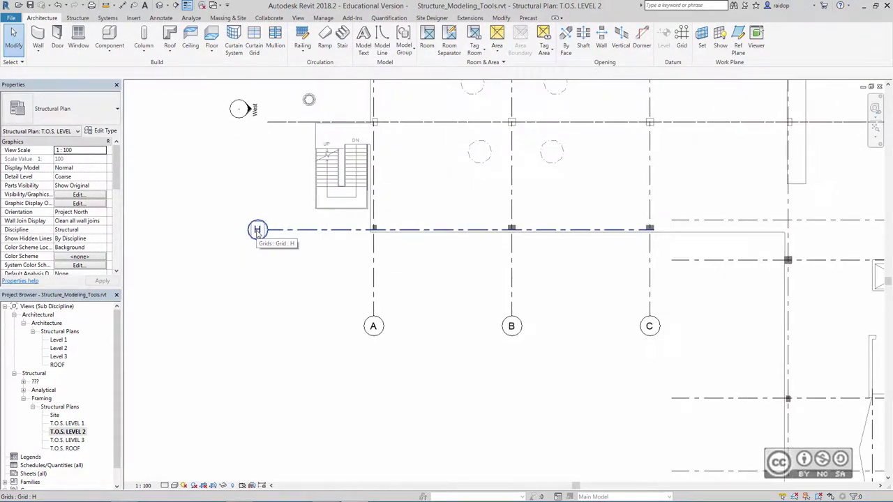
left_click(257, 230)
left_click(257, 230)
type("3.1")
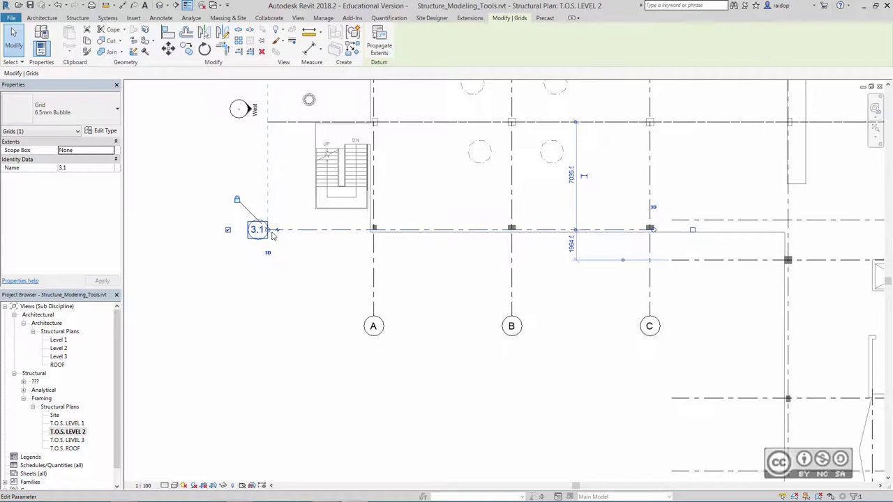
type("1")
Confirm the 3.1 grid label and start structural columns with depth set to a T.O.S. level
key("Escape")
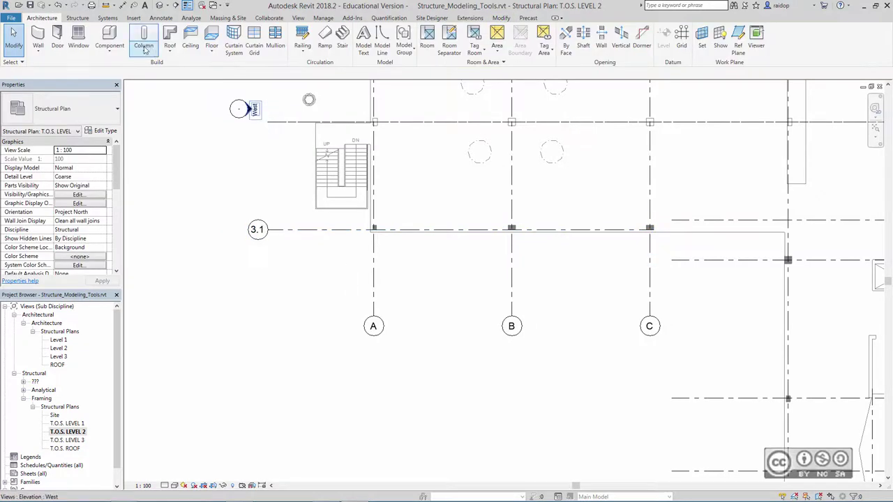
left_click(78, 18)
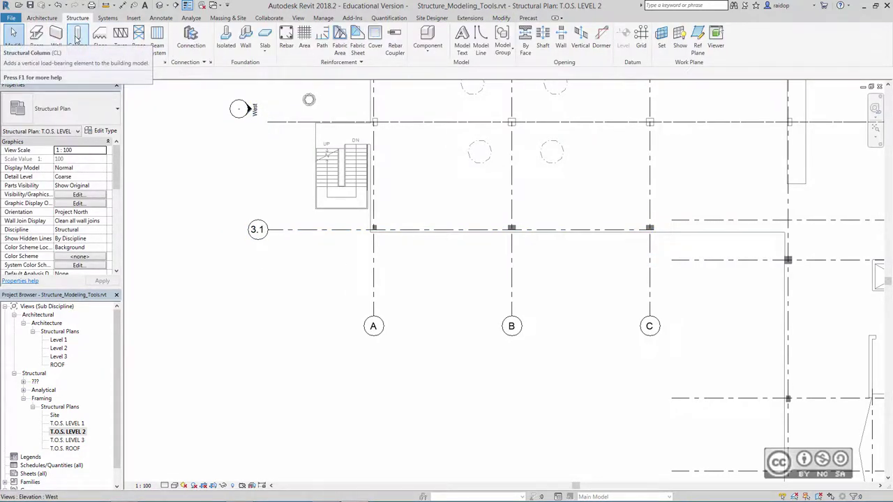
left_click(77, 36)
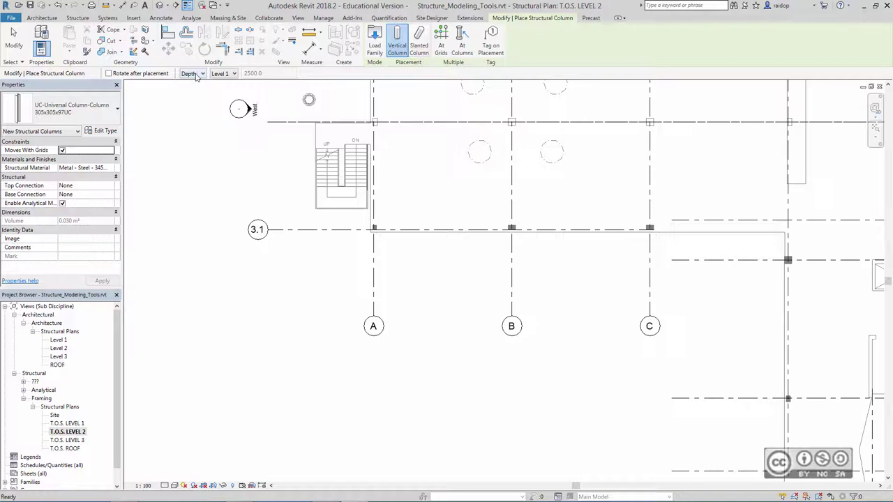
left_click(233, 74)
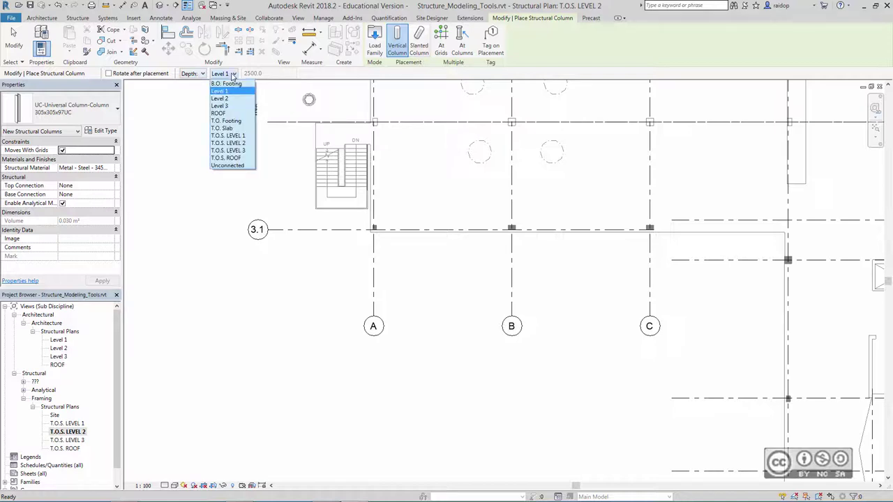
left_click(242, 138)
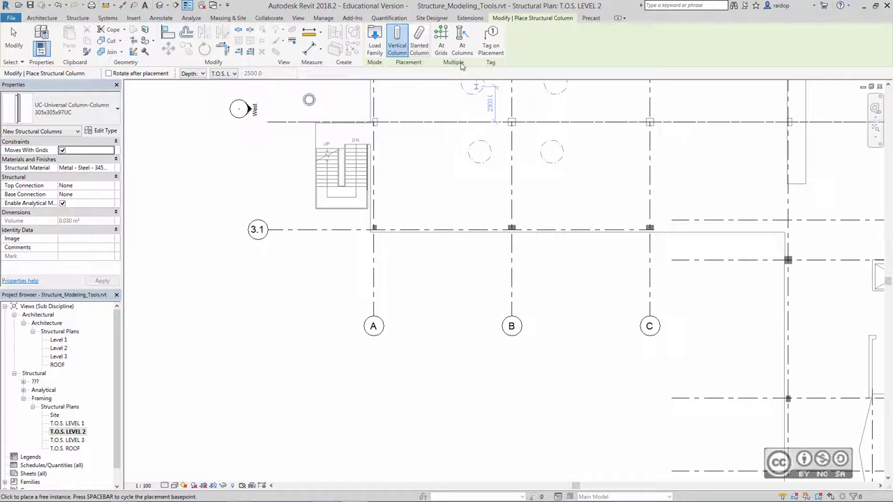
Place 305x305x97UC columns at all grid intersections using At Grids
left_click(441, 44)
scroll(460, 203, "down", 5)
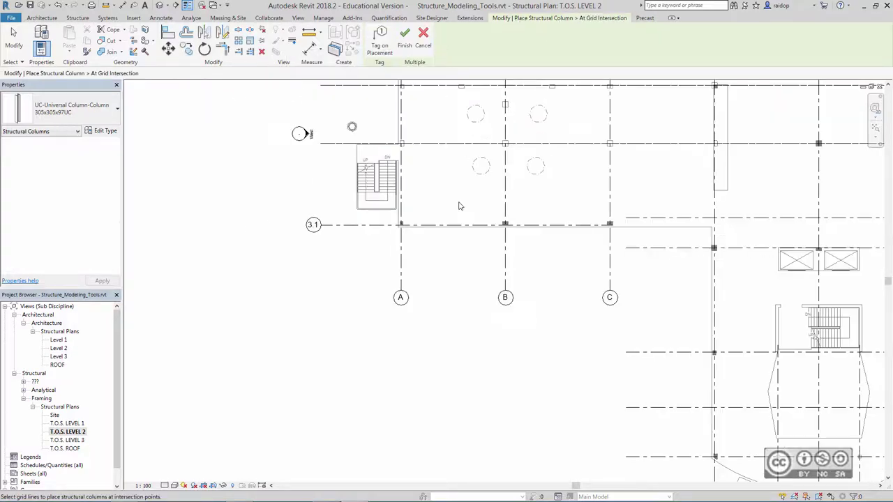
scroll(461, 204, "down", 2)
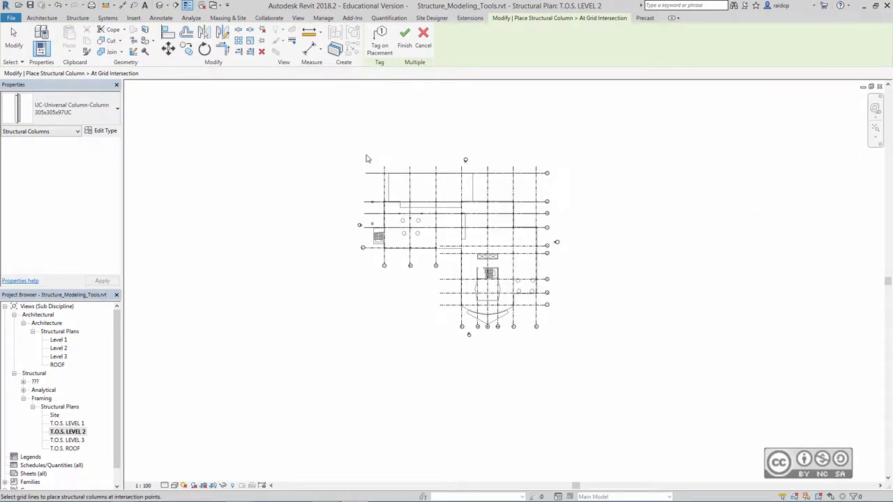
left_click_drag(342, 135, 604, 383)
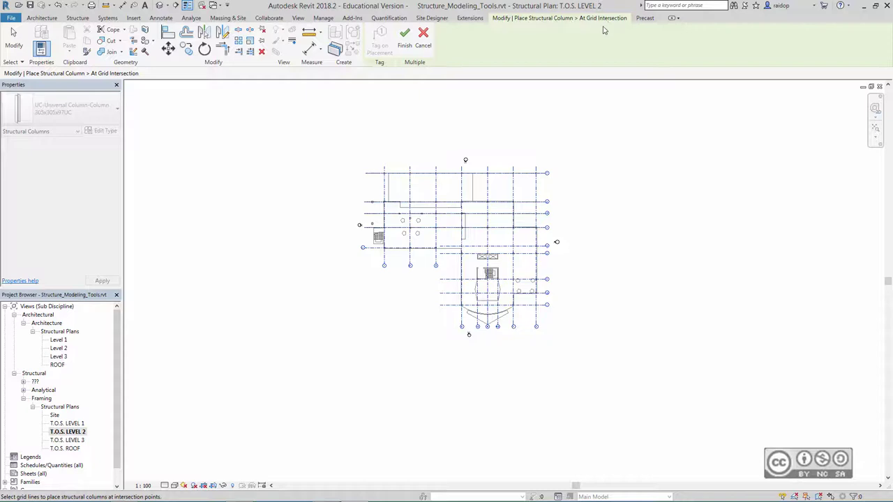
left_click(405, 42)
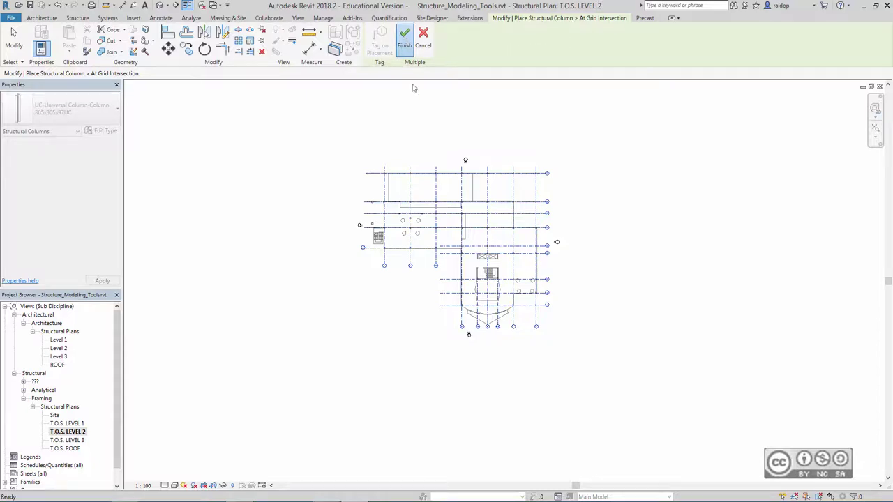
key("Escape")
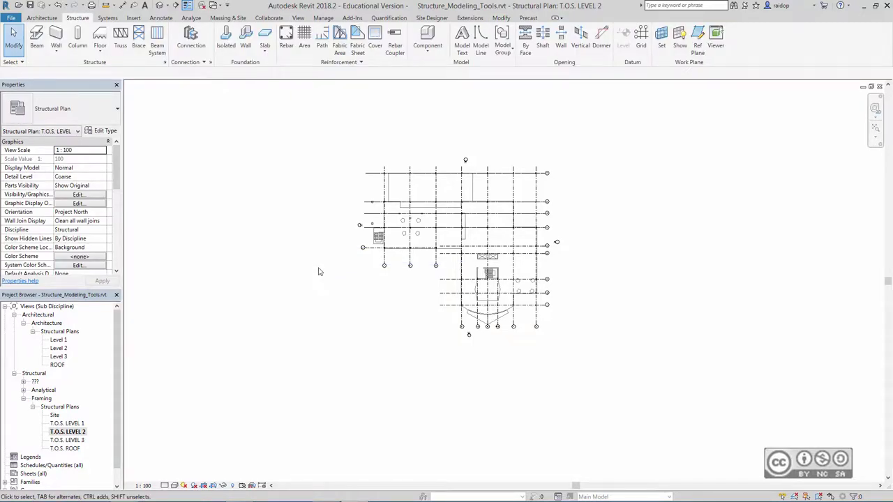
scroll(318, 272, "up", 2)
scroll(328, 265, "up", 2)
scroll(363, 251, "up", 2)
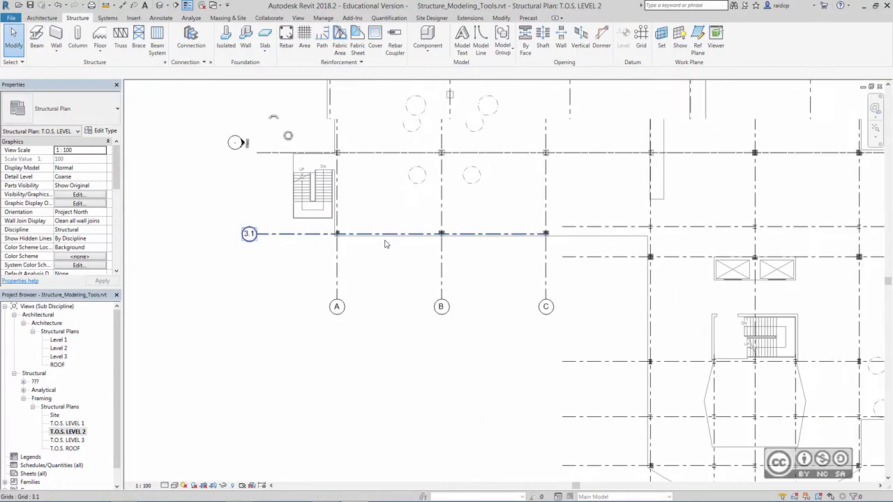
scroll(387, 240, "up", 1)
scroll(387, 240, "up", 2)
scroll(496, 238, "up", 5)
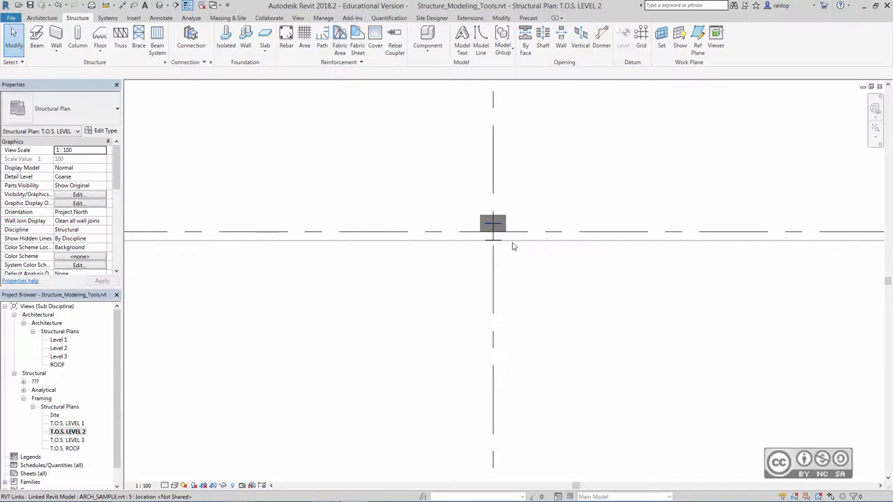
scroll(513, 245, "down", 3)
scroll(469, 275, "down", 3)
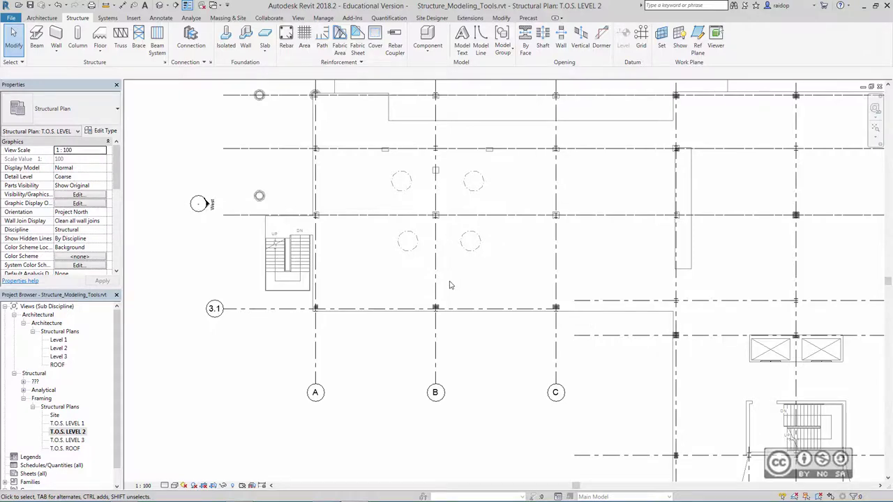
scroll(449, 284, "down", 1)
scroll(395, 356, "down", 2)
scroll(389, 321, "down", 2)
scroll(370, 175, "up", 4)
left_click(379, 182)
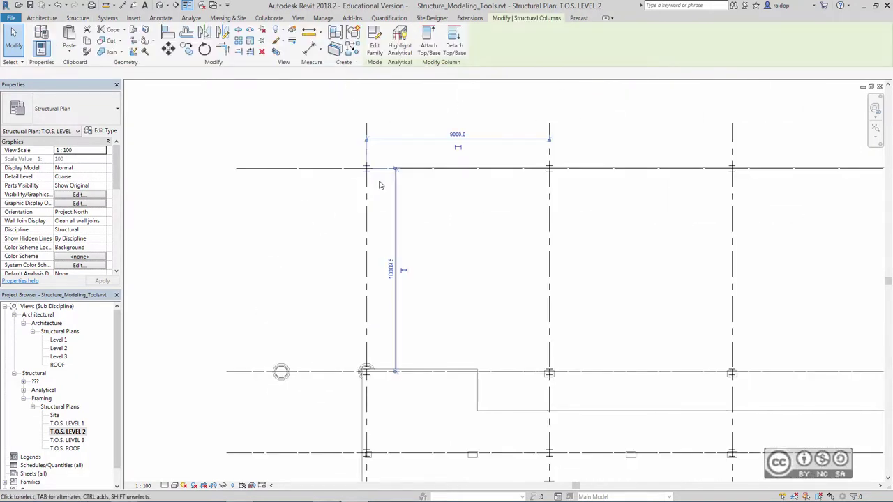
left_click(380, 196)
scroll(419, 201, "down", 3)
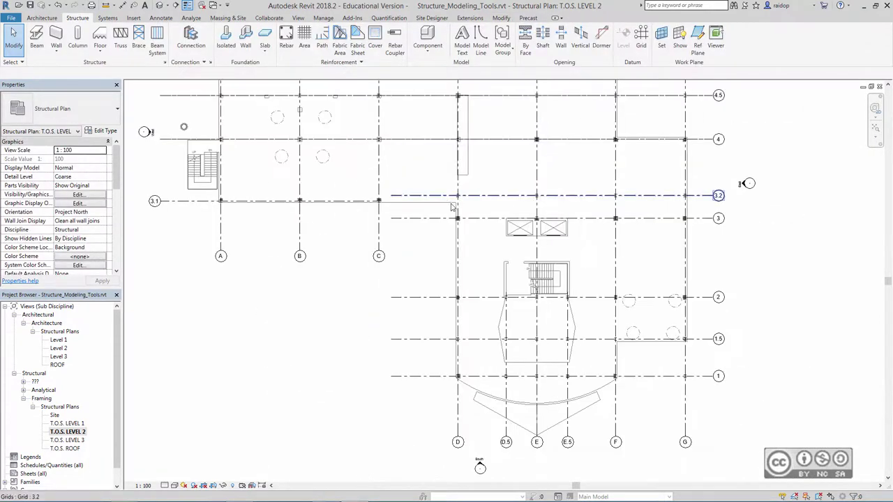
left_click(455, 203)
scroll(464, 201, "up", 3)
left_click(465, 201)
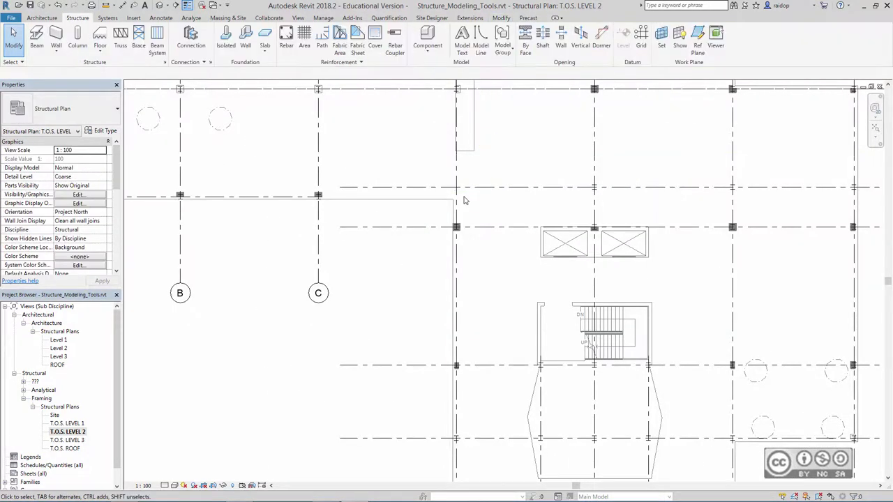
scroll(454, 265, "down", 2)
scroll(494, 340, "up", 2)
scroll(495, 337, "up", 1)
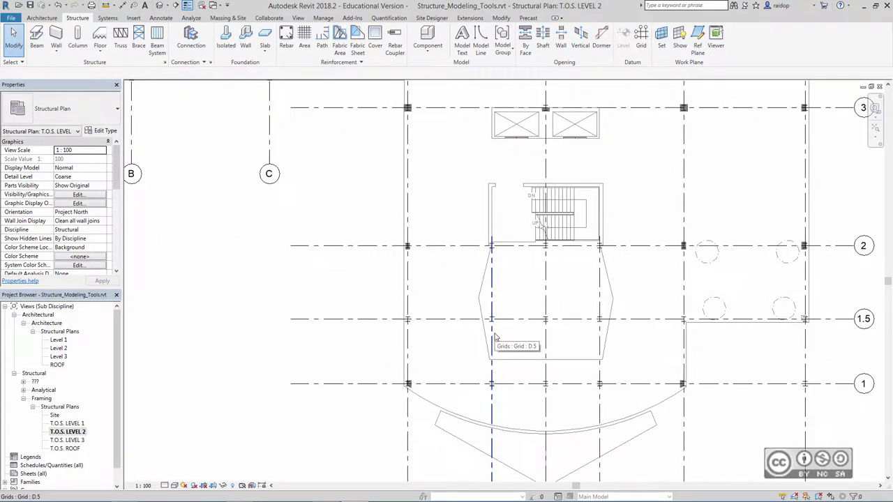
scroll(493, 342, "up", 2)
left_click(493, 315)
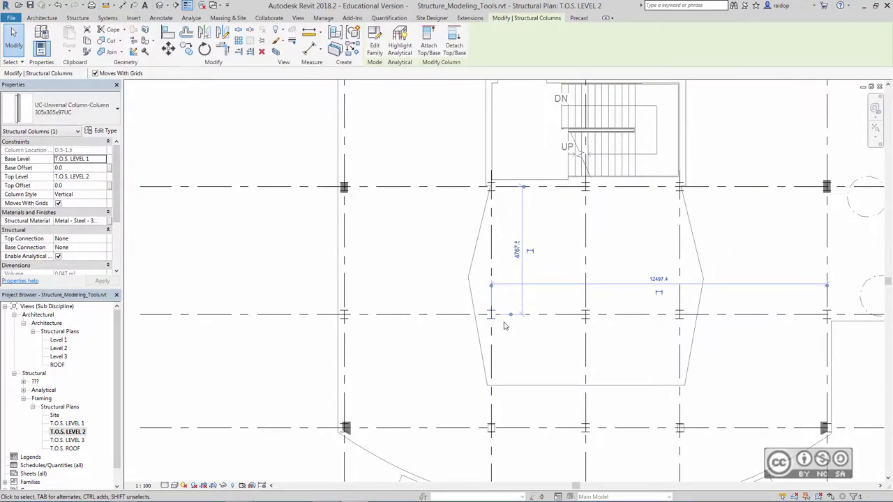
left_click(505, 326)
middle_click_drag(505, 326, 440, 210)
left_click(522, 314)
left_click(540, 329)
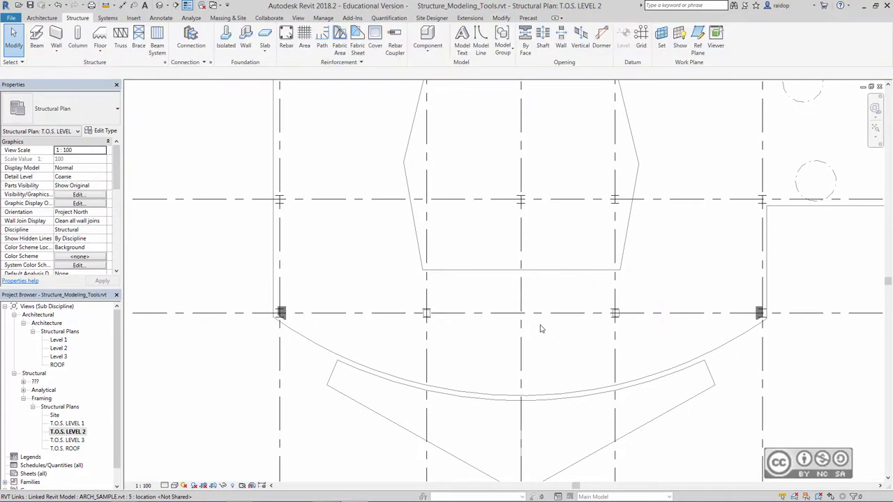
middle_click_drag(540, 329, 415, 392)
scroll(415, 393, "down", 1)
left_click(401, 300)
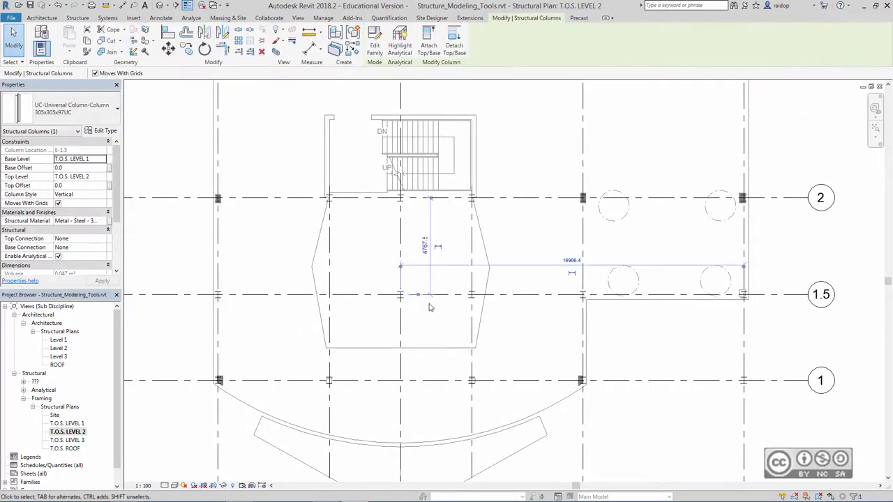
left_click(429, 307)
scroll(429, 307, "down", 1)
scroll(429, 300, "up", 2)
left_click(410, 271)
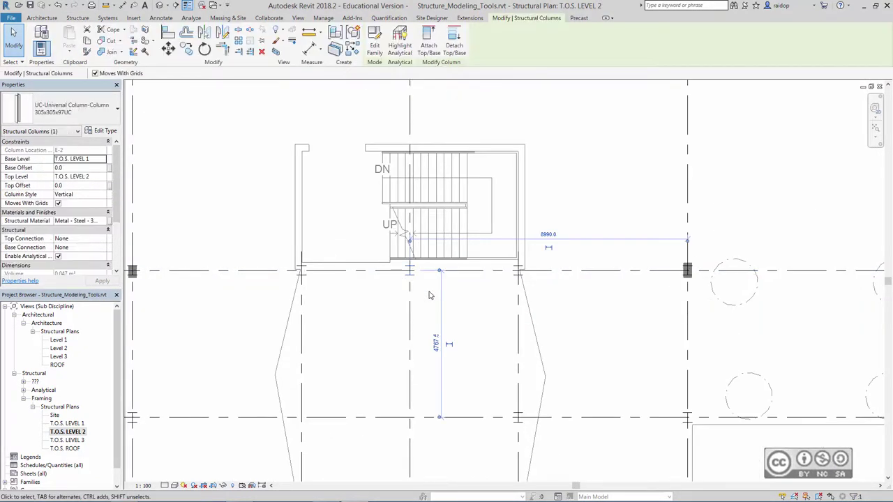
left_click(430, 295)
scroll(432, 307, "down", 1)
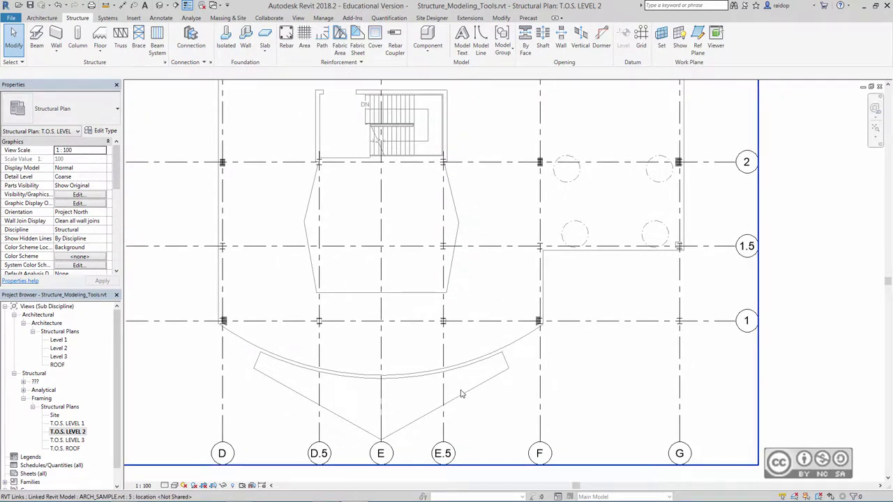
scroll(444, 253, "up", 3)
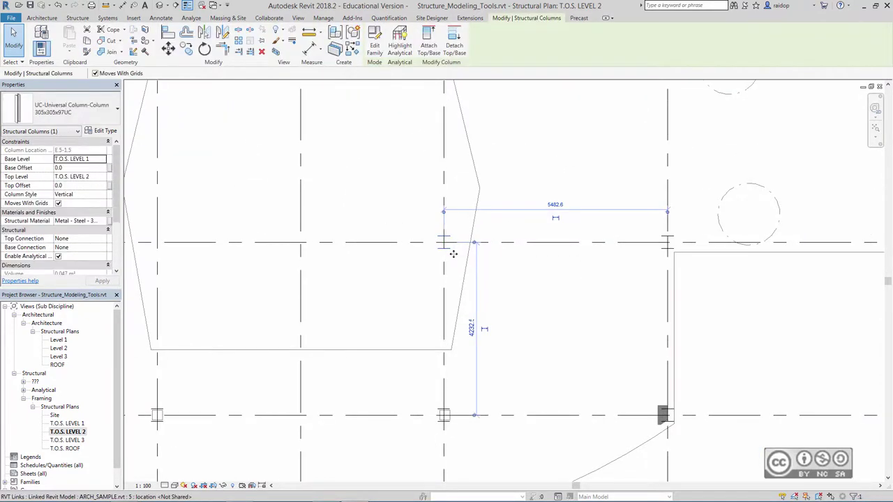
key("Escape")
scroll(453, 253, "down", 4)
scroll(596, 322, "up", 3)
scroll(597, 322, "up", 1)
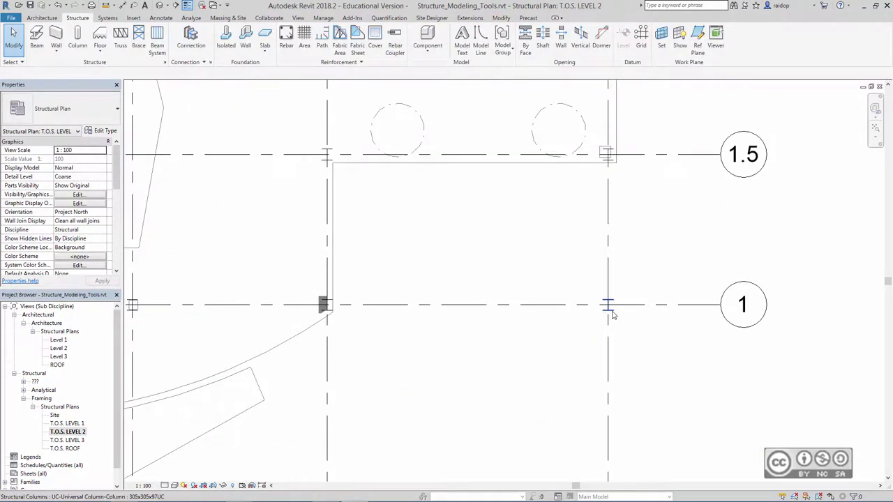
left_click(563, 312)
key("Escape")
scroll(551, 318, "down", 3)
scroll(537, 320, "down", 2)
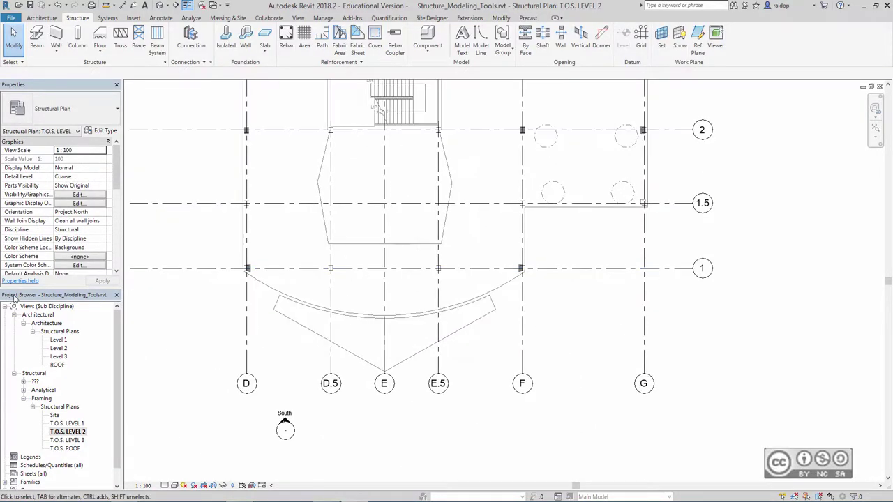
left_click(23, 382)
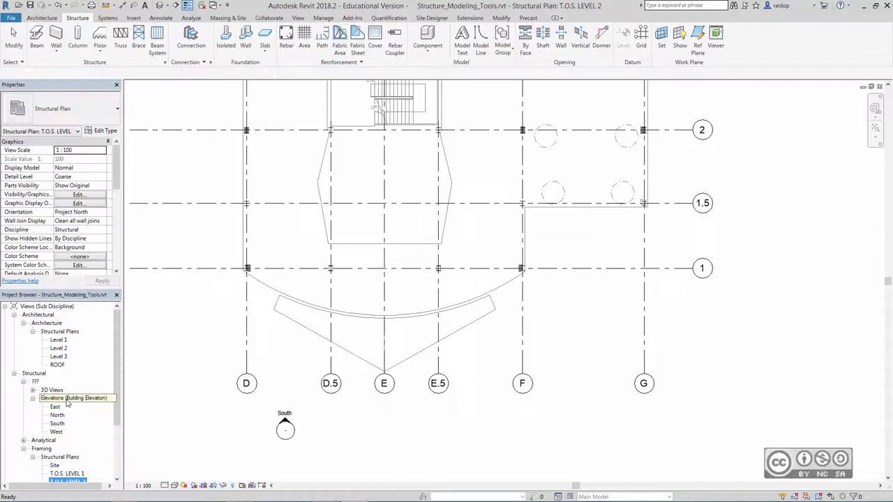
double_click(57, 424)
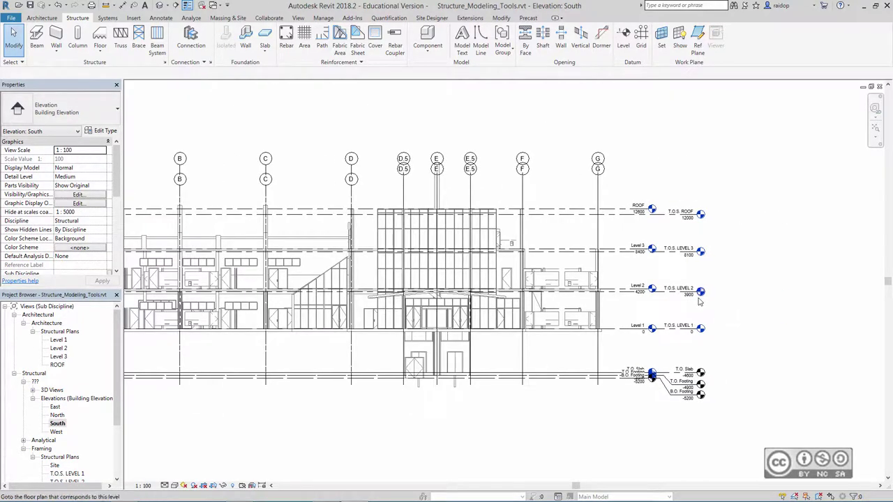
scroll(700, 302, "up", 4)
scroll(701, 302, "up", 1)
left_click(705, 300)
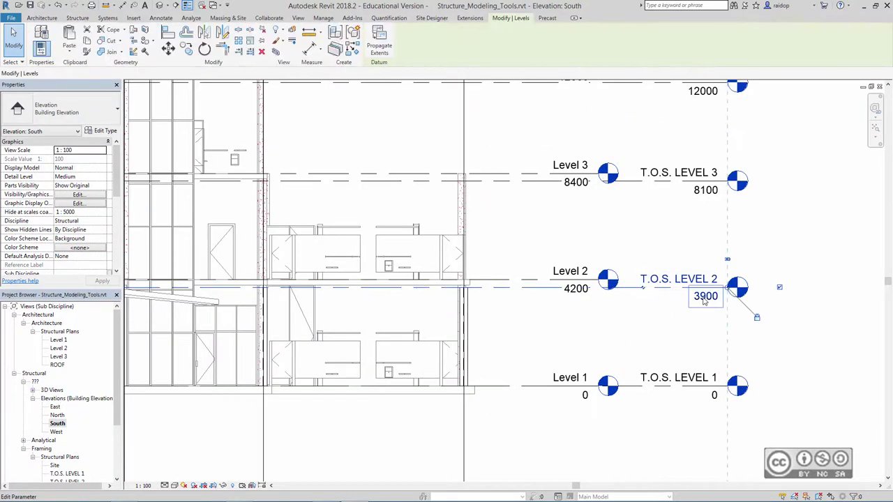
left_click(707, 302)
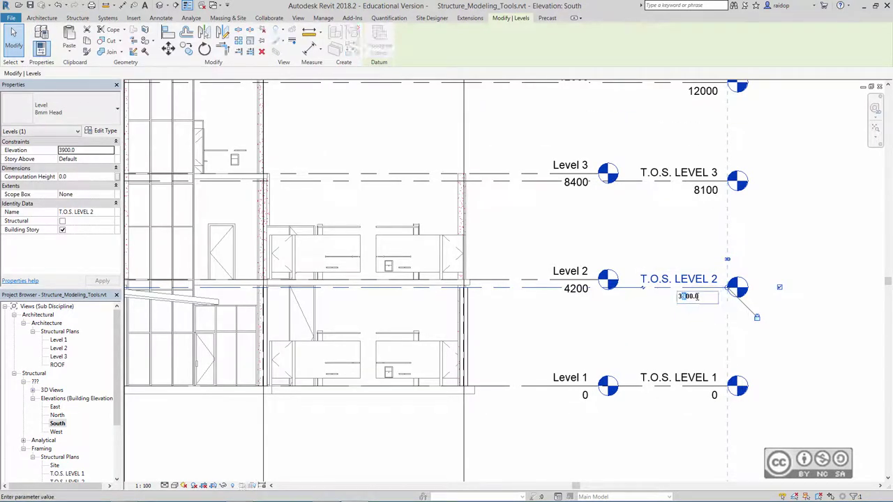
type("6")
key("Return")
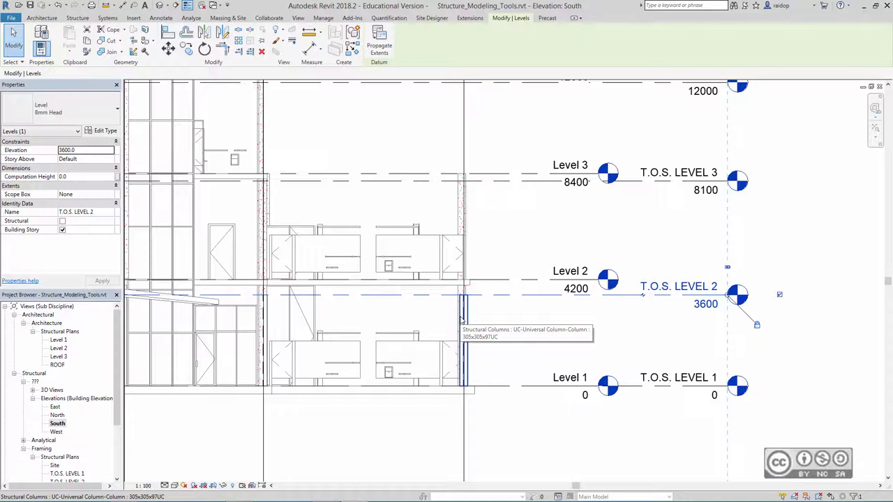
left_click(58, 5)
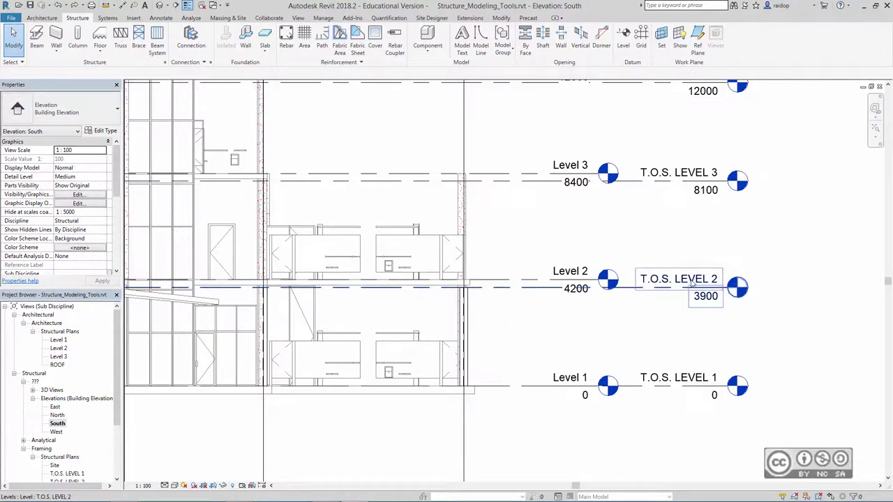
key("z")
key("f")
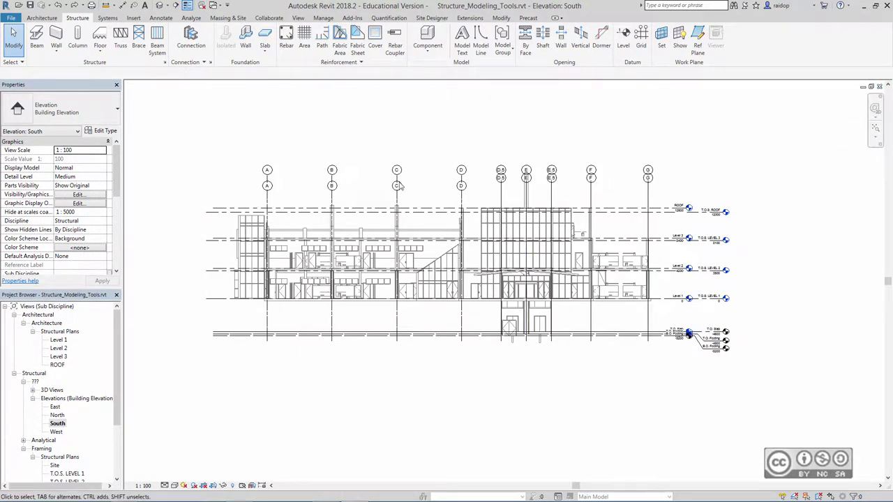
left_click(879, 85)
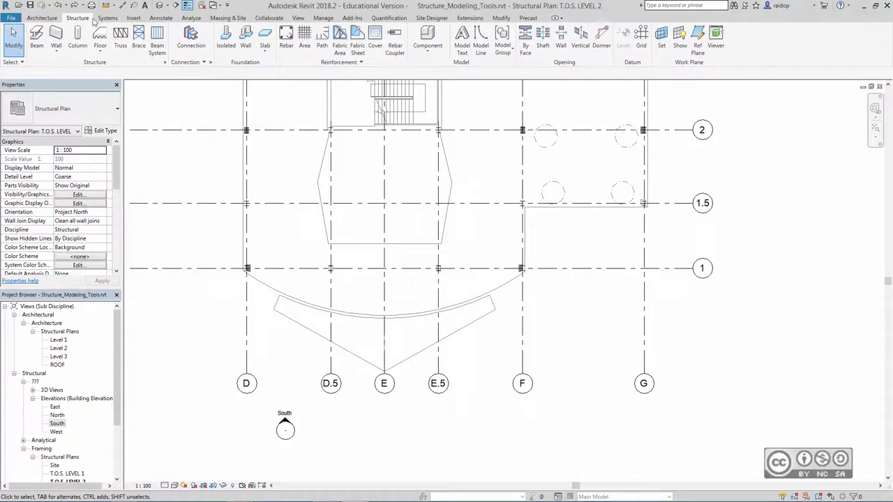
left_click(132, 20)
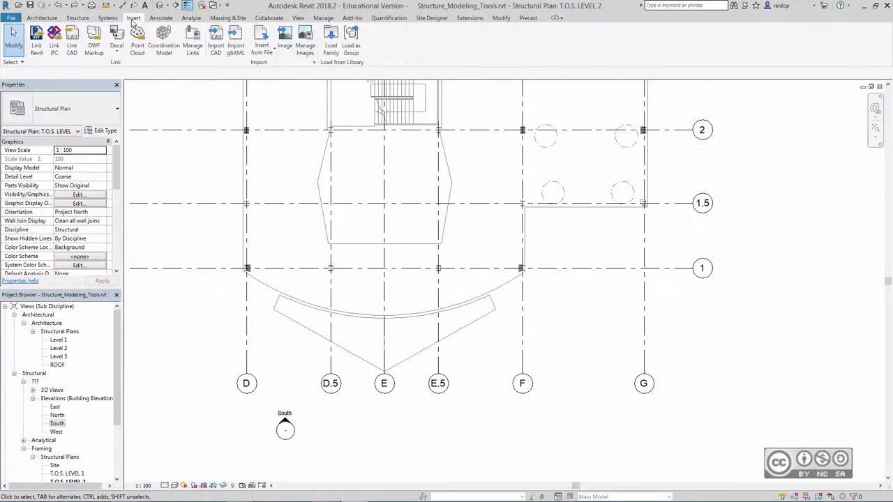
left_click(193, 42)
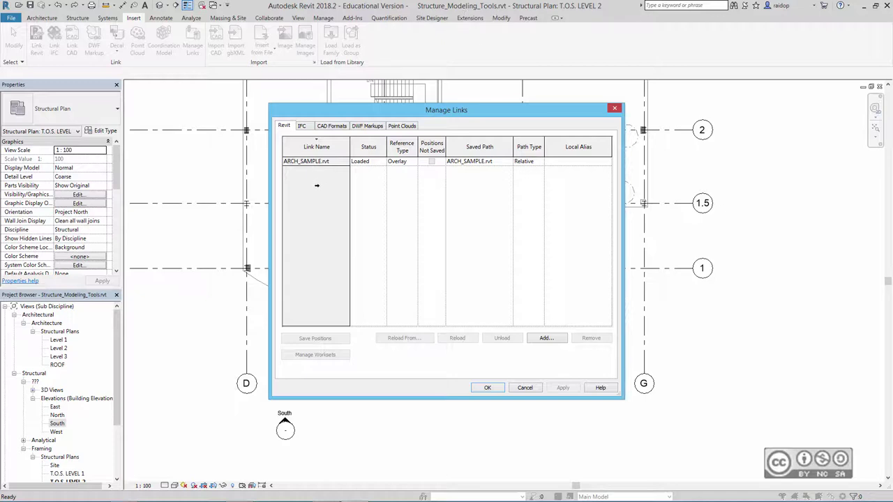
left_click(525, 389)
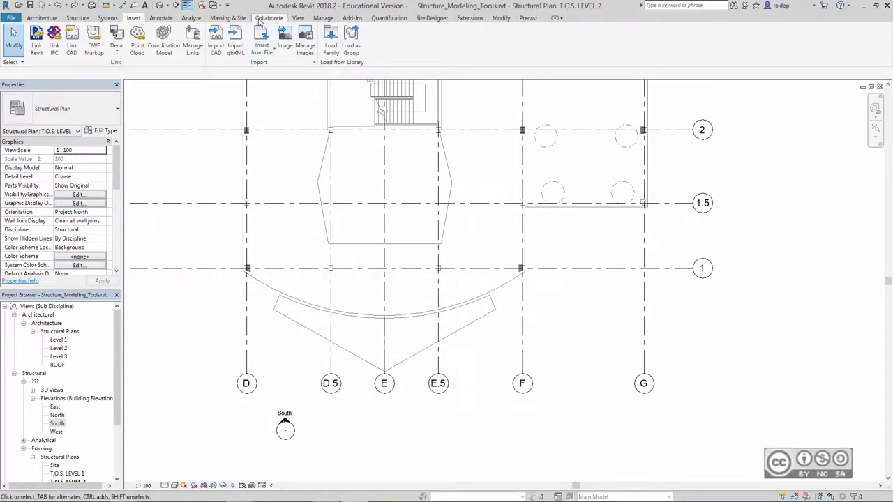
Start Copy/Monitor by selecting the linked ARCH_SAMPLE.rvt model
left_click(265, 19)
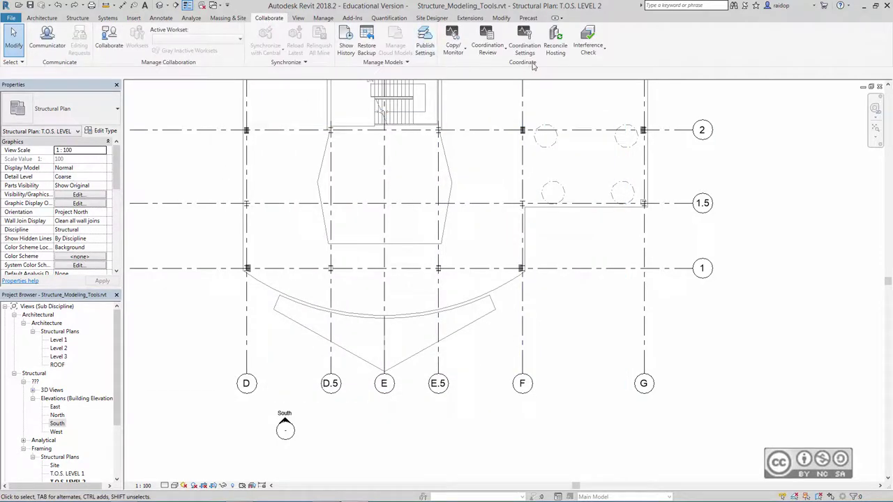
left_click(450, 56)
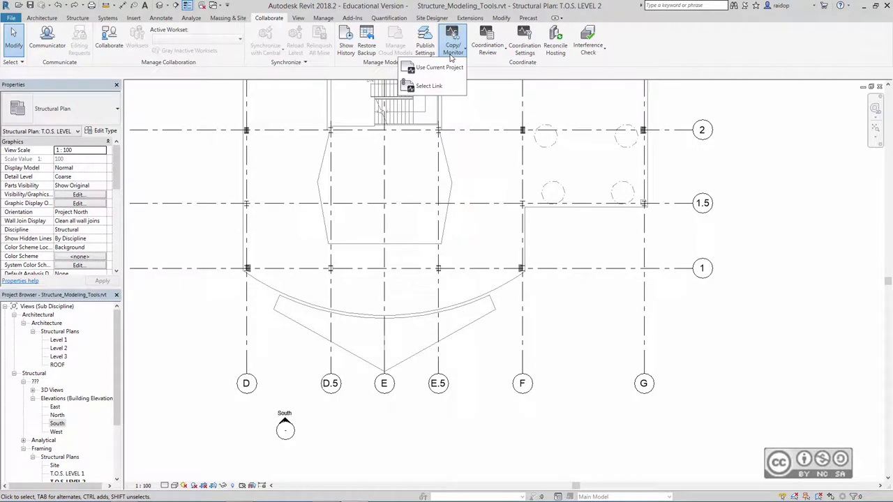
left_click(430, 86)
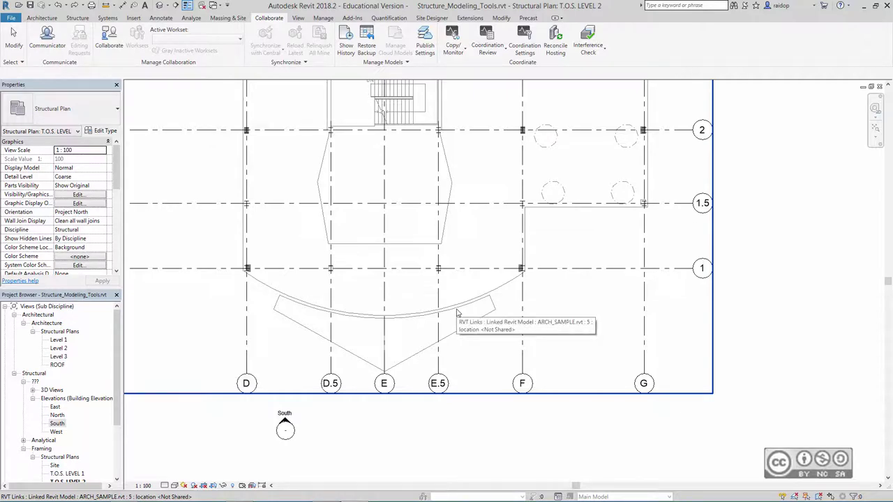
left_click(458, 312)
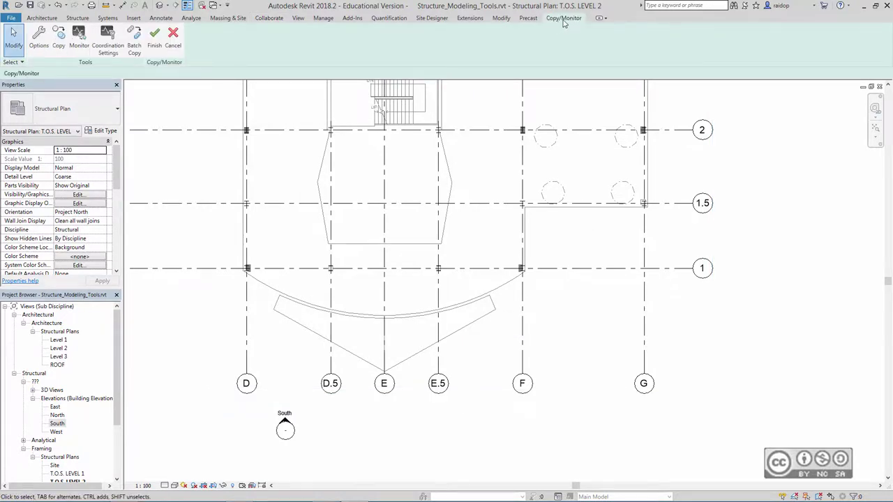
Copy with Multiple enabled and pick the linked columns around grids A–C
left_click(59, 36)
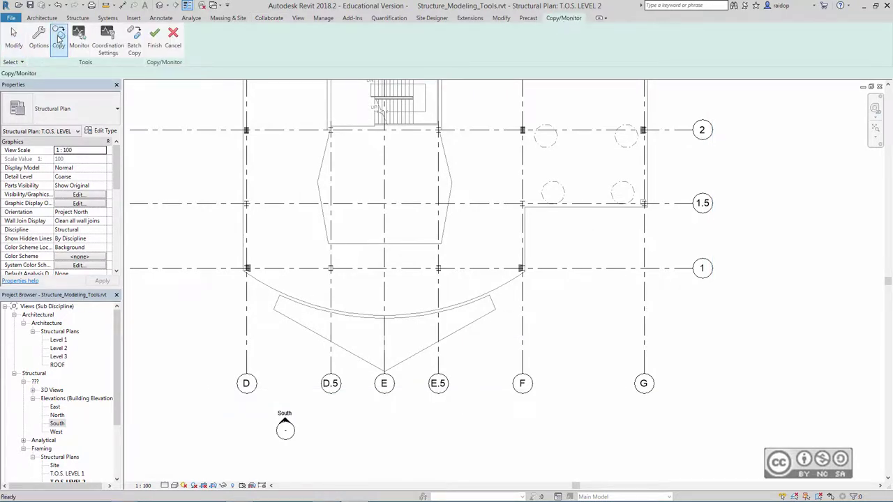
left_click(55, 73)
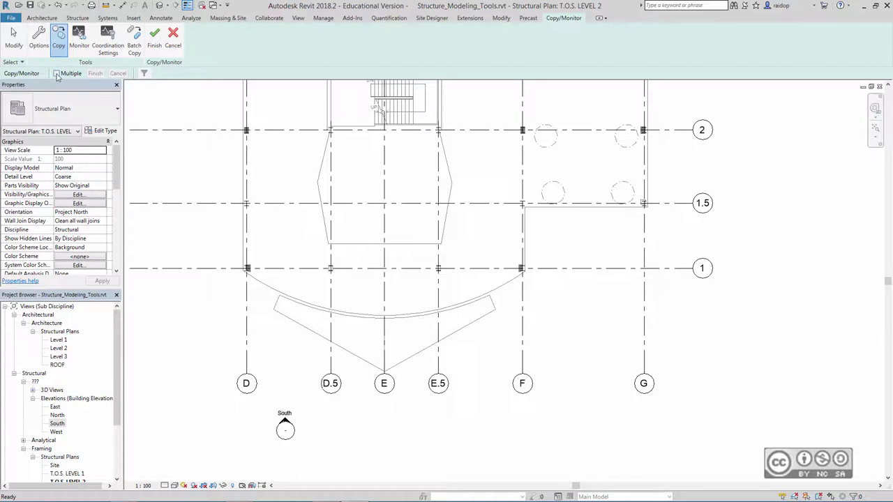
scroll(359, 383, "down", 3)
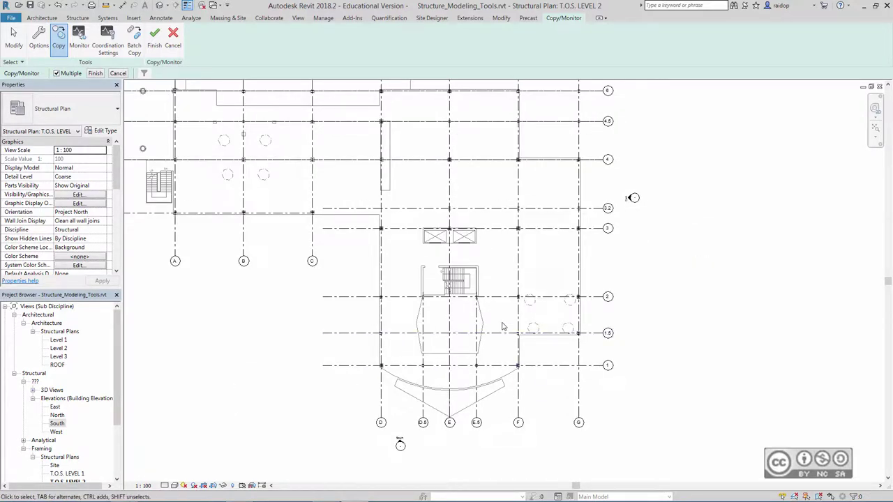
scroll(323, 198, "up", 3)
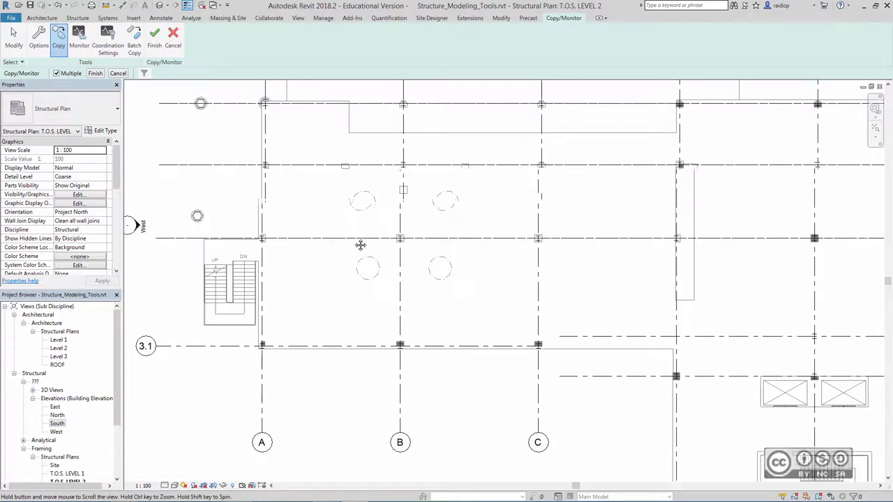
scroll(390, 265, "up", 2)
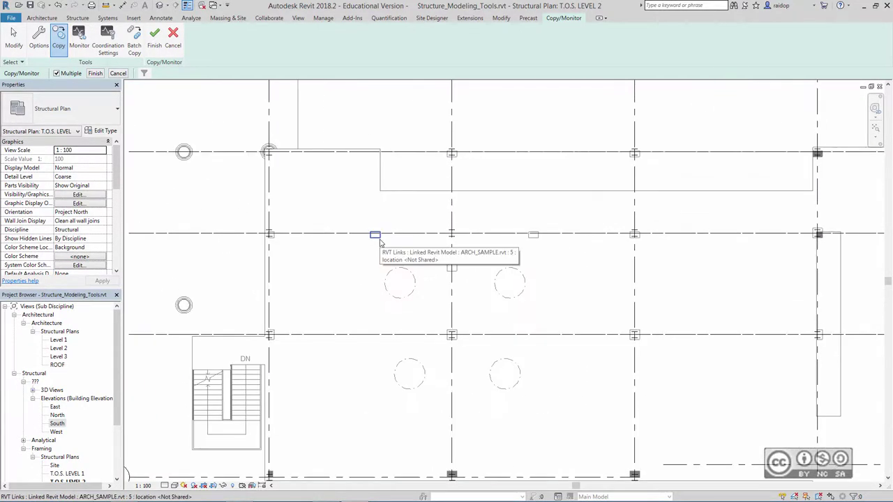
left_click(454, 266)
left_click(533, 235)
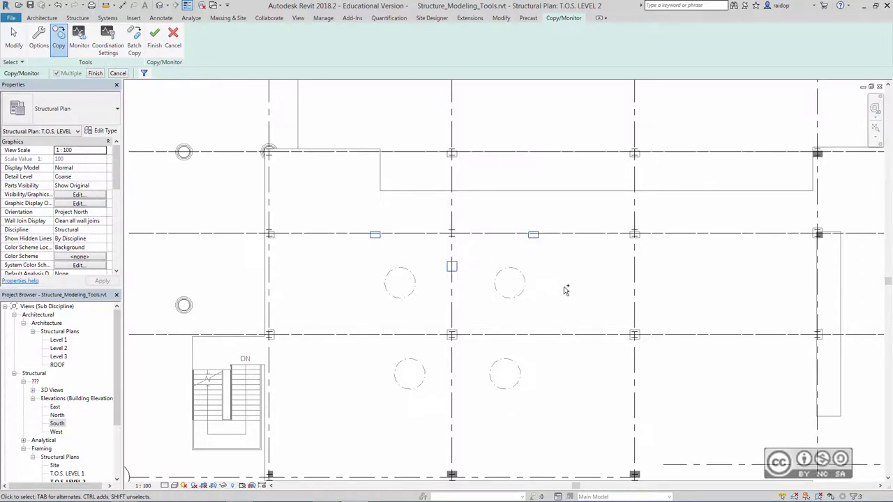
Finish the copy, set the columns' Top Level to T.O.S. LEVEL 2, and end Copy/Monitor
left_click(95, 73)
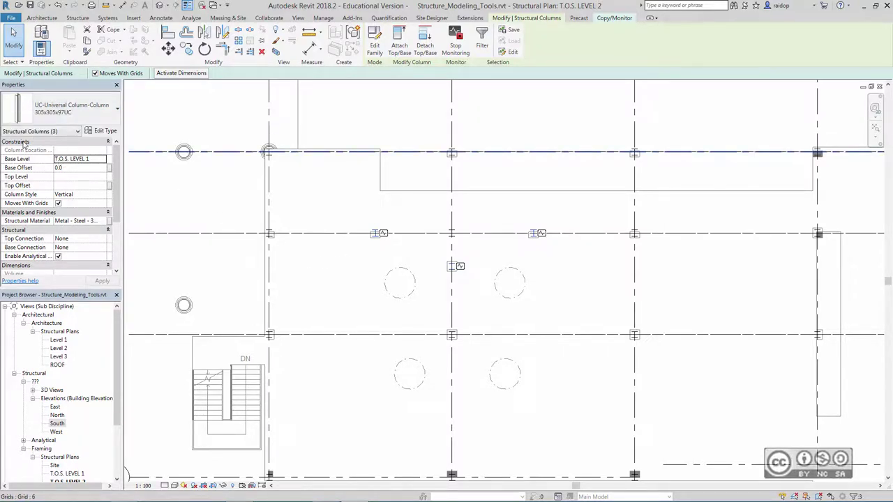
left_click(88, 177)
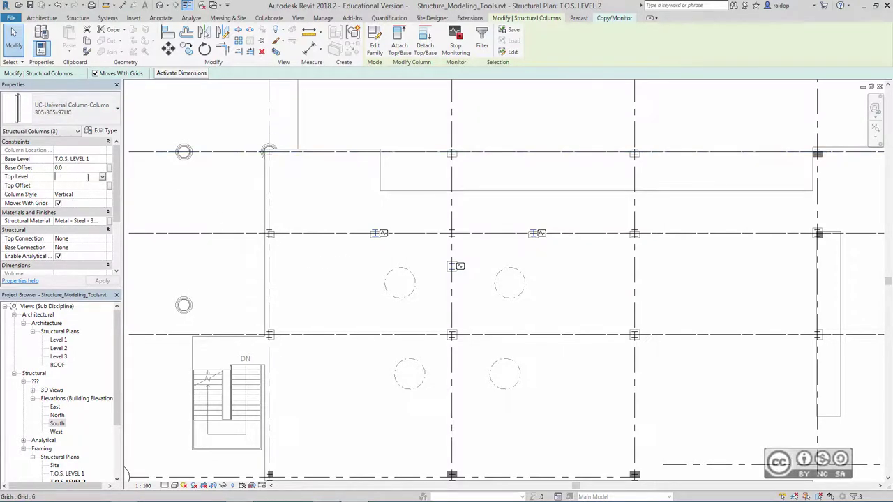
left_click(102, 179)
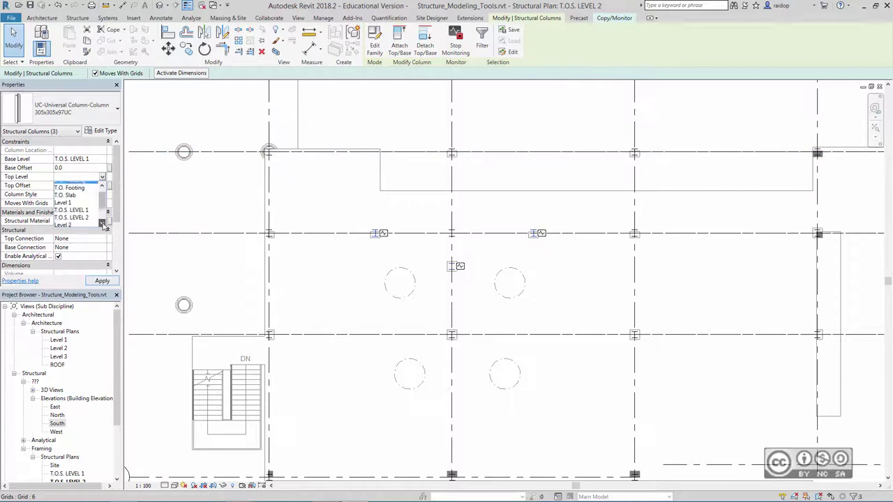
left_click(80, 217)
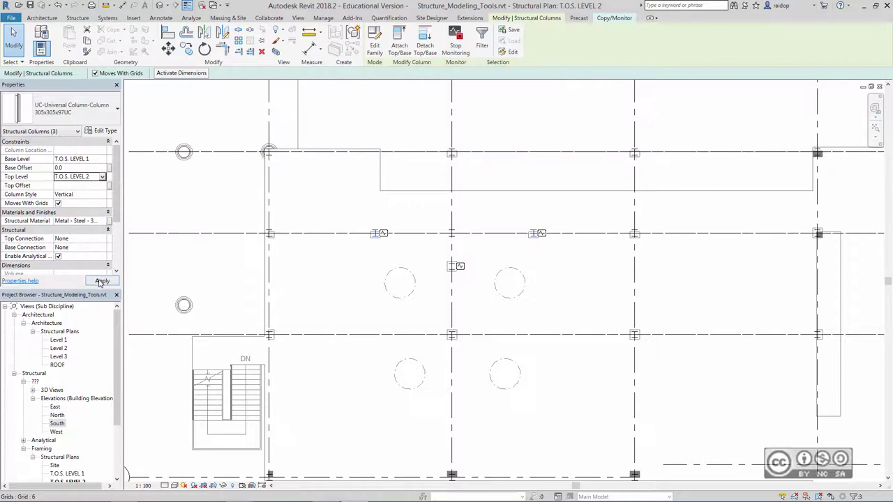
left_click(102, 281)
left_click(613, 19)
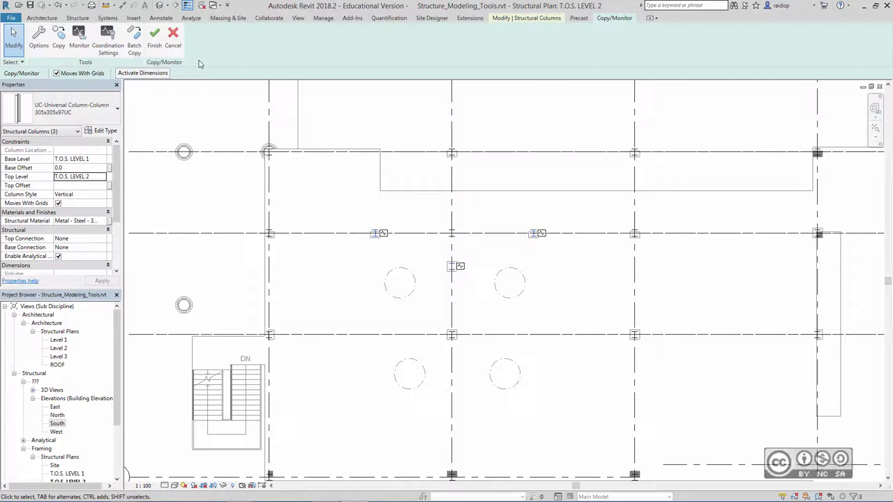
left_click(155, 41)
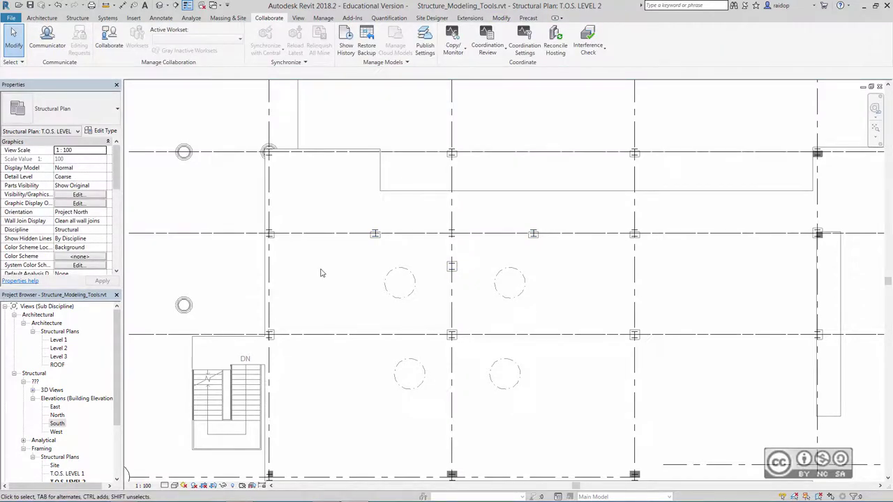
Open the Beam Systems.rvt project
left_click(18, 5)
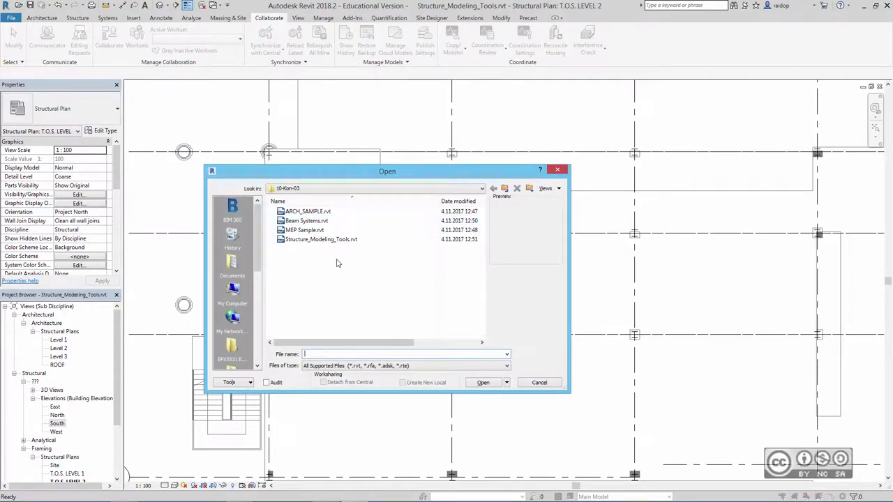
left_click(303, 221)
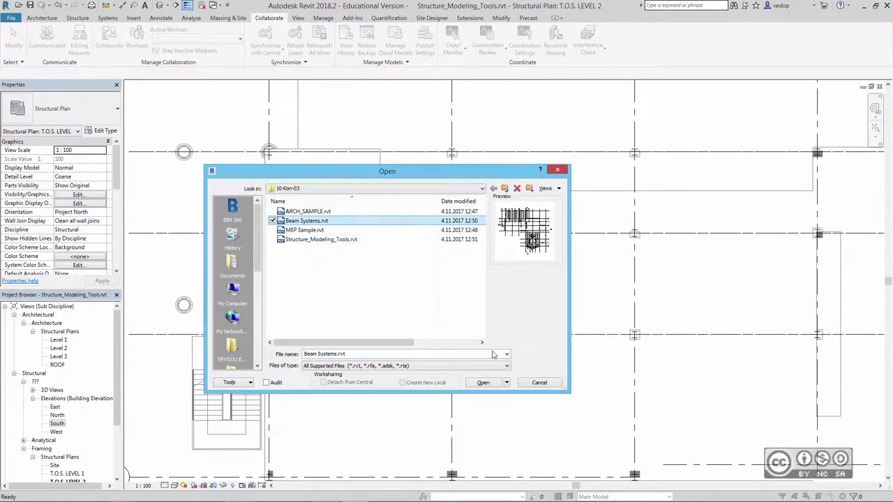
left_click(483, 383)
left_click(78, 18)
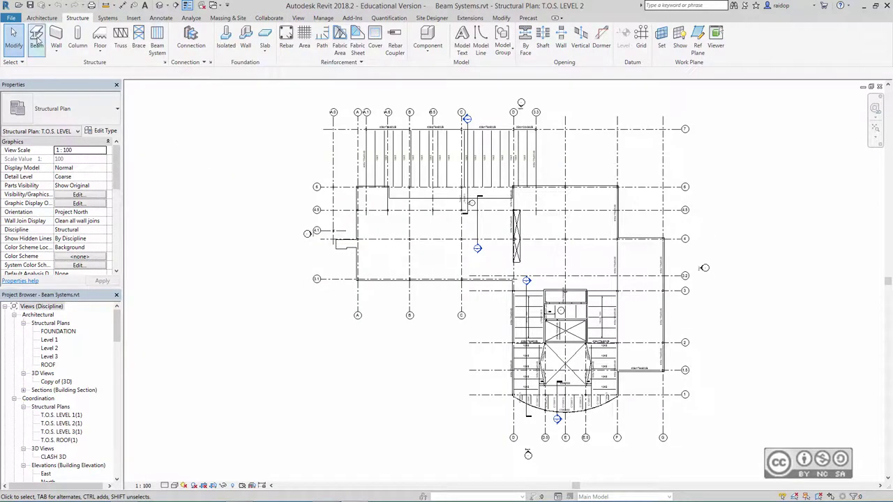
Start a beam of type UB-Universal Beam 305x165x40UB
left_click(37, 39)
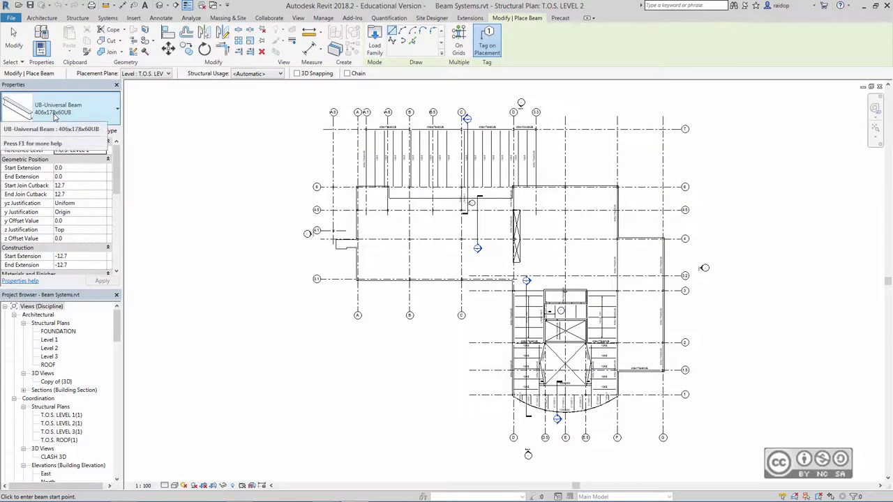
left_click(82, 113)
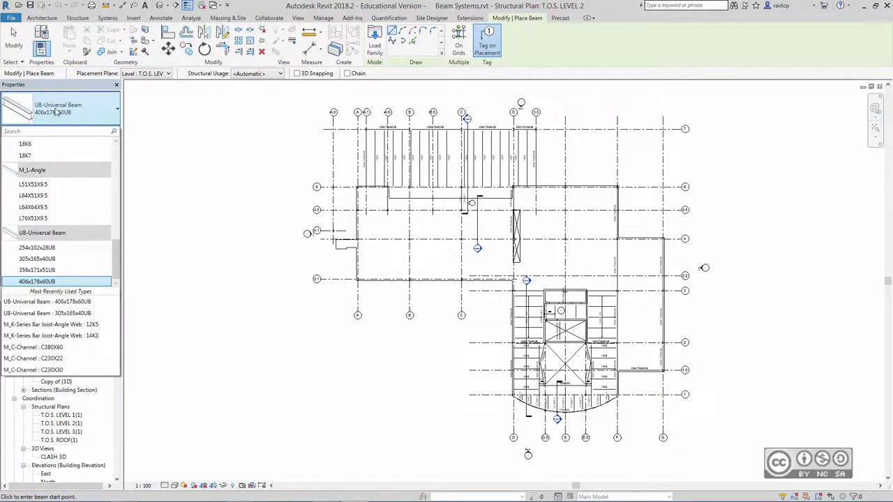
mouse_move(37, 258)
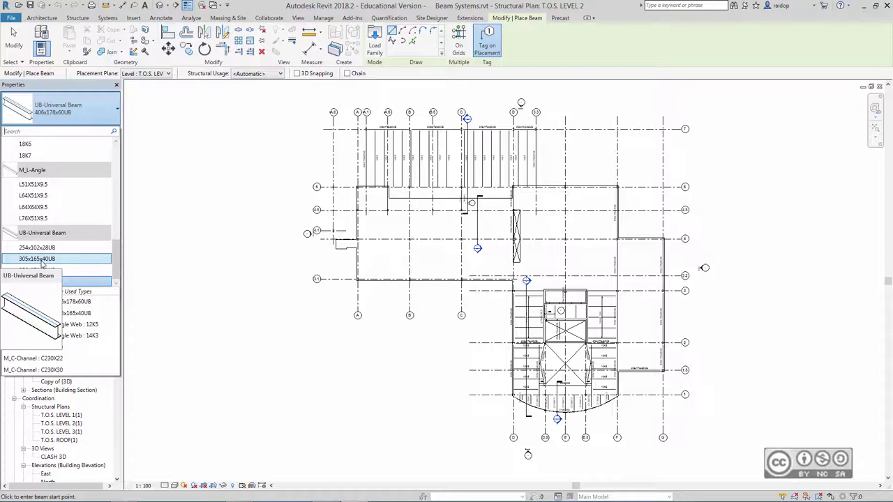
left_click(42, 259)
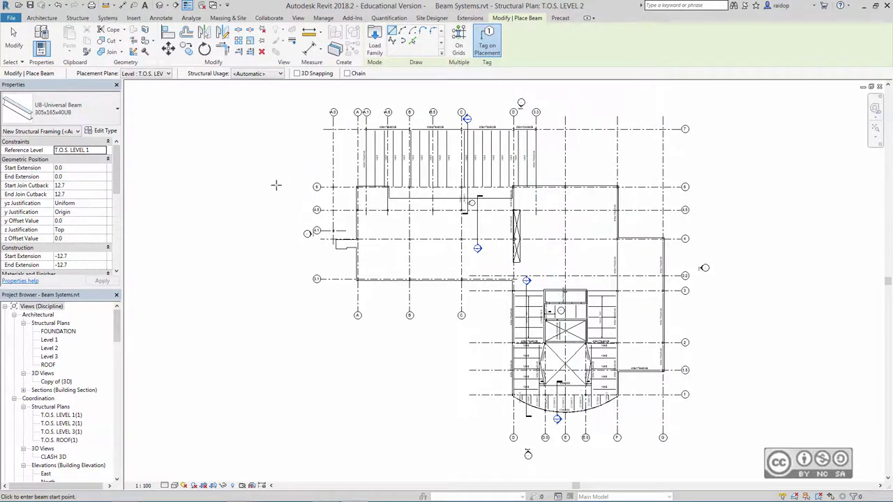
Draw the beam from its start point to the midpoint of the column beside the X-braced bay
left_click(360, 210)
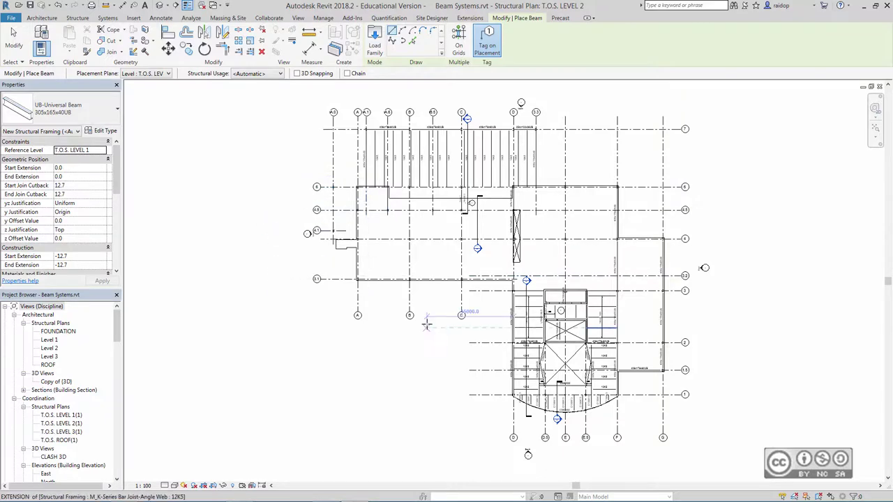
scroll(516, 429, "up", 2)
scroll(527, 193, "up", 2)
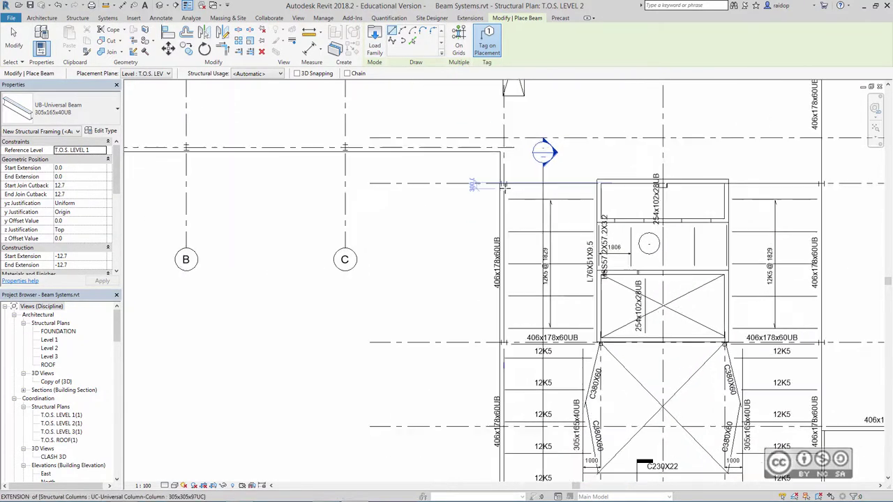
scroll(498, 174, "up", 2)
scroll(634, 213, "down", 2)
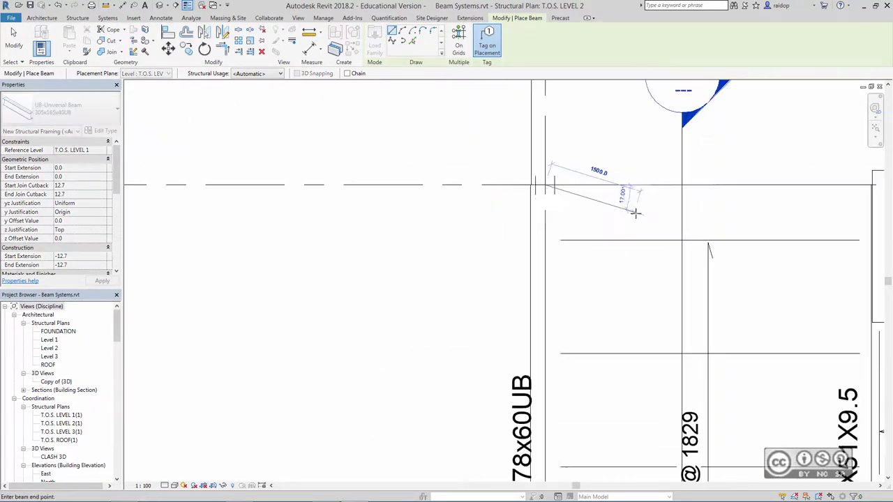
scroll(634, 210, "down", 2)
scroll(642, 210, "down", 2)
scroll(650, 220, "down", 1)
middle_click_drag(650, 220, 448, 137)
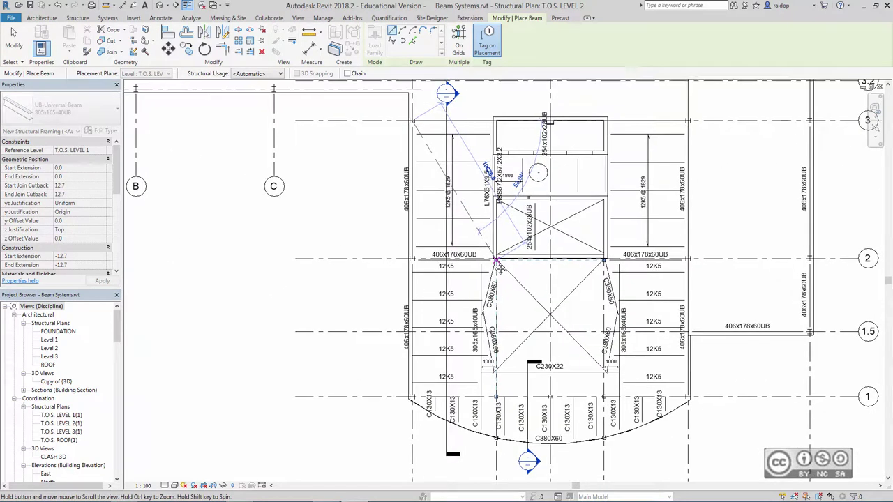
middle_click_drag(439, 72, 442, 272)
scroll(419, 297, "up", 5)
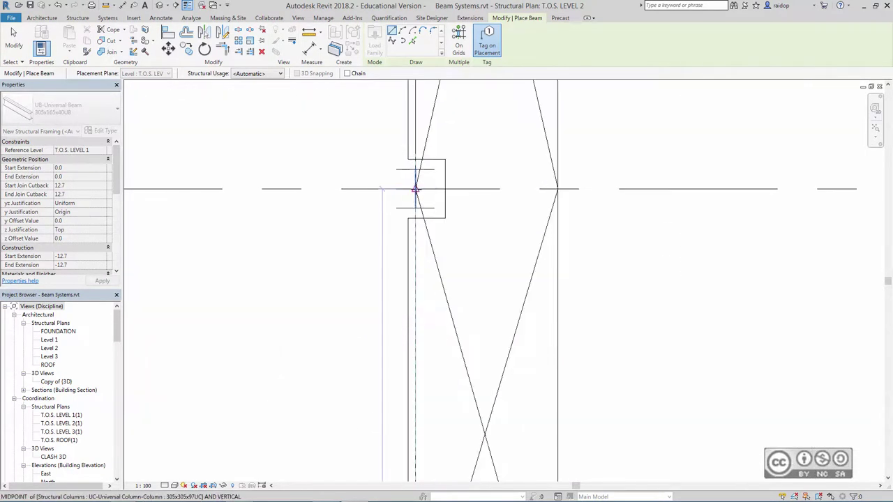
left_click(452, 211)
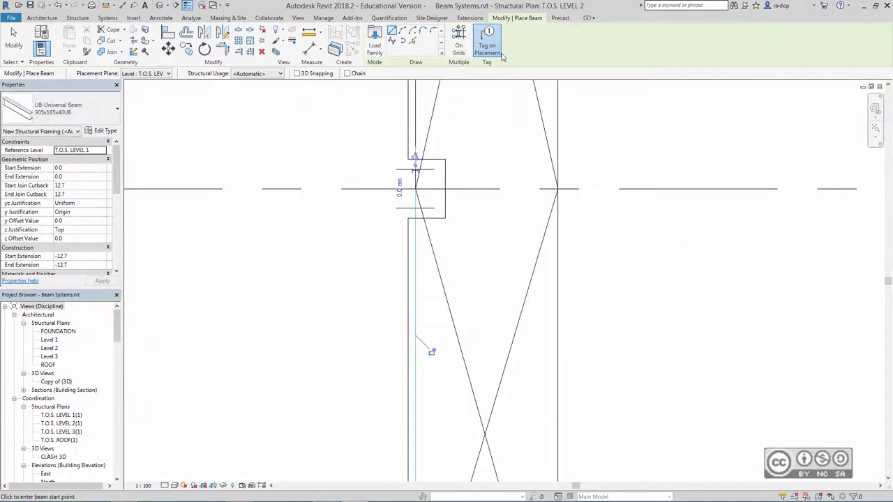
Place beams on grid lines, picking grids 1, 2, 3 and 3.1
left_click(459, 44)
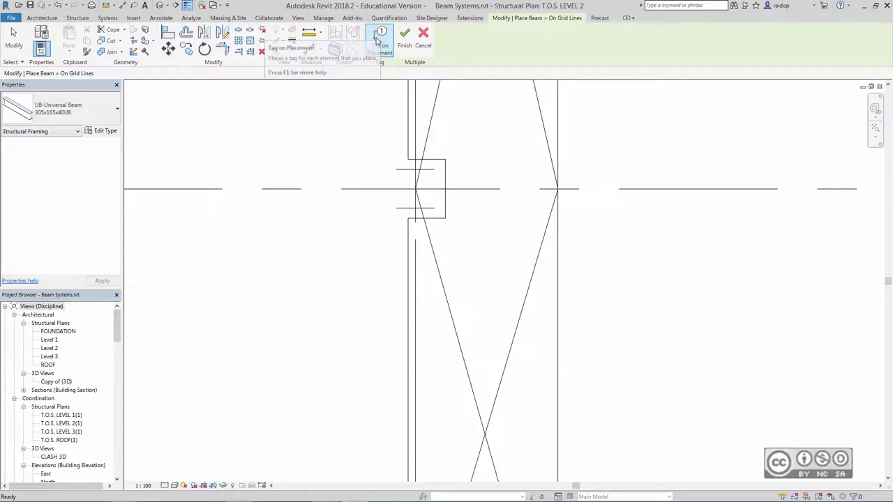
scroll(361, 359, "down", 3)
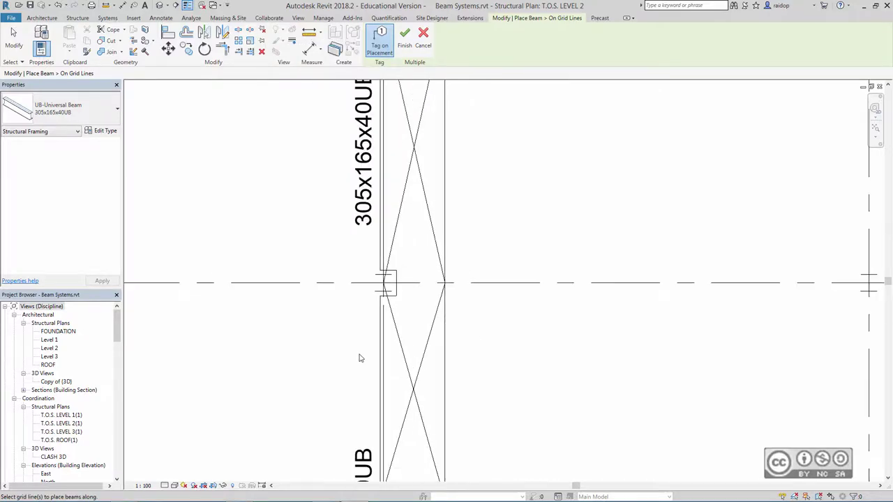
scroll(361, 358, "down", 3)
scroll(454, 247, "down", 3)
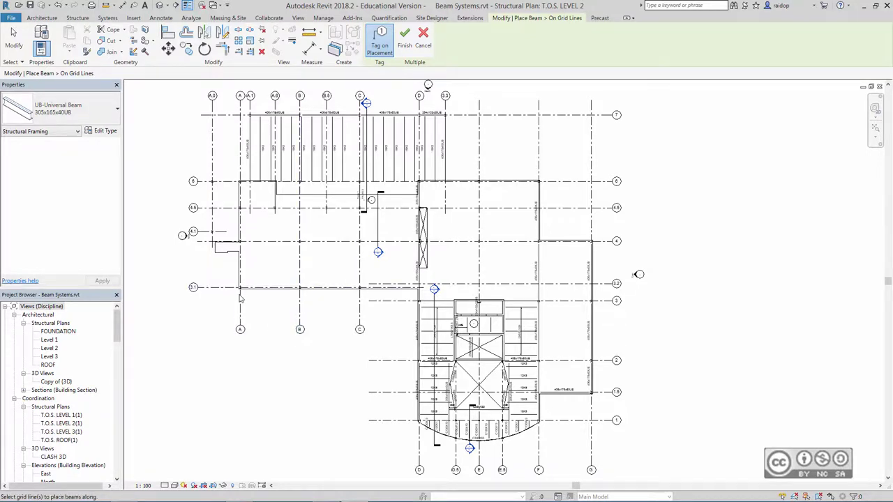
left_click(617, 413)
left_click(604, 361, "ctrl")
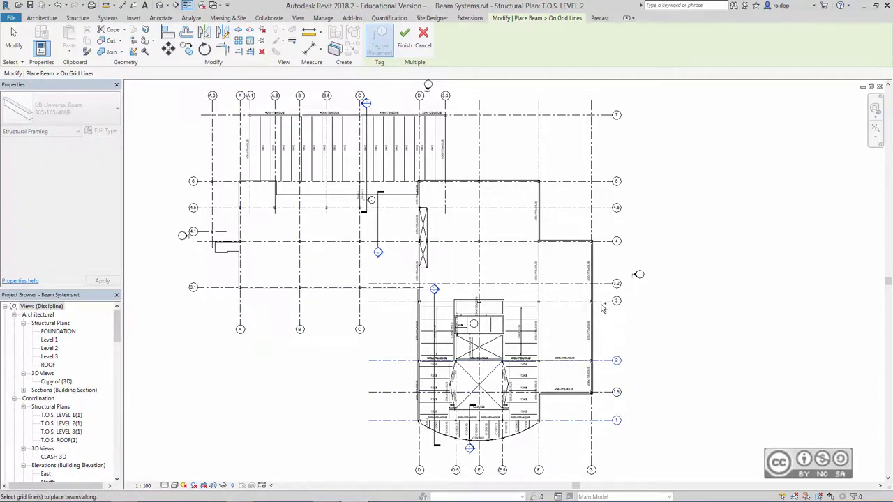
left_click(558, 301, "ctrl")
left_click(293, 287, "ctrl")
Add grids 4, 4.5, 6, A and F, then finish the 305x165x40UB beam placement
left_click(223, 242, "ctrl")
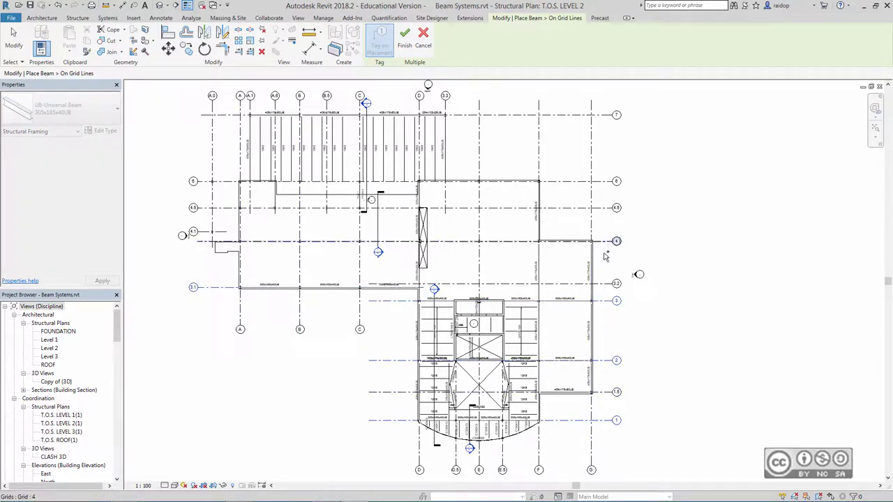
left_click(605, 208, "ctrl")
left_click(603, 187, "ctrl")
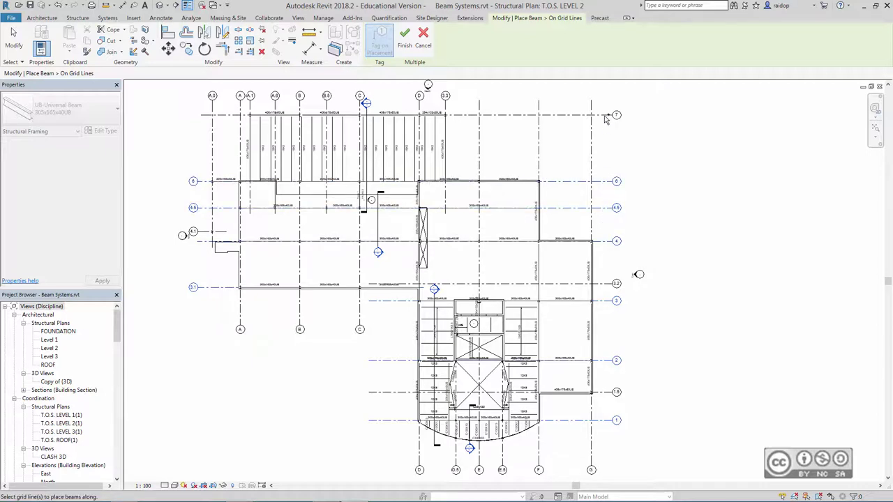
left_click(241, 318, "ctrl")
left_click(539, 411, "ctrl")
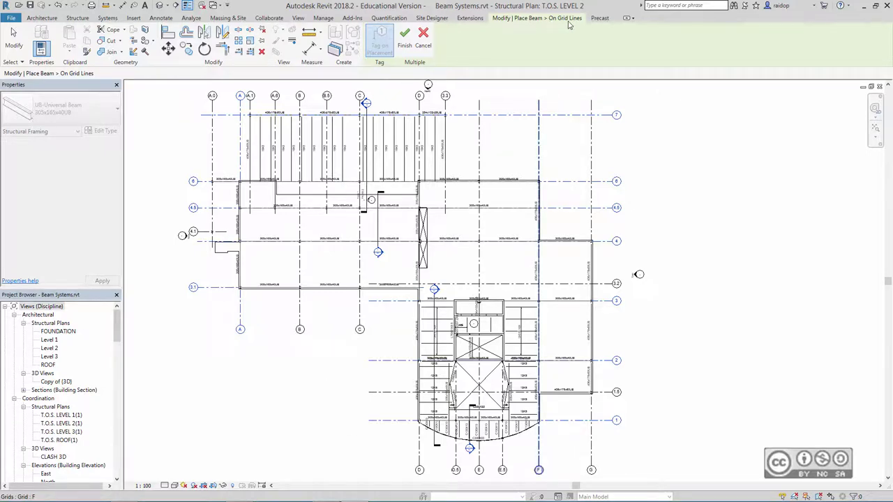
left_click(405, 45)
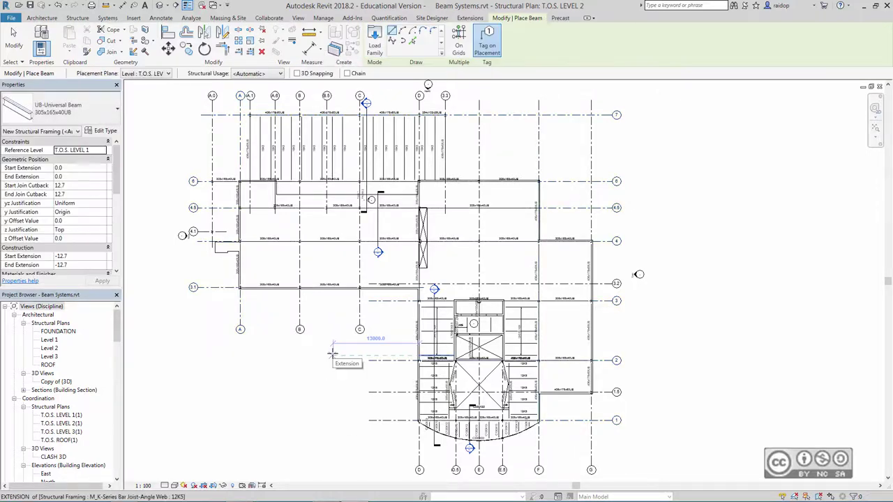
key("Escape")
key("Escape")
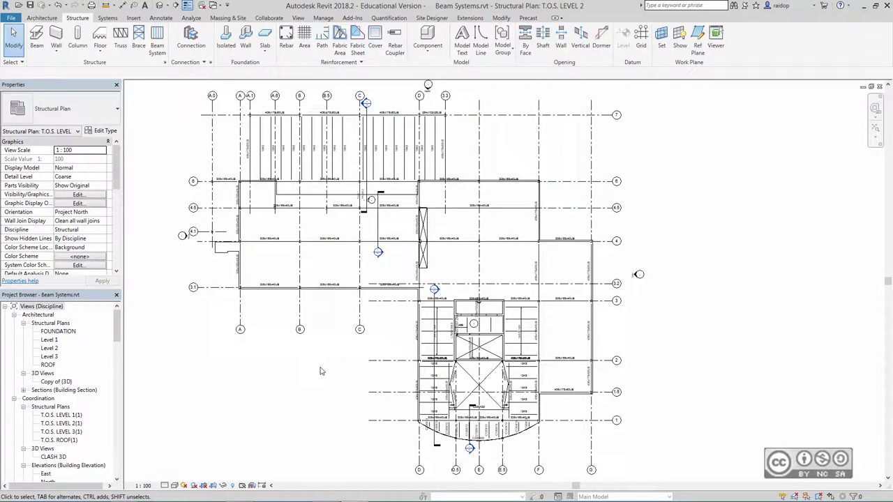
Move grid line 7 up the plan by 1000 with the MV command
middle_click_drag(515, 146, 560, 187)
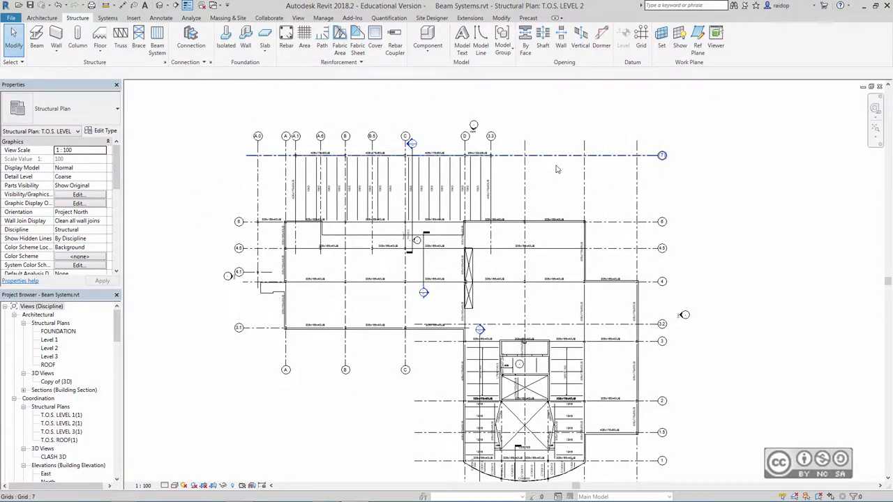
left_click(557, 169)
scroll(661, 172, "up", 2)
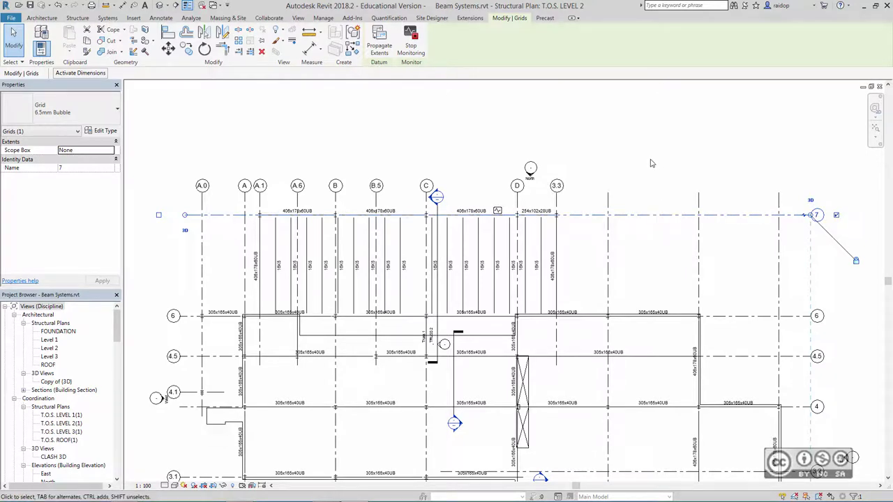
key("m")
key("v")
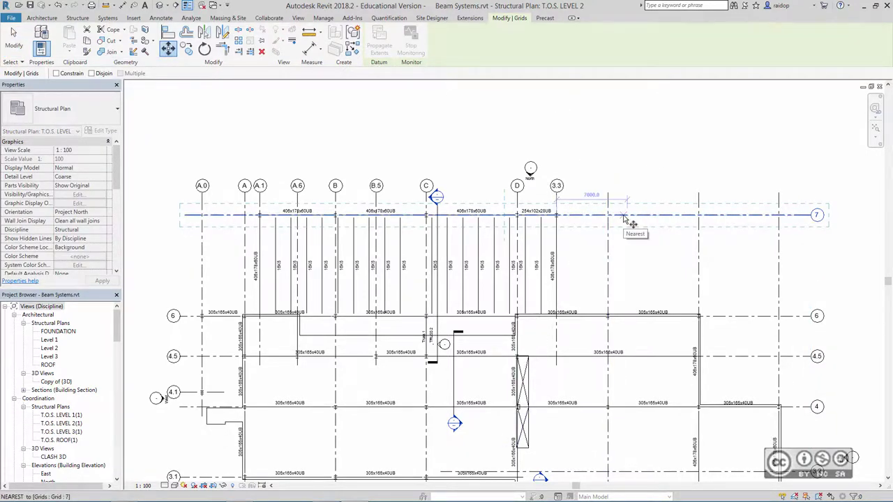
left_click(626, 216)
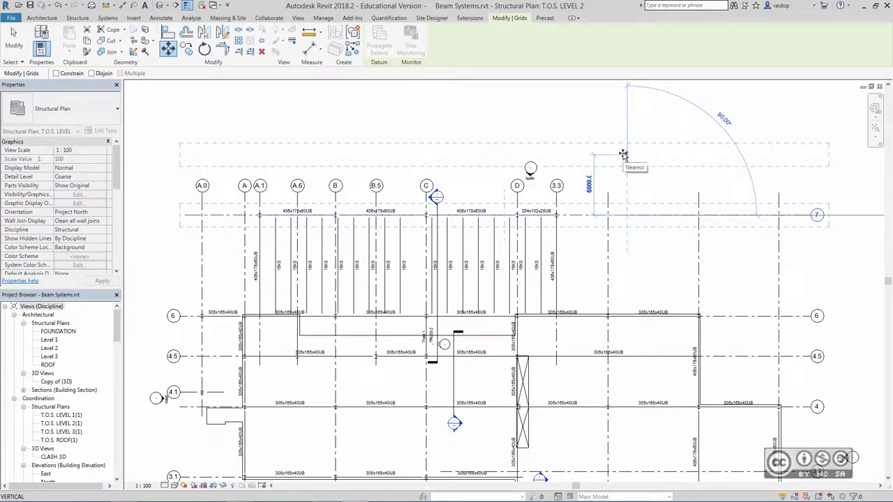
type("1000")
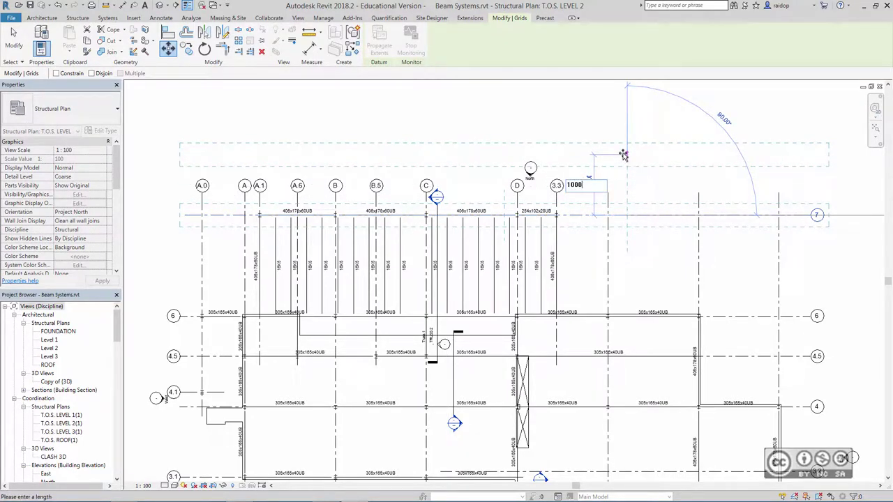
key("Return")
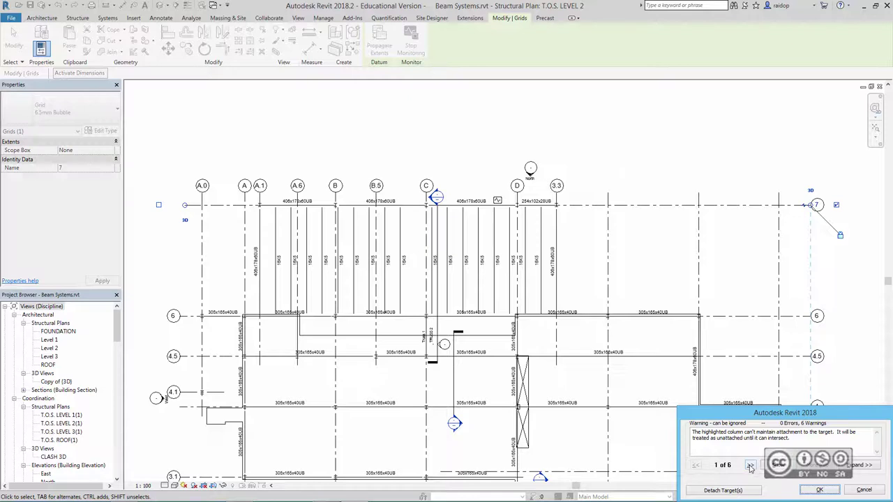
Step through the 'Grid moved' column warnings and accept them
left_click(750, 466)
left_click(750, 466)
left_click(750, 466)
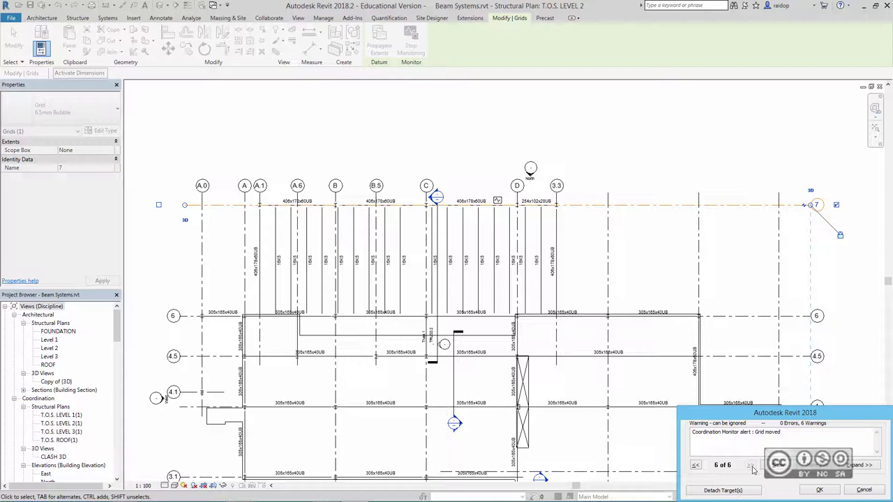
left_click(821, 490)
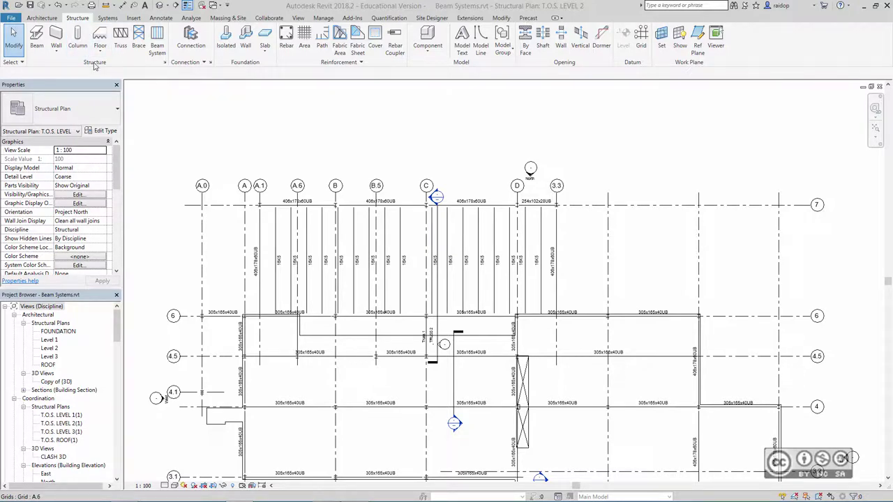
Place a 12K5 joist beam system in the bay between grids 4.1 and 3.1
left_click(157, 43)
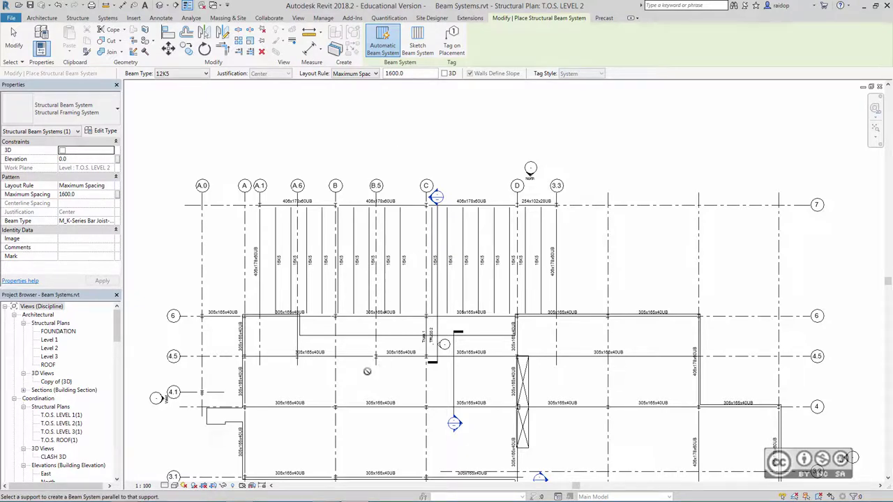
scroll(351, 381, "up", 1)
middle_click_drag(372, 354, 491, 151)
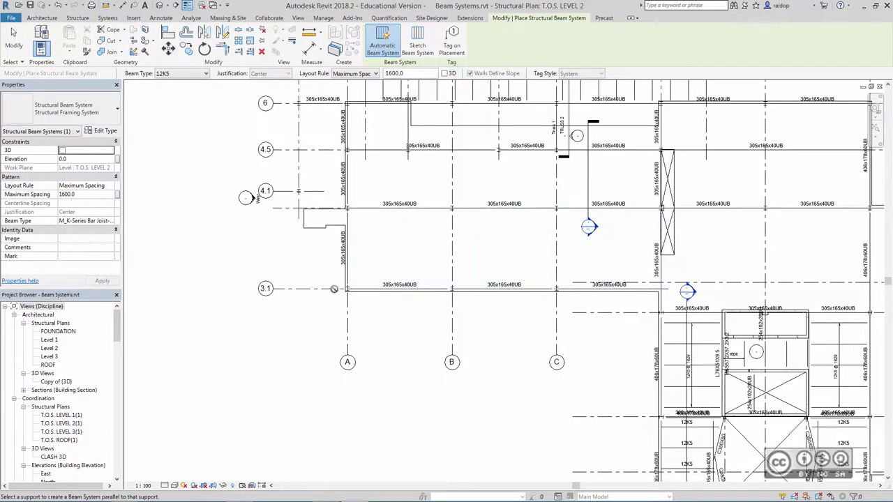
scroll(326, 268, "up", 4)
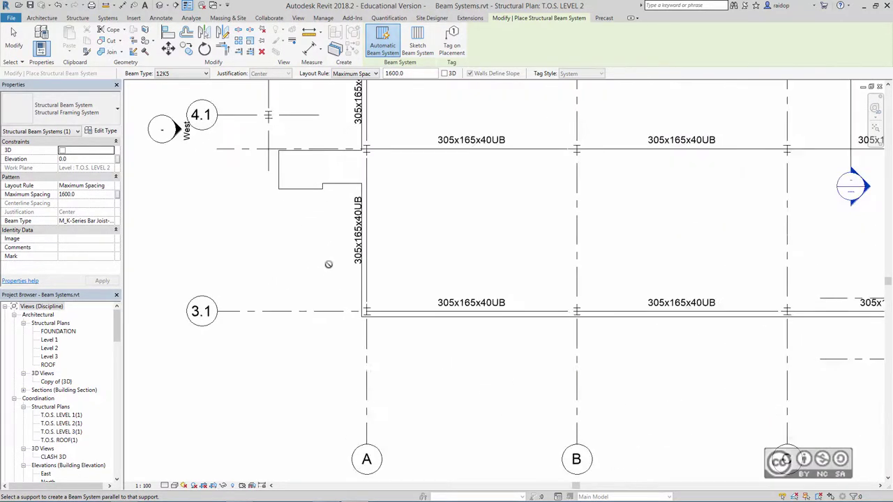
scroll(328, 263, "up", 1)
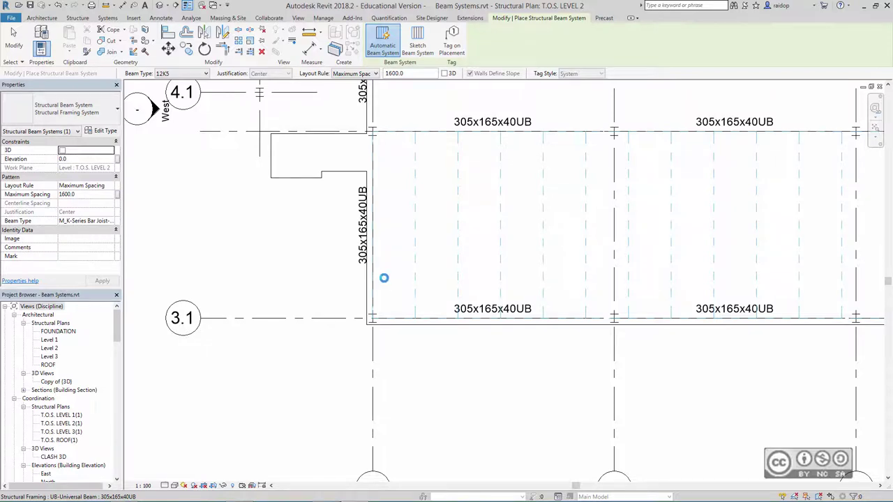
left_click(385, 279)
Fill the bays between grids 6–4.5, 4.5–4 and 4–3 with joist beam systems
middle_click_drag(565, 247, 473, 259)
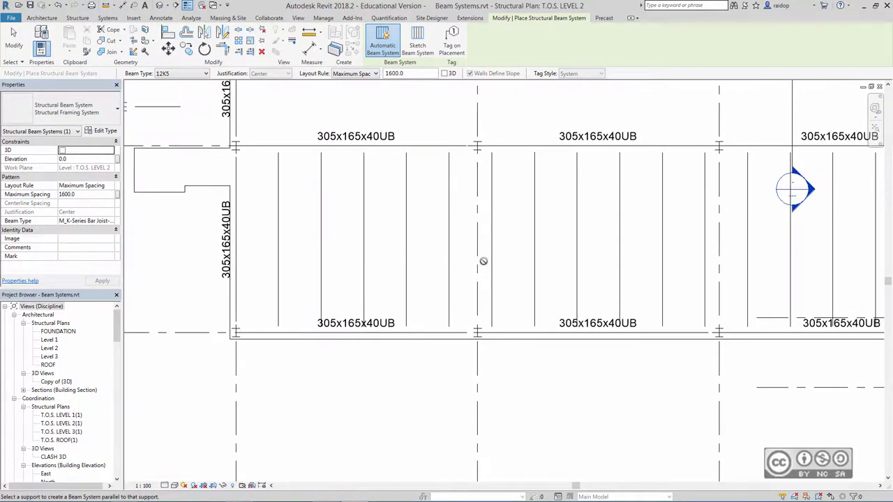
scroll(538, 256, "down", 3)
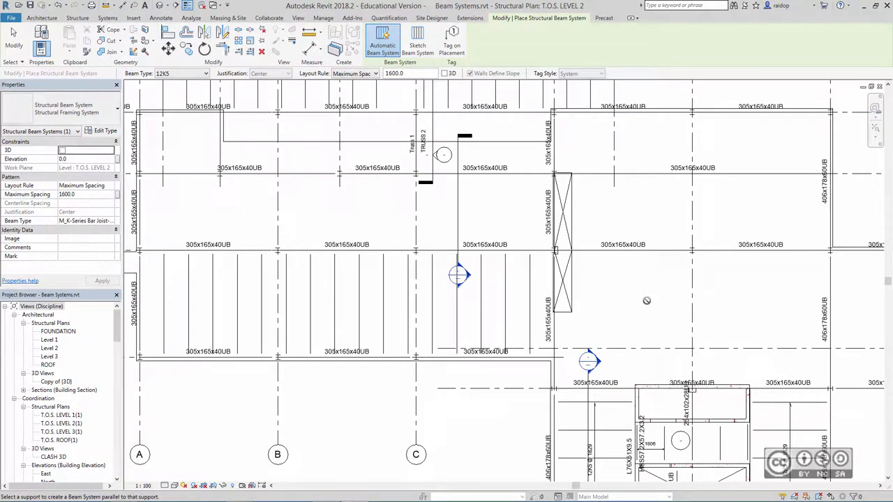
middle_click_drag(647, 300, 661, 302)
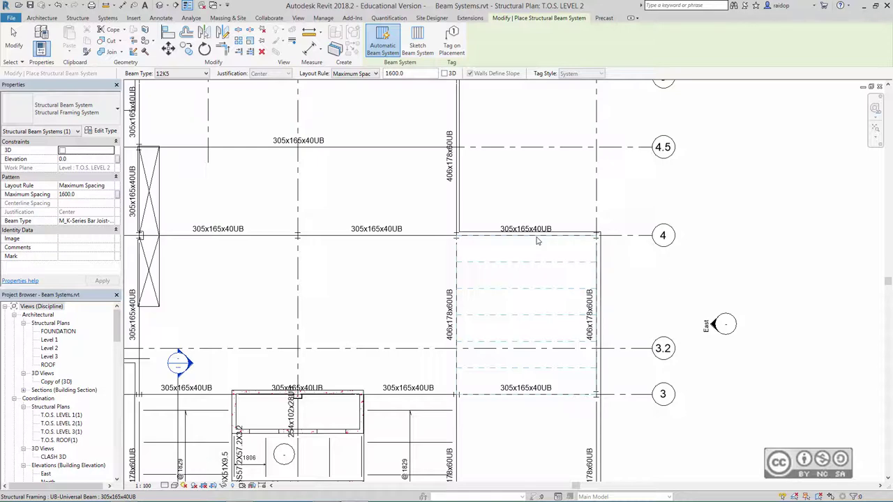
middle_click_drag(573, 400, 548, 220)
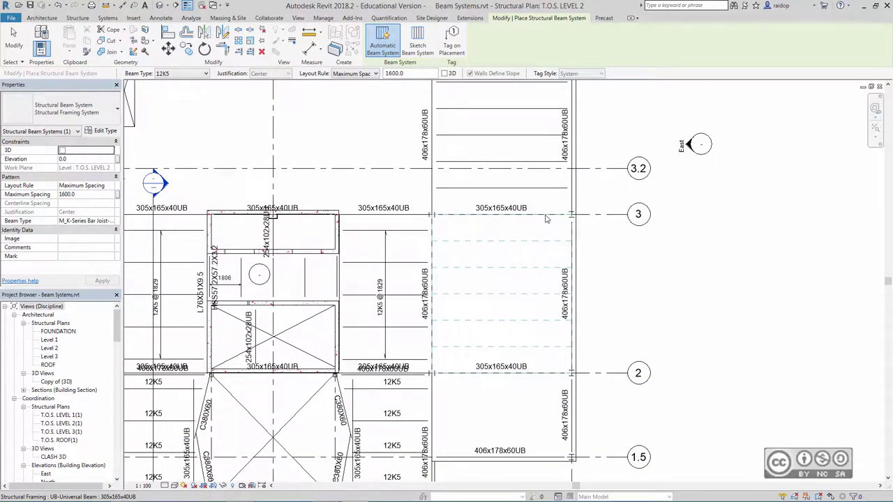
middle_click_drag(541, 380, 530, 250)
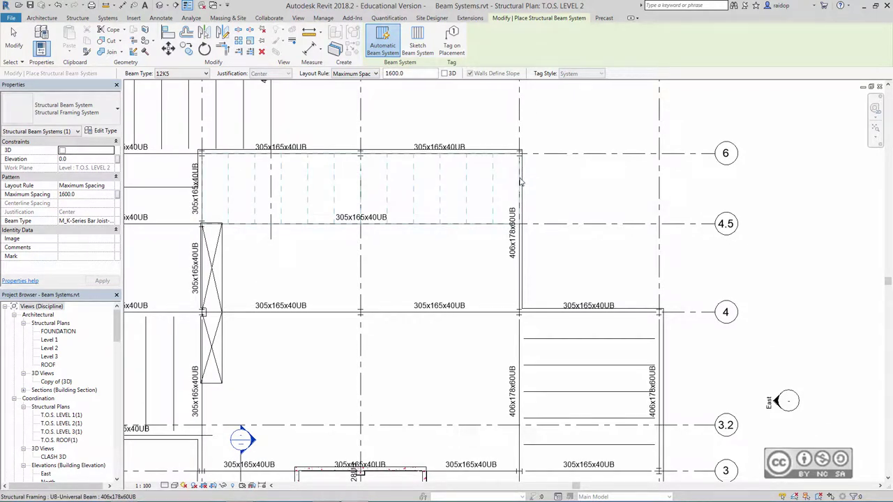
left_click(520, 182)
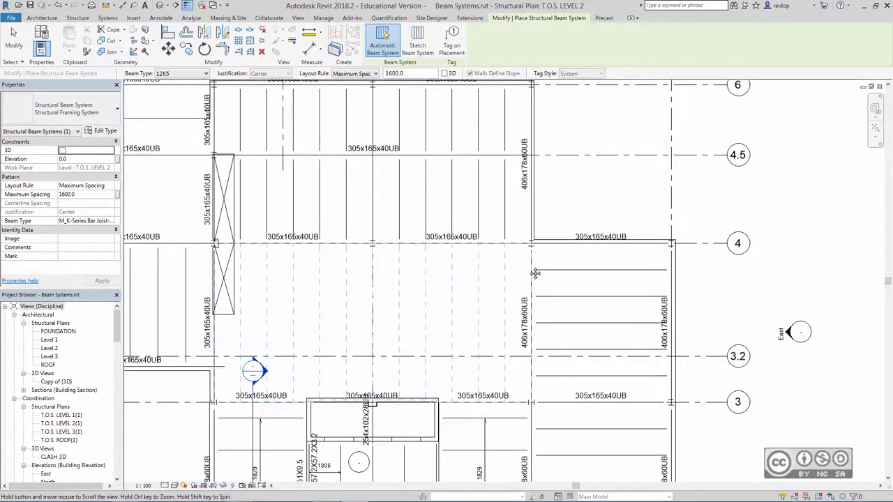
left_click(520, 278)
middle_click_drag(517, 339, 529, 271)
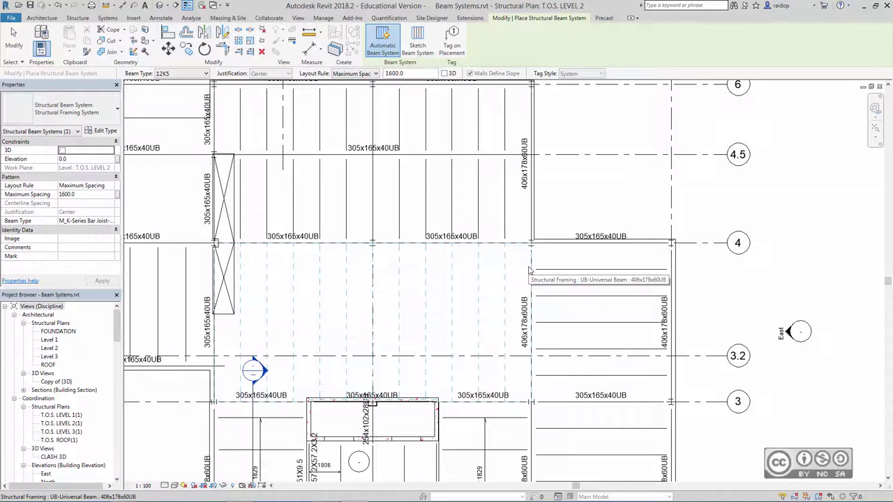
left_click(529, 271)
middle_click_drag(169, 425, 344, 390)
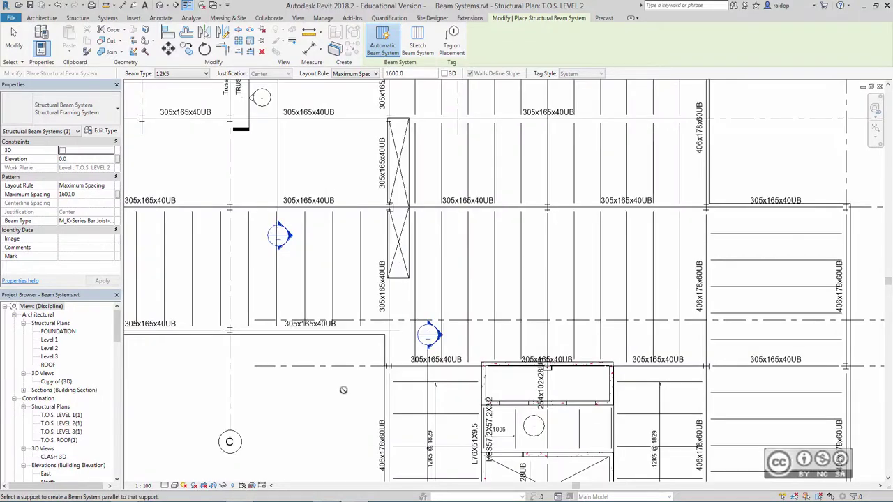
key("Escape")
scroll(344, 390, "down", 3)
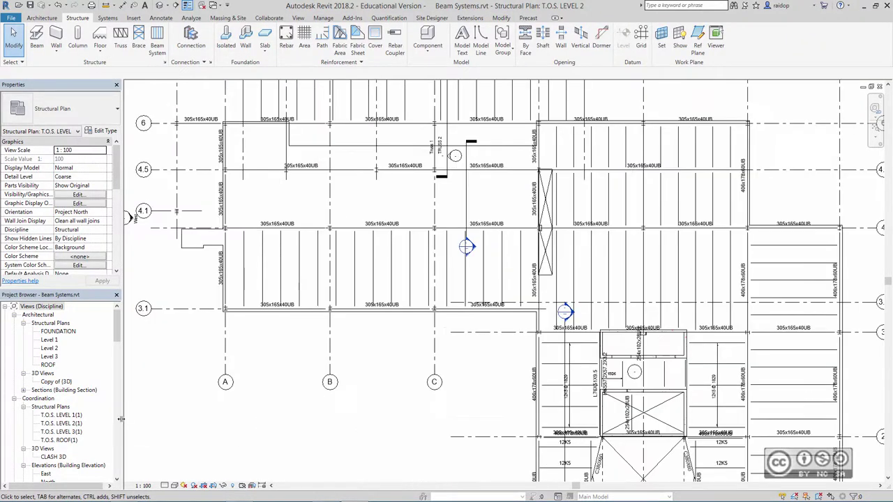
left_click_drag(118, 327, 118, 364)
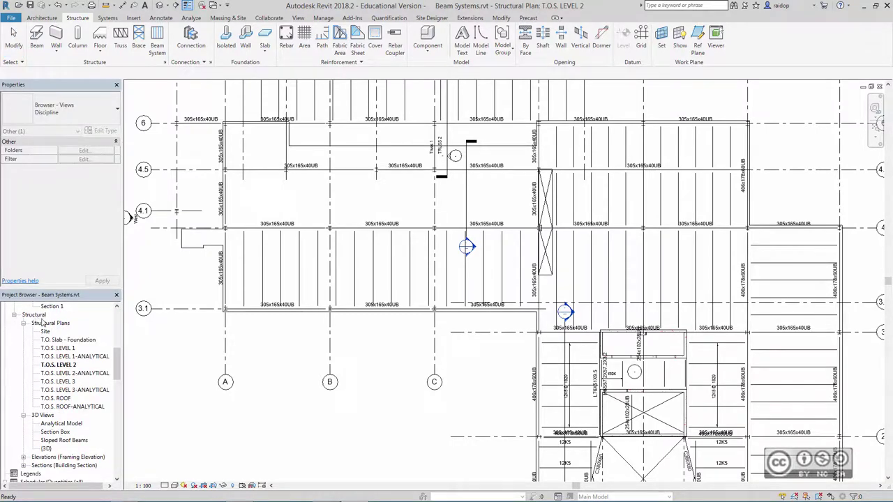
On T.O.S. LEVEL 3, add a joist beam system in the bay between grids 4 and 3
double_click(67, 385)
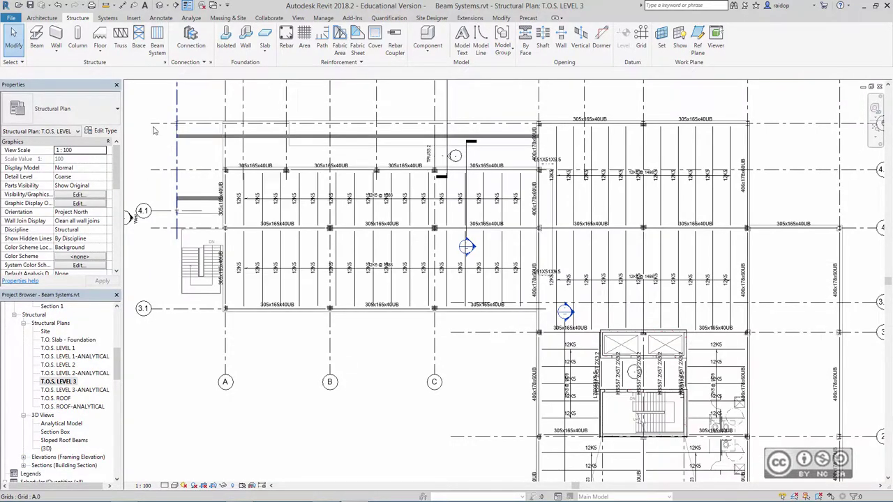
left_click(157, 38)
middle_click_drag(751, 250, 488, 238)
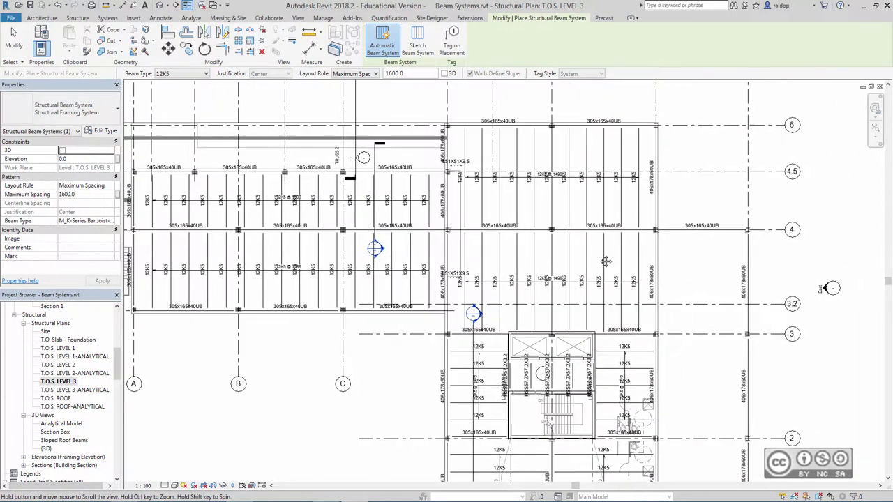
scroll(558, 215, "up", 2)
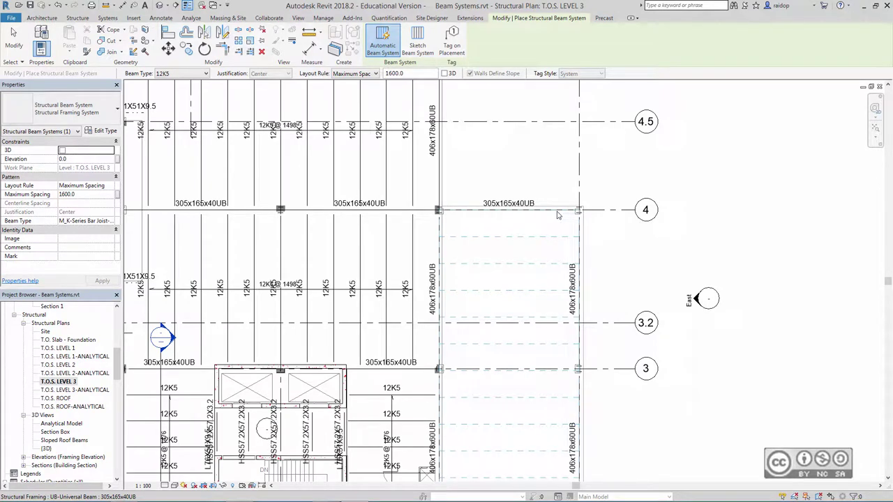
left_click(558, 215)
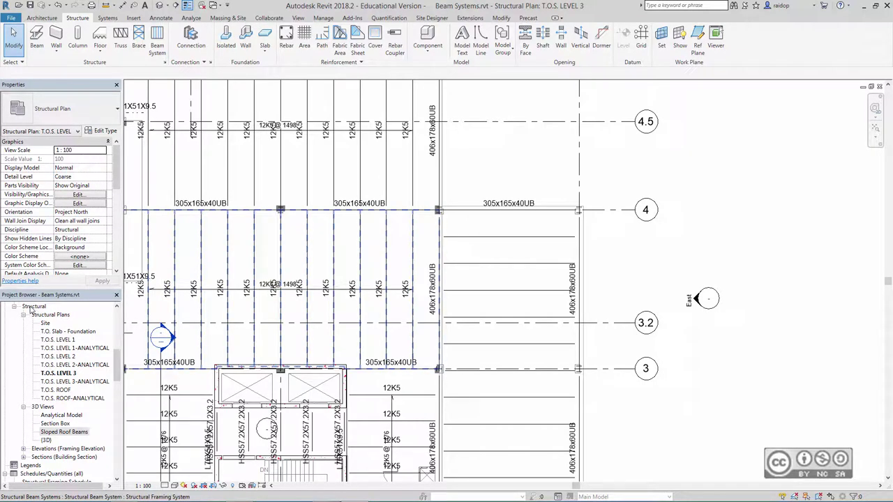
Open the Sloped Roof Beams 3D view
left_click(52, 433)
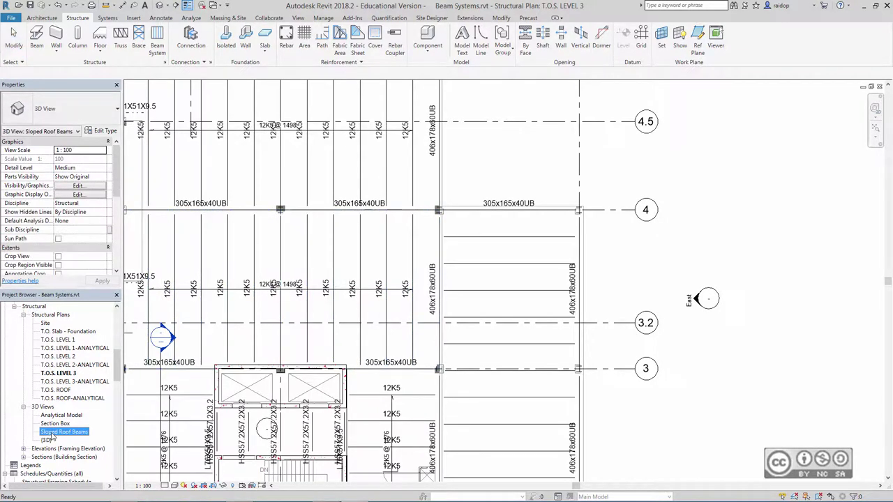
double_click(63, 432)
scroll(430, 352, "up", 3)
Give the first girder's end a -100 offset, dismissing the joist detach warning
scroll(430, 352, "up", 2)
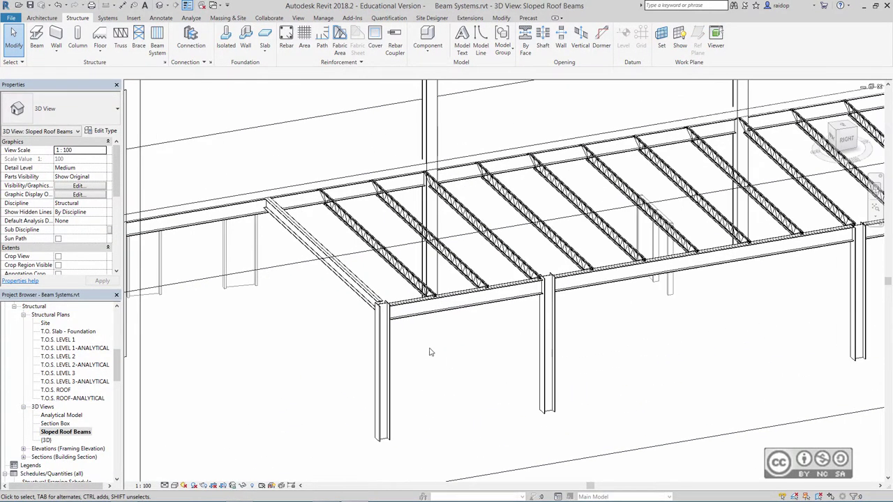
left_click(432, 340)
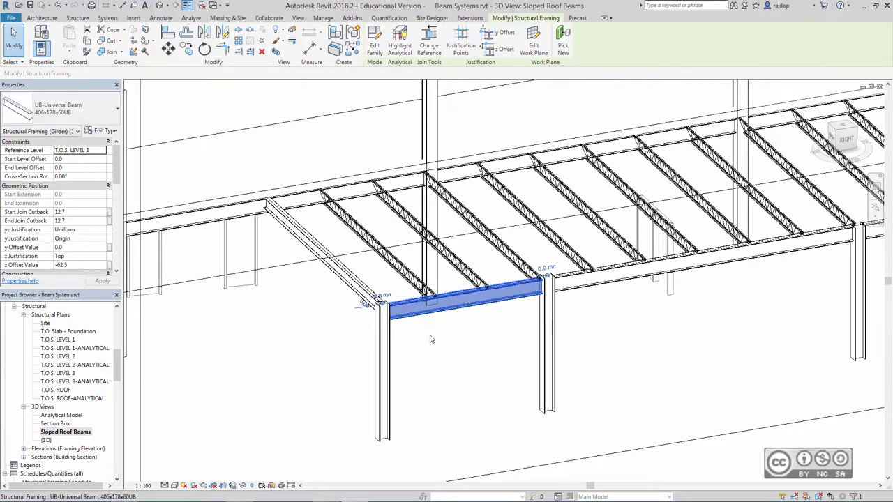
scroll(522, 302, "up", 3)
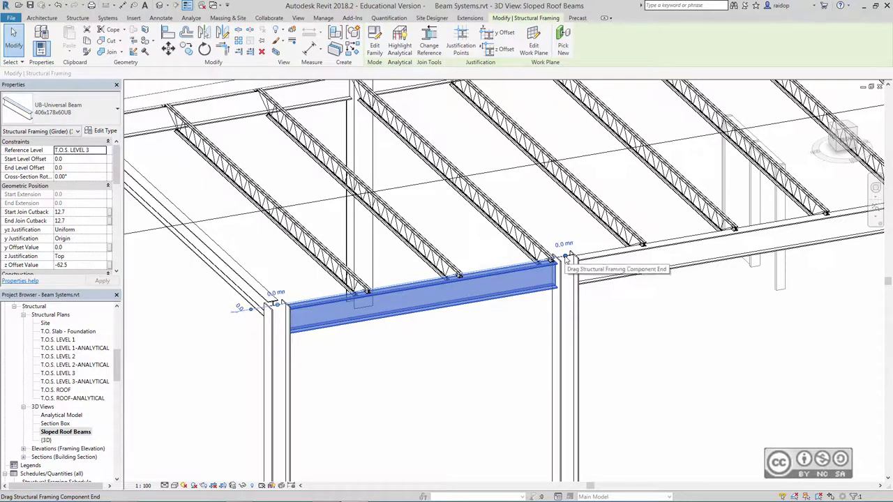
left_click(565, 248)
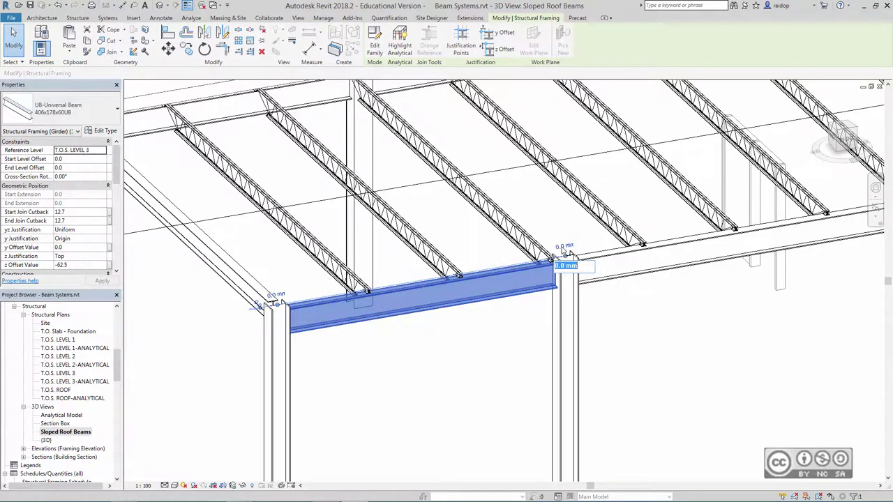
type("-100")
key("Return")
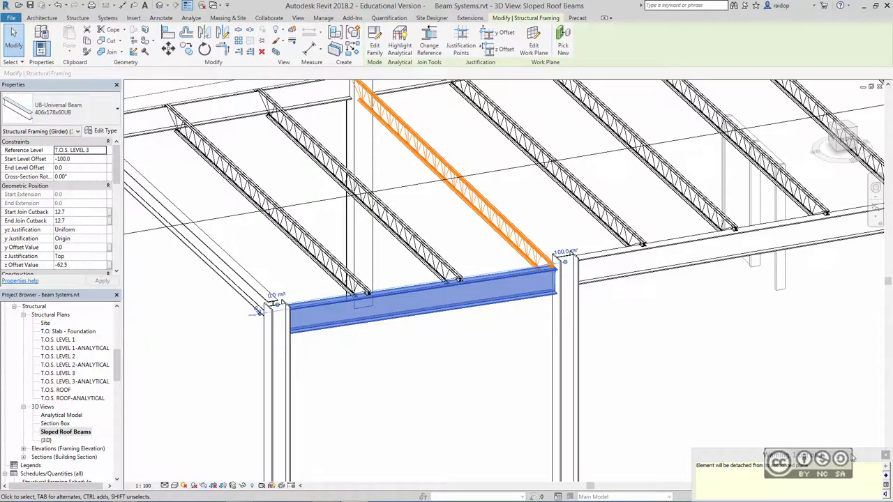
left_click(886, 454)
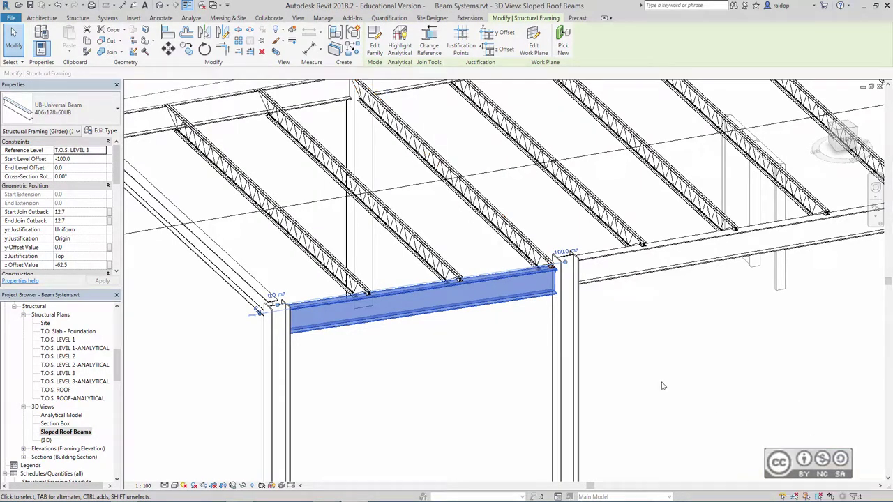
Set the right-hand girder's end offset to -100, then select a sloped joist to check it
left_click(621, 286)
middle_click_drag(621, 286, 419, 279, "shift")
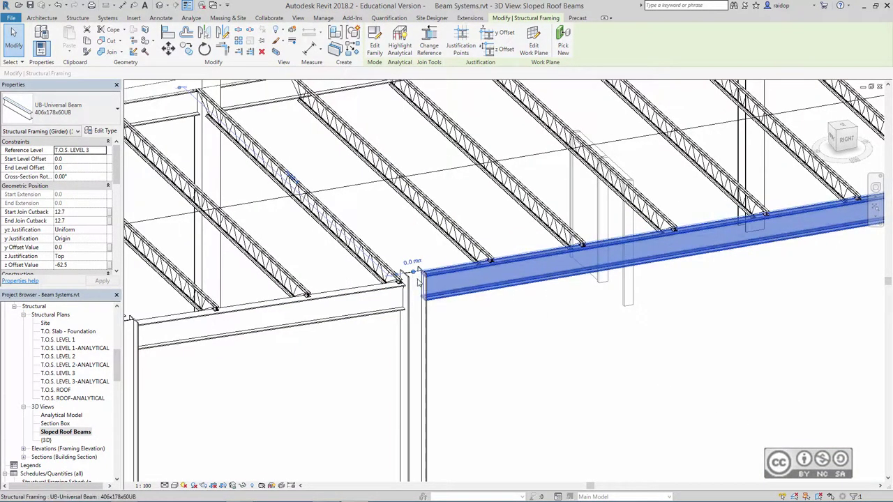
left_click(415, 281)
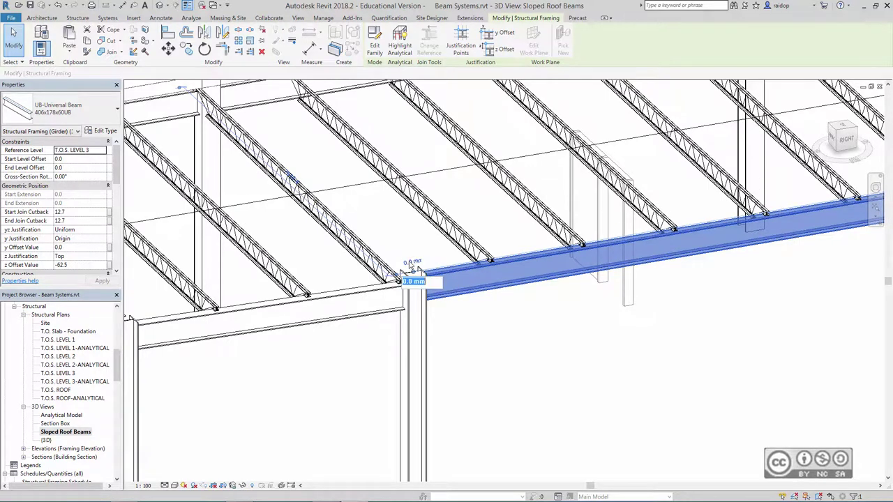
type("-100")
key("Return")
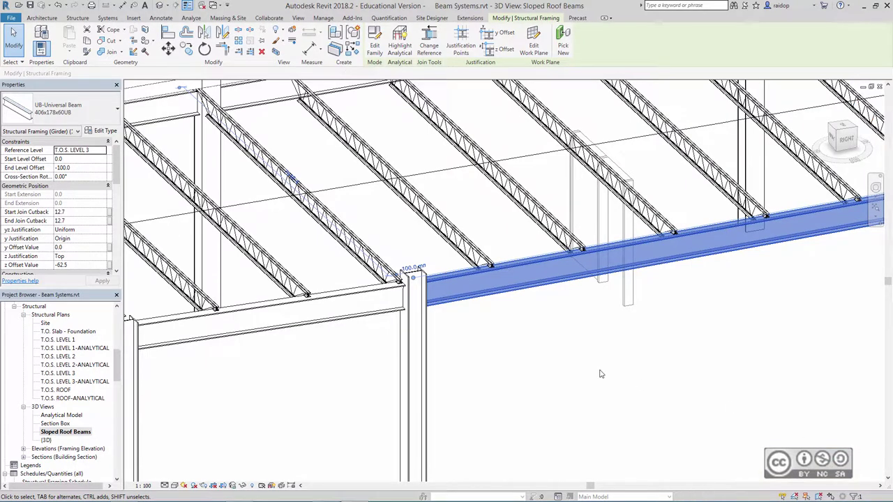
key("Escape")
left_click(367, 254)
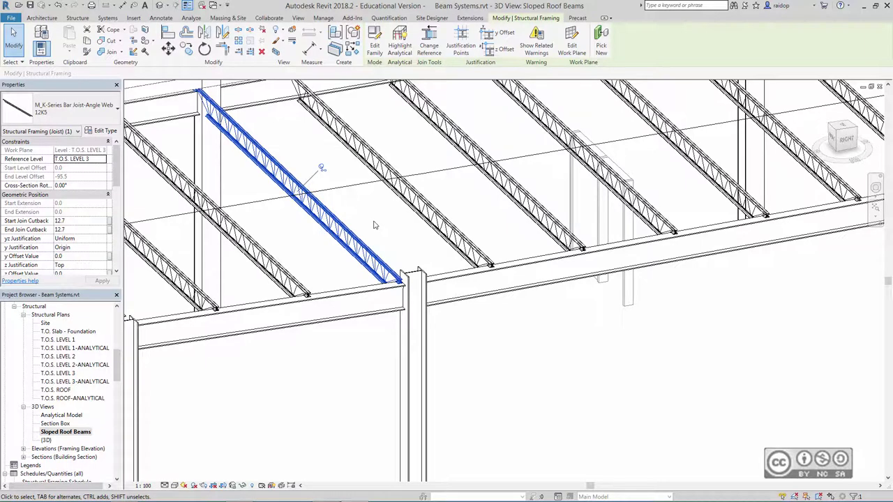
Open the T.O.S. LEVEL 2 structural plan and frame the target bay
key("Escape")
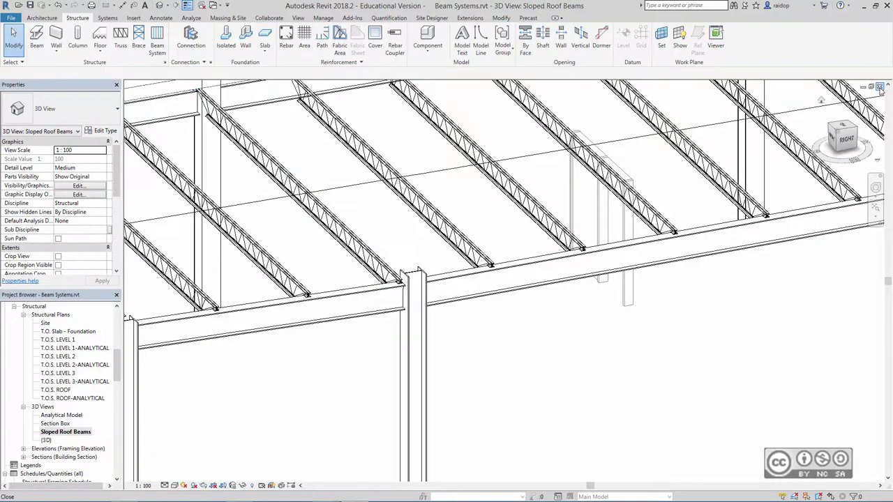
key("ctrl+Tab")
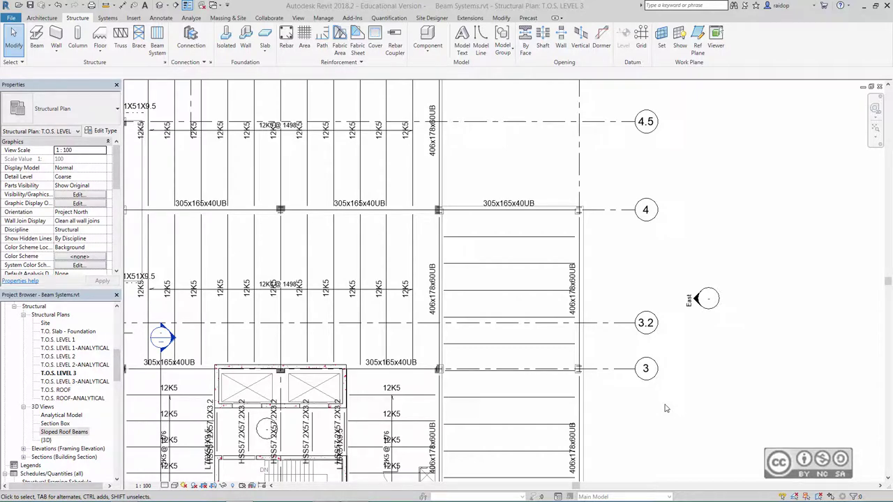
left_click(62, 358)
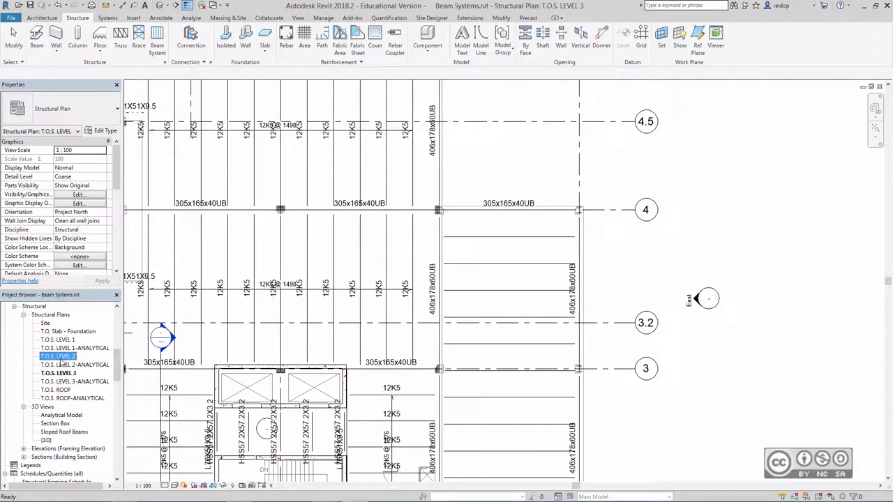
double_click(61, 358)
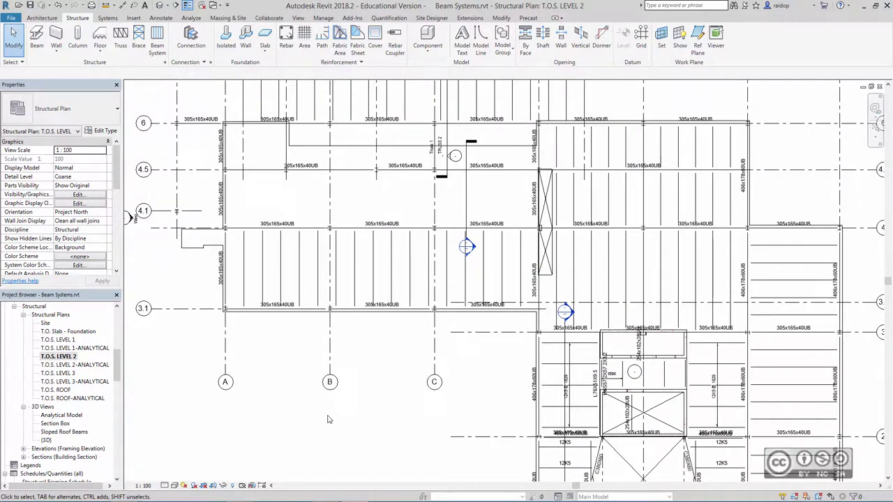
scroll(461, 365, "up", 2)
scroll(464, 278, "up", 2)
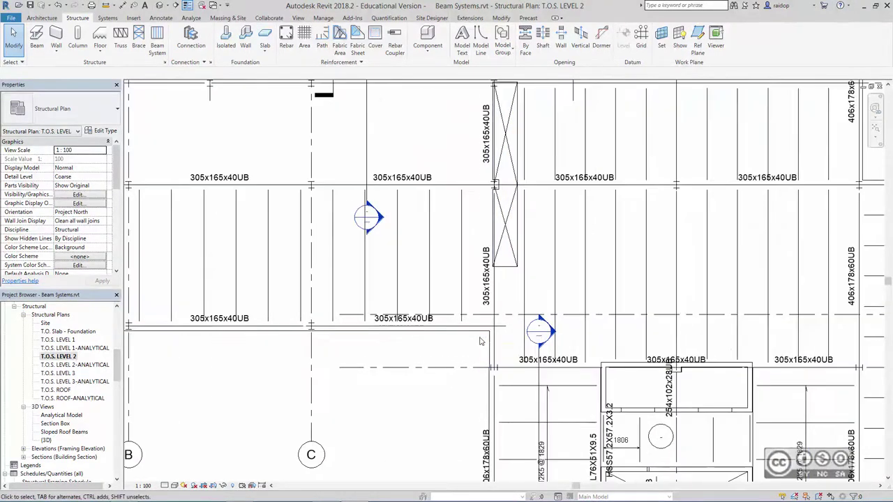
middle_click_drag(464, 277, 444, 296)
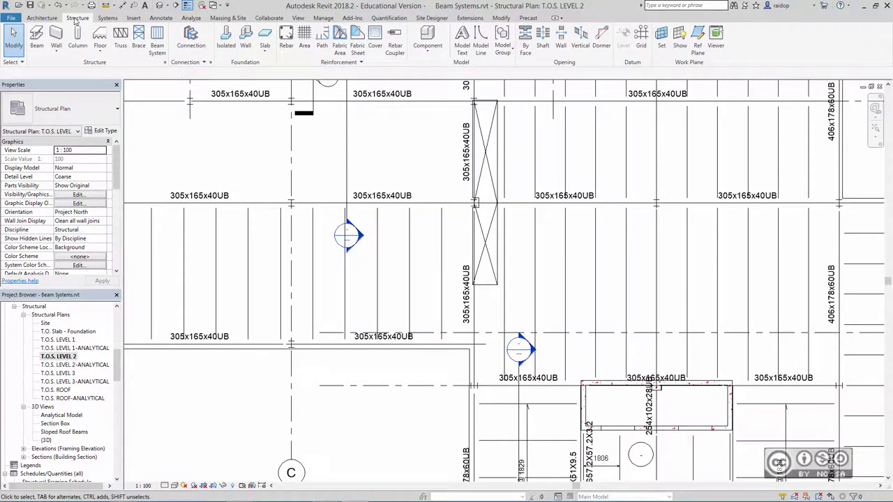
Place an M_K-Series 14K4 bar joist between the two beams, starting 400 from the snap
left_click(37, 39)
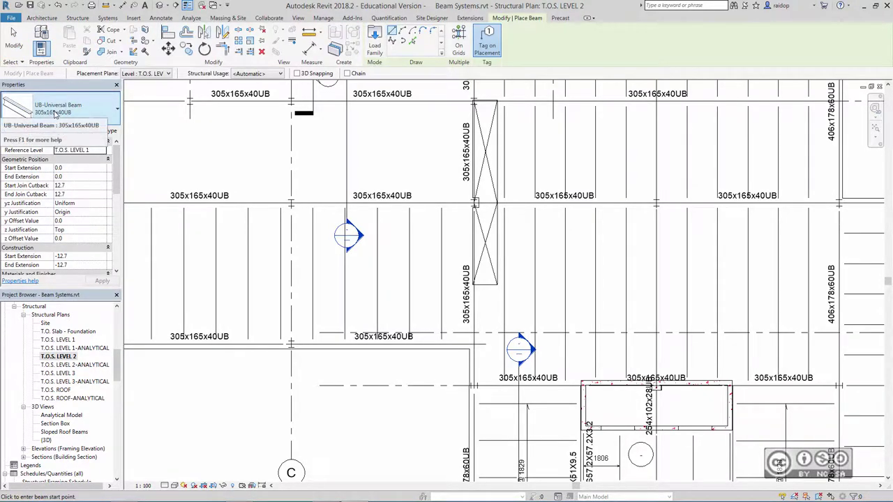
left_click(56, 112)
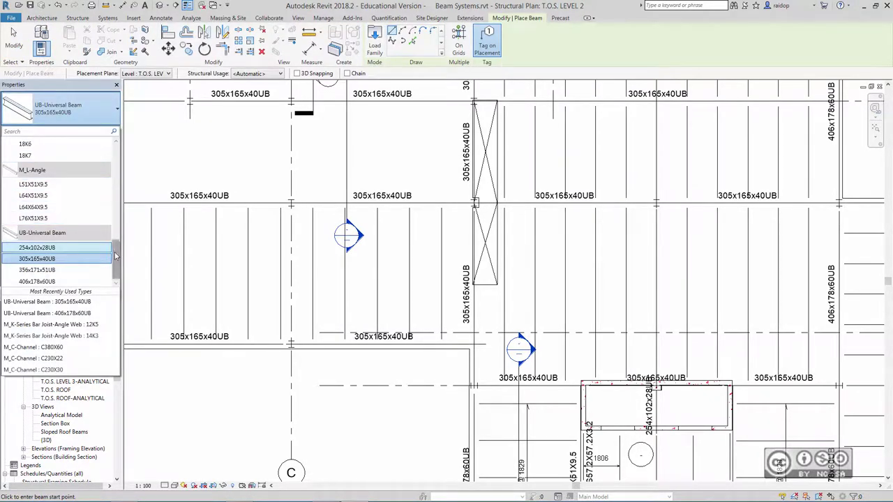
scroll(39, 222, "up", 5)
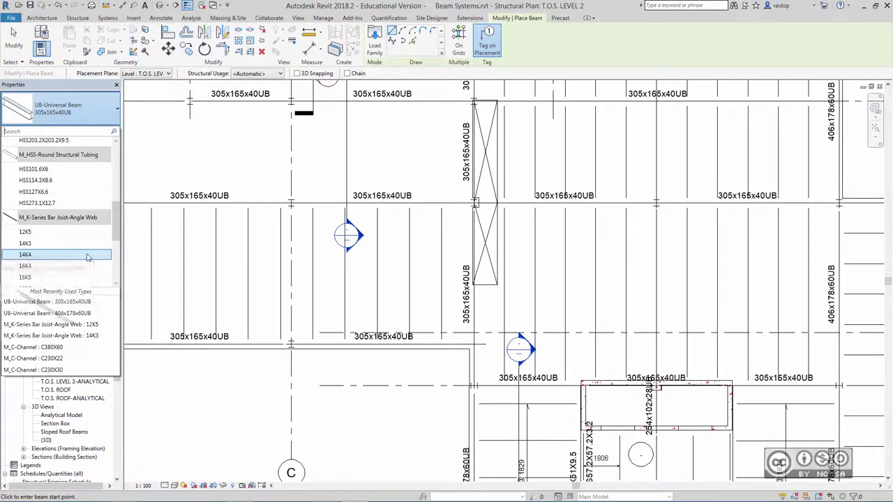
mouse_move(25, 241)
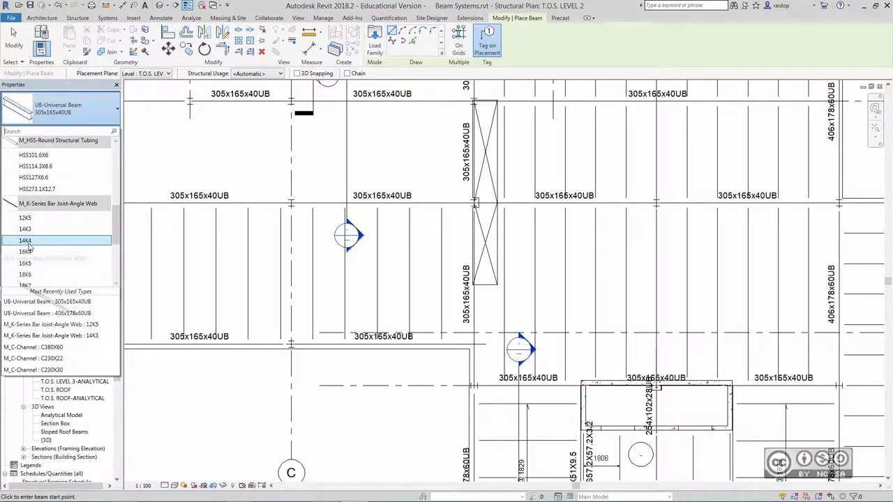
left_click(52, 256)
scroll(447, 194, "up", 1)
scroll(488, 251, "up", 3)
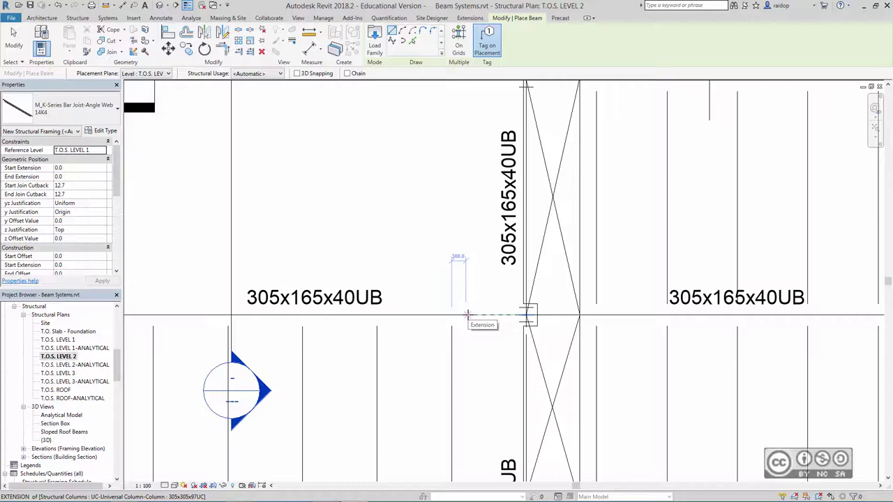
type("400")
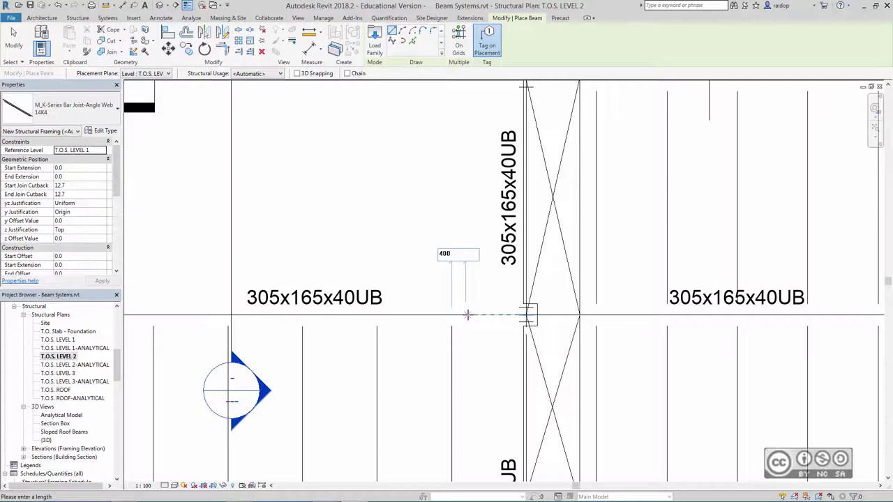
key("Return")
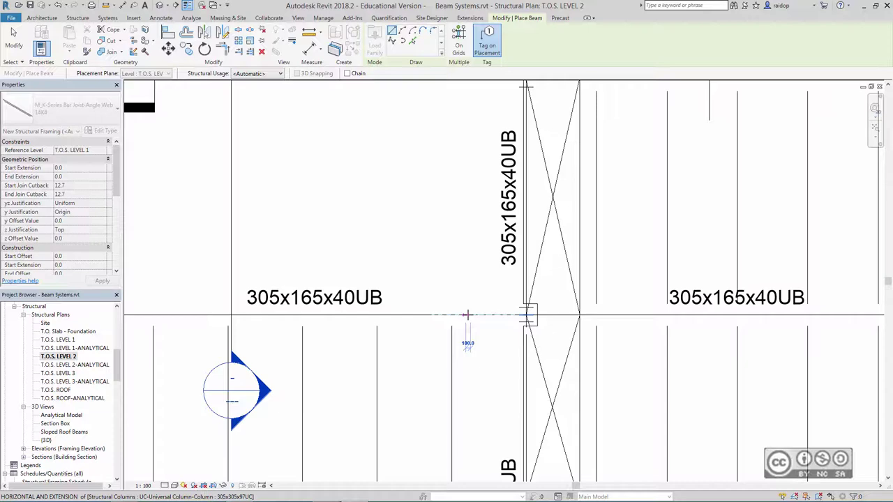
left_click(467, 315)
middle_click_drag(478, 144, 466, 269)
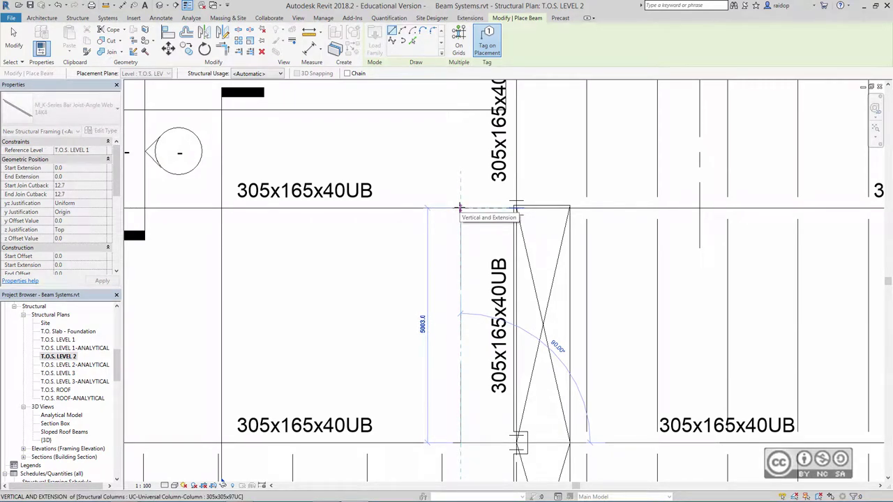
left_click(459, 207)
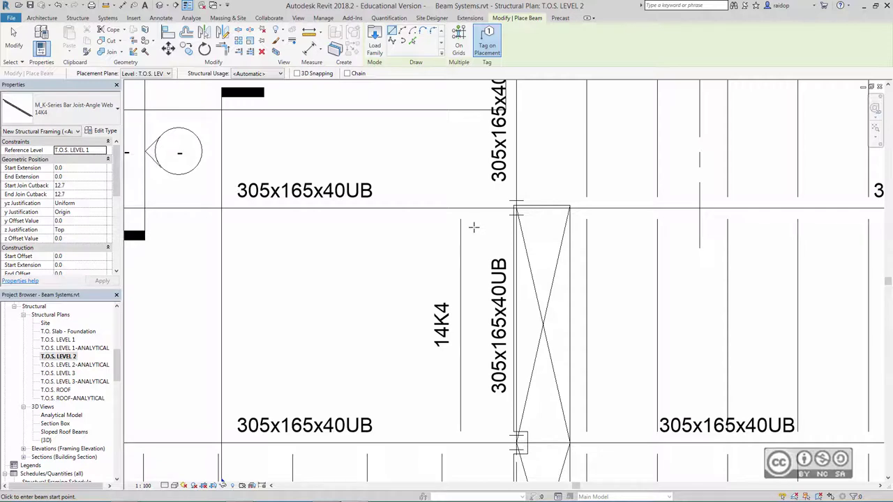
Array the 14K4 joist into a grouped linear set of 14 copies starting at grid D
key("Escape")
key("Escape")
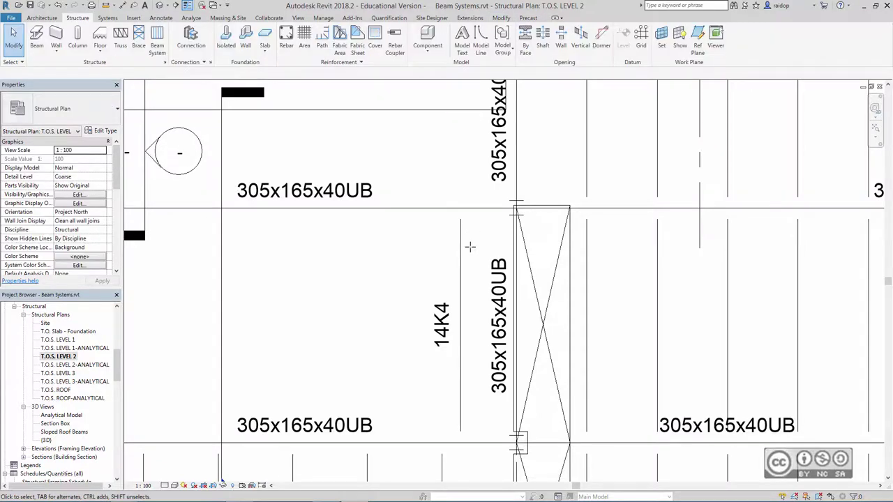
left_click(461, 249)
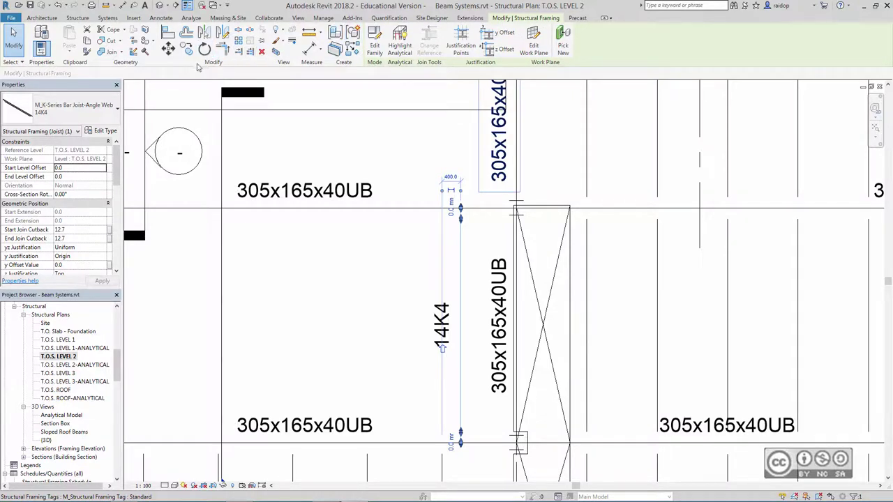
left_click(238, 42)
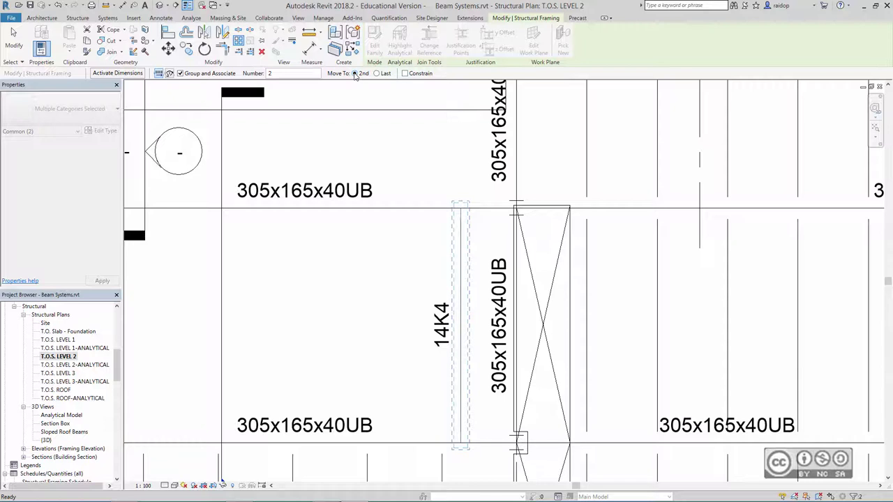
scroll(517, 276, "up", 2)
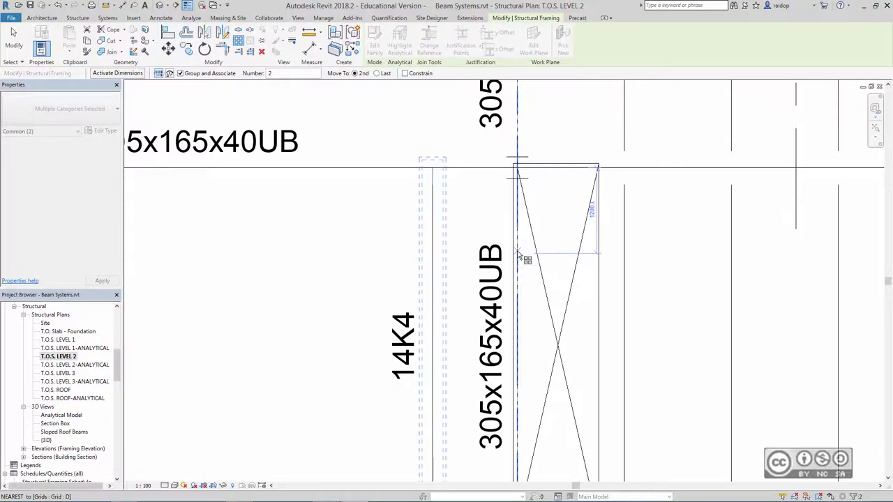
left_click(518, 255)
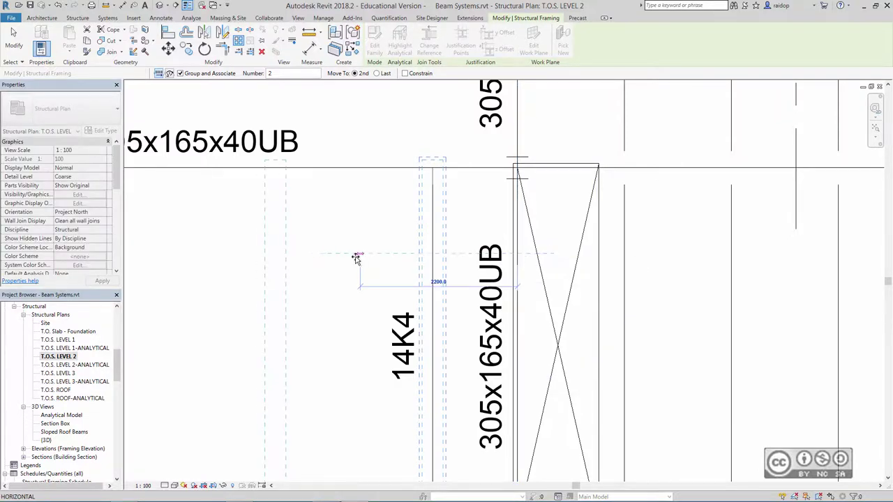
left_click(433, 256)
type("14")
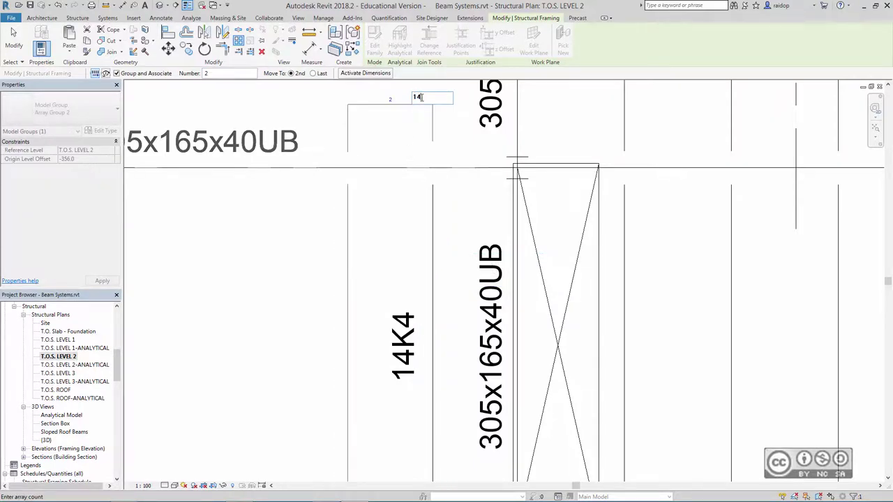
key("Return")
scroll(674, 277, "down", 3)
middle_click_drag(495, 313, 647, 304)
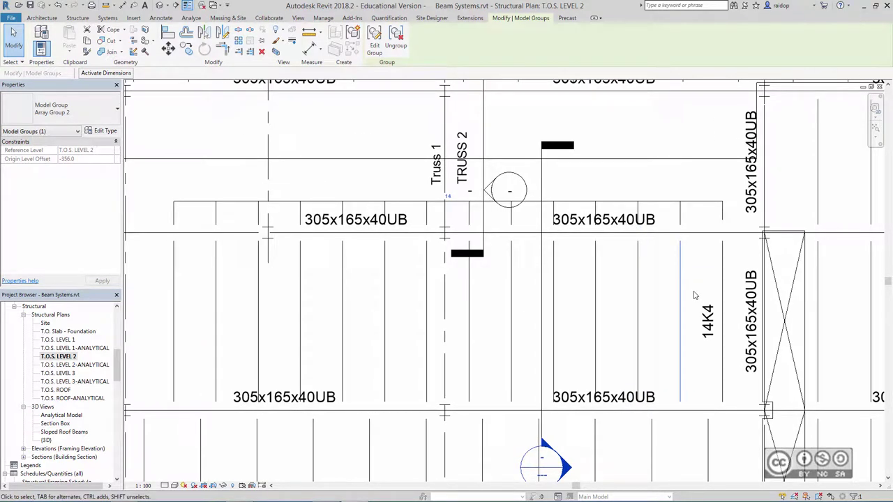
Edit the joist array group, stretching a joist's end up to the upper beam, then finish
key("Escape")
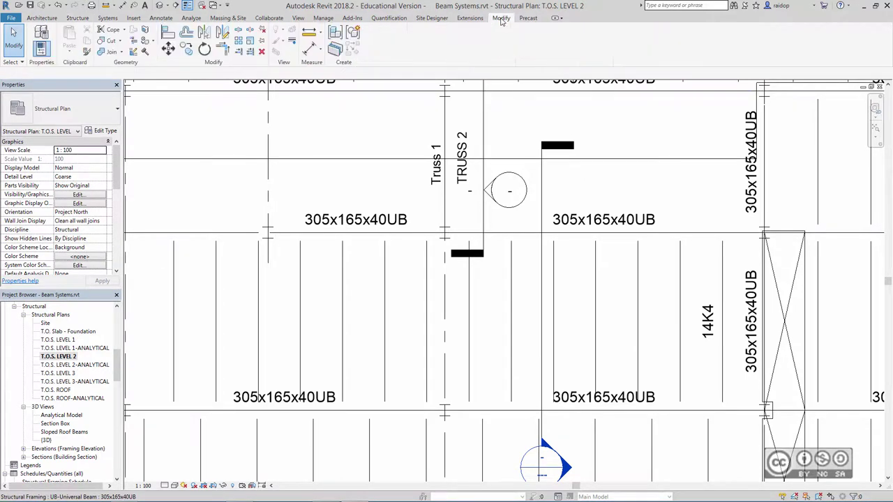
scroll(502, 38, "up", 1)
left_click(723, 271)
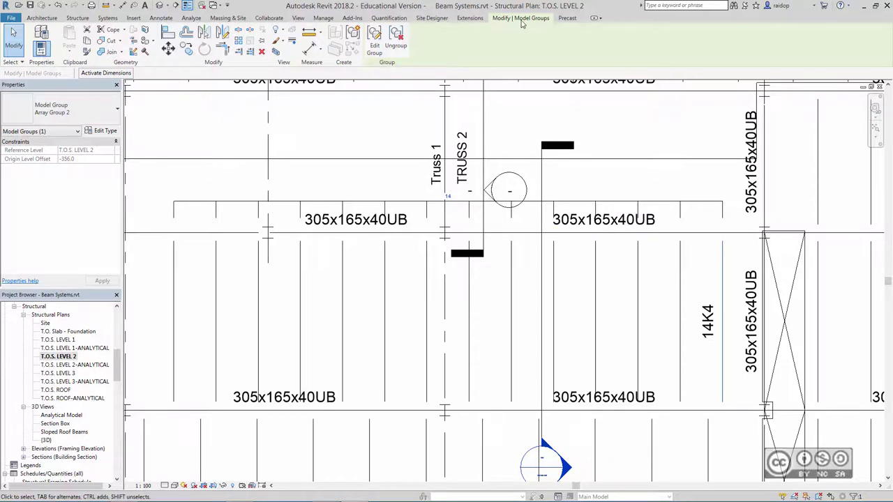
left_click(375, 38)
left_click(722, 253)
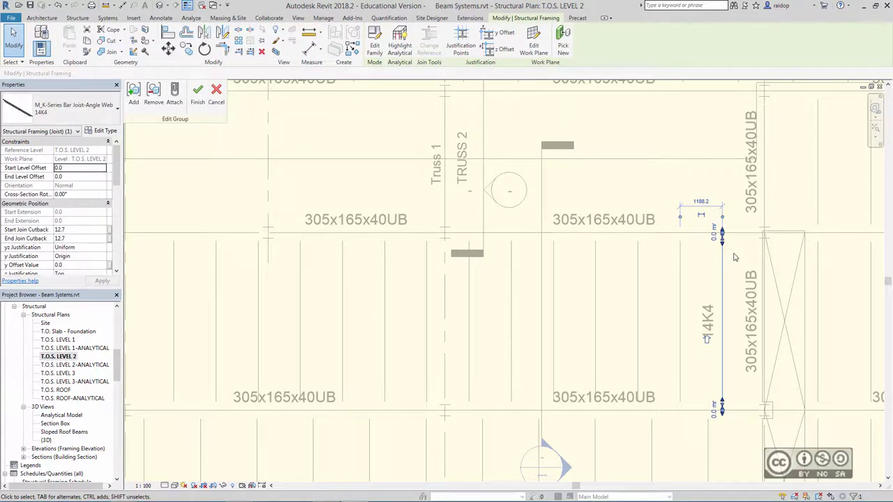
left_click_drag(723, 238, 723, 161)
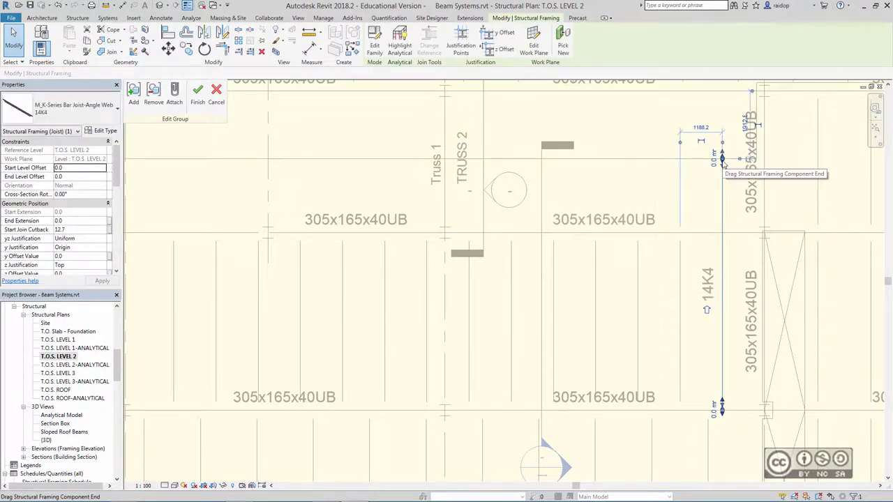
left_click(199, 91)
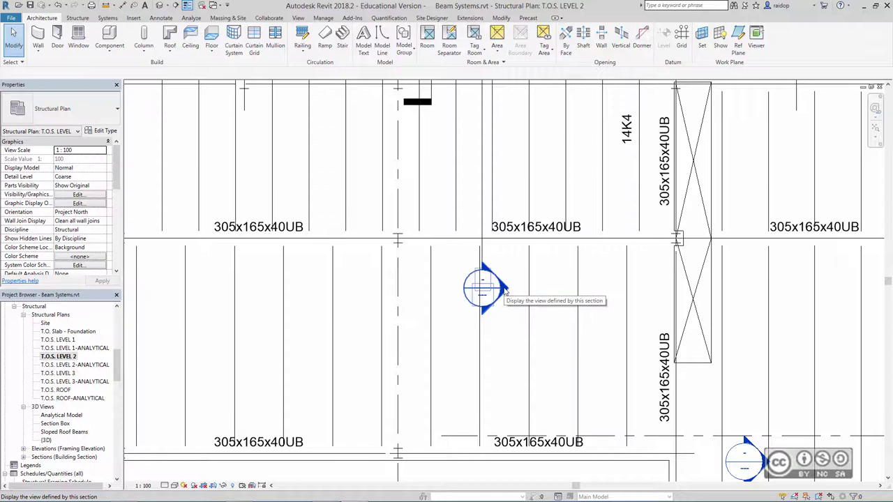
Open Section 12 and return to it through the list of open views
double_click(504, 292)
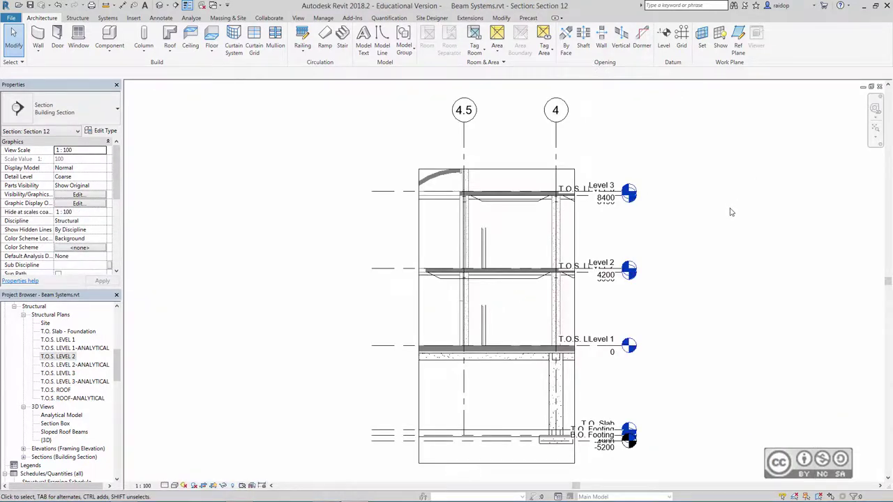
left_click(872, 87)
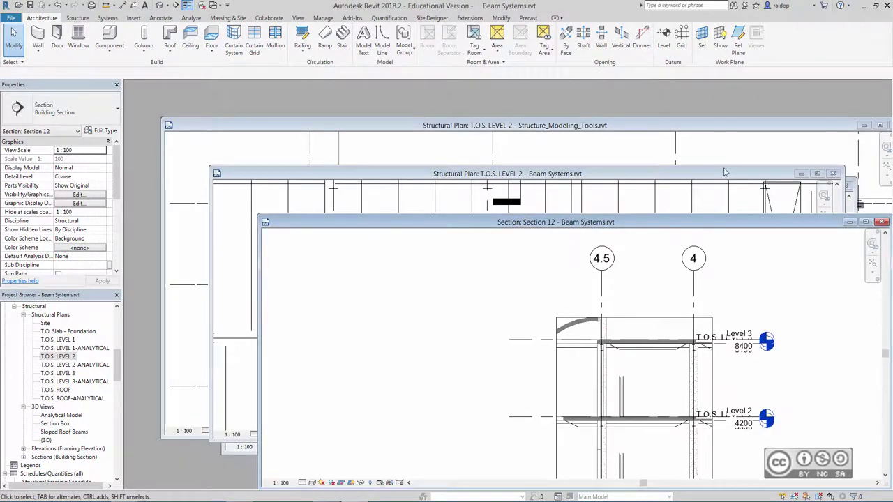
left_click(817, 173)
left_click(585, 243)
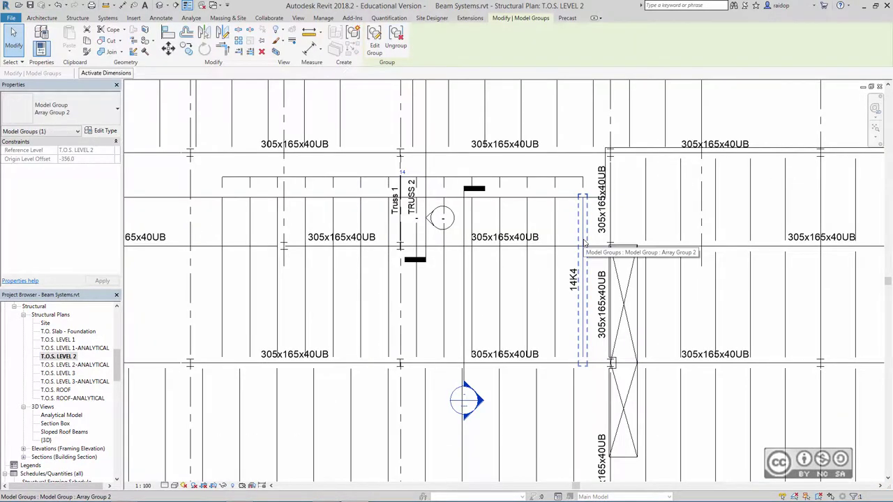
left_click(213, 5)
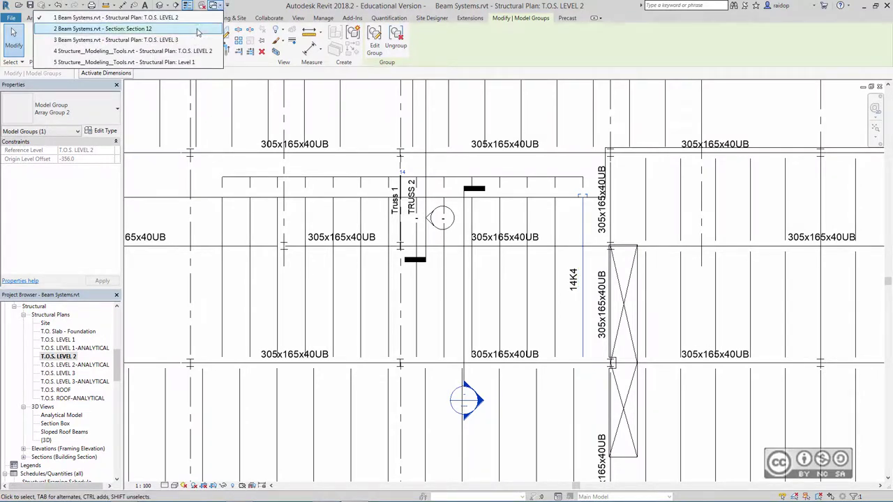
key("2")
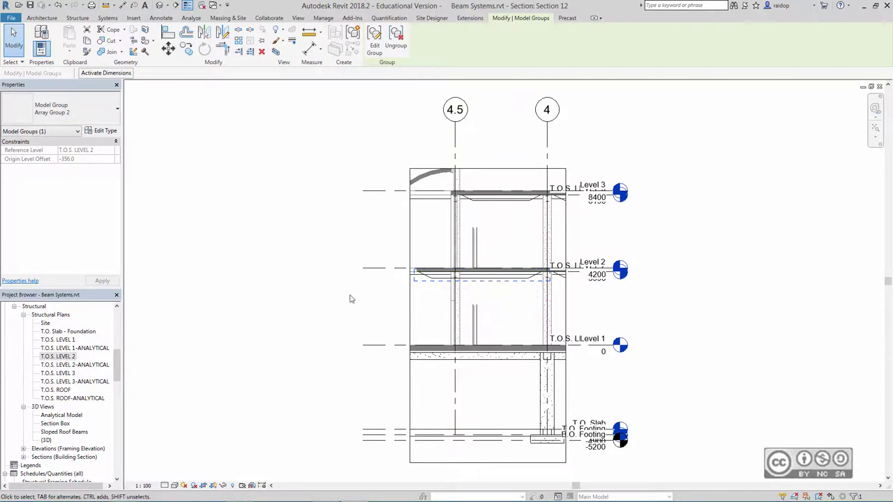
Set Section 12 to Fine detail and widen its crop region left past grid 7
left_click(164, 487)
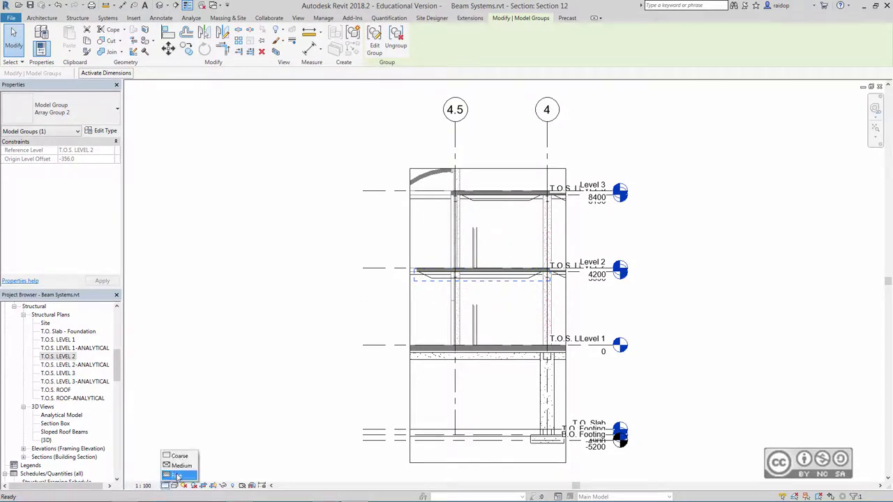
left_click(180, 476)
left_click(259, 385)
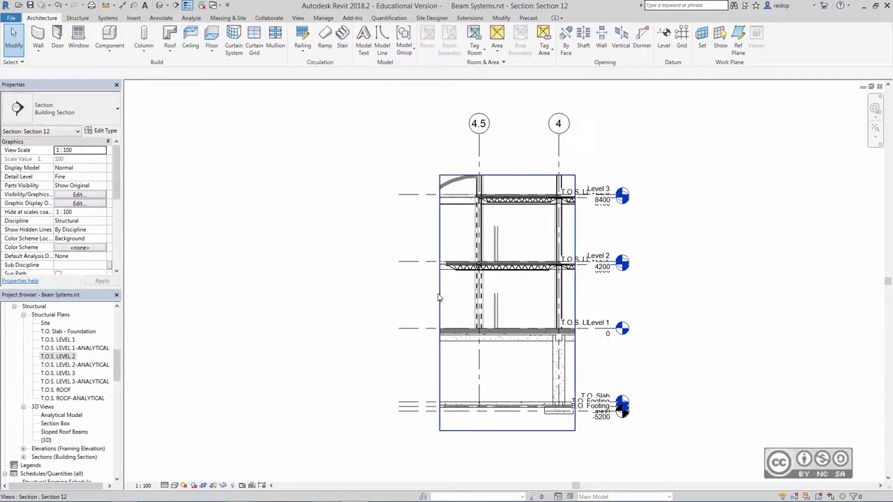
left_click(439, 298)
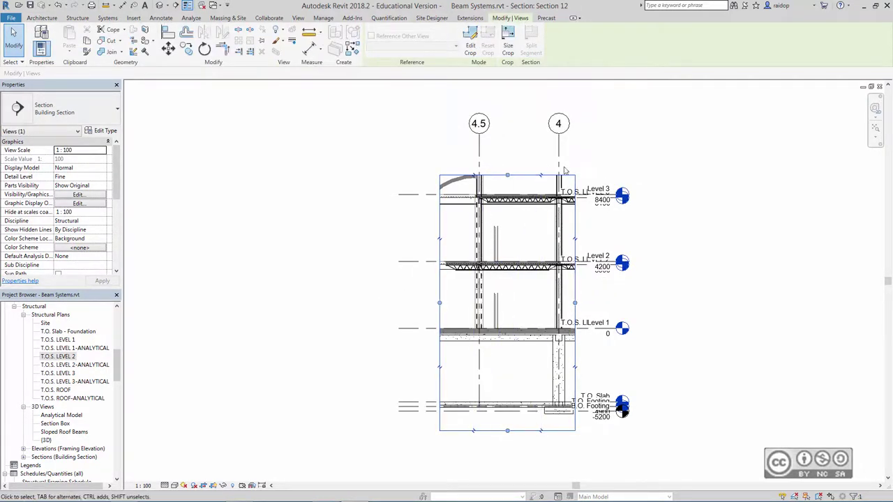
left_click_drag(439, 302, 287, 295)
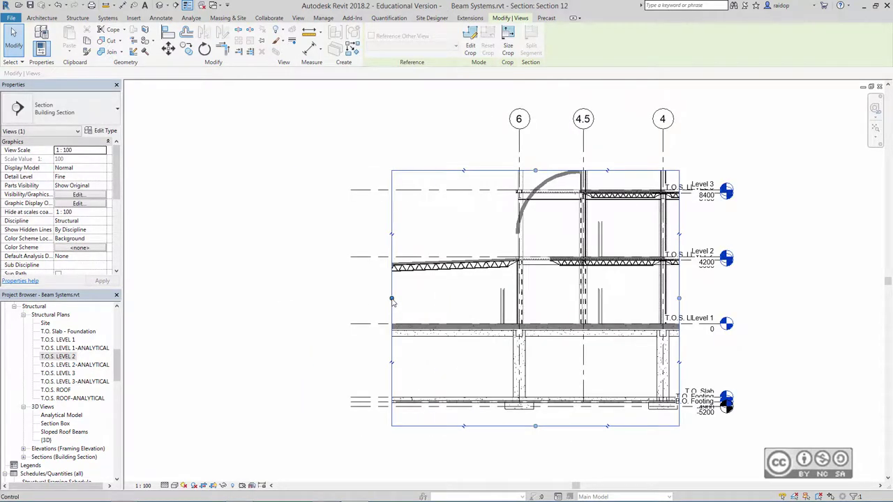
left_click_drag(392, 298, 278, 295)
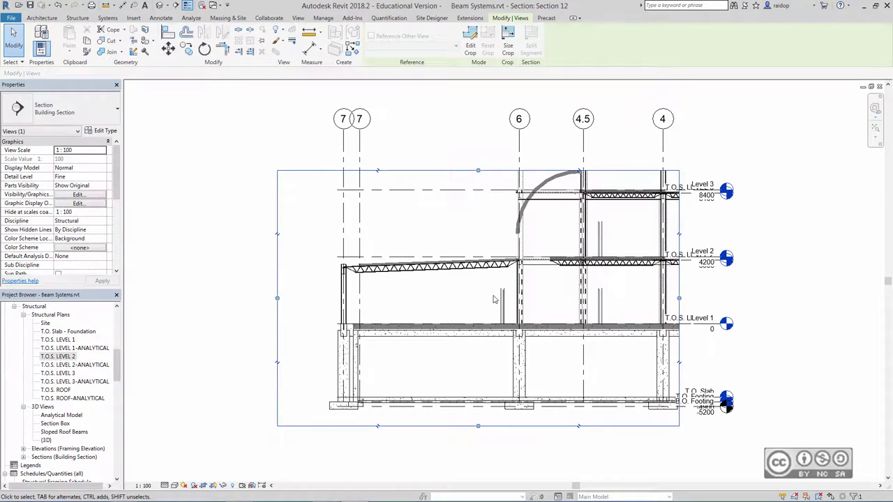
left_click(234, 356)
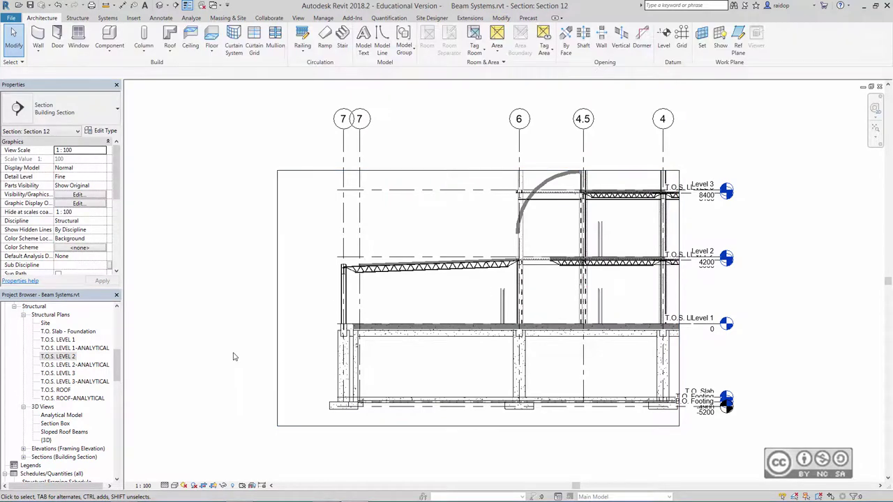
Open T.O.S. LEVEL 2 and frame the plan around grids 6, 4.5 and 4.1
double_click(61, 357)
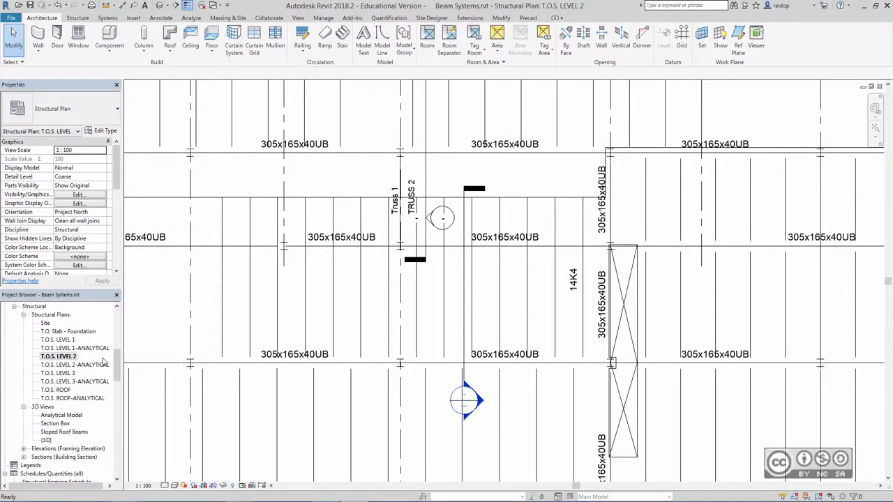
scroll(300, 358, "down", 2)
scroll(232, 323, "down", 3)
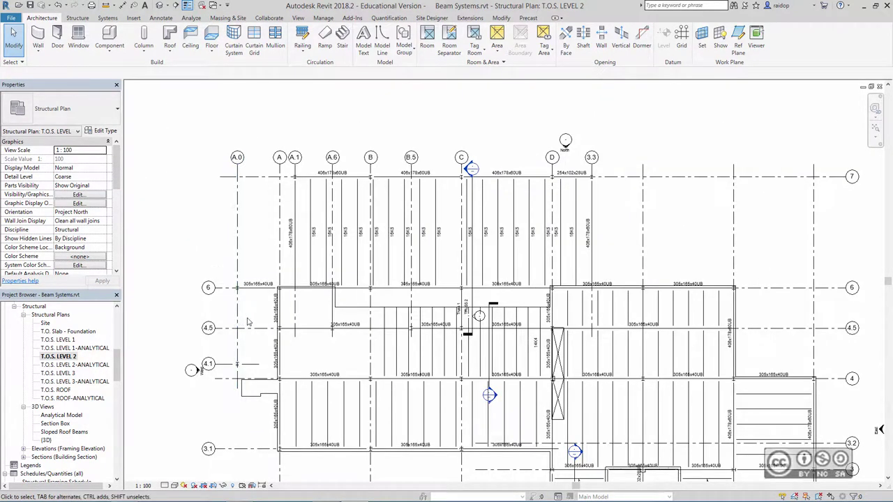
scroll(245, 323, "up", 1)
scroll(272, 300, "up", 1)
scroll(311, 251, "up", 1)
middle_click_drag(311, 252, 359, 252)
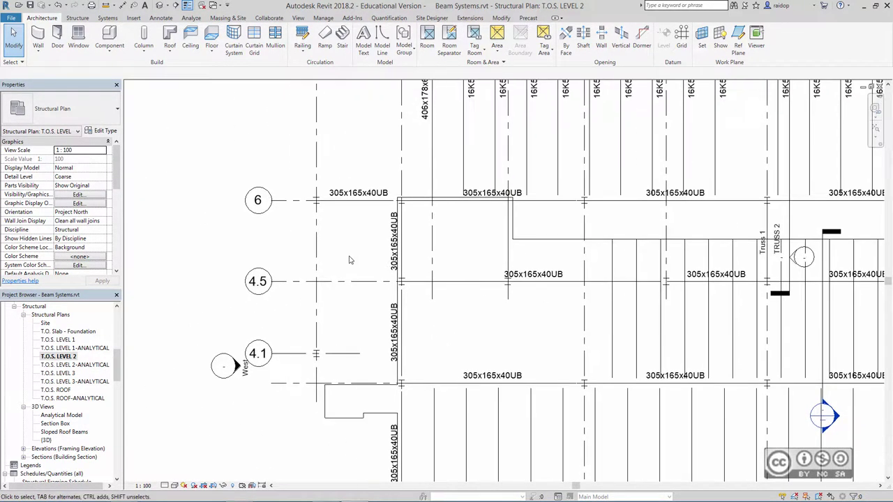
left_click(75, 19)
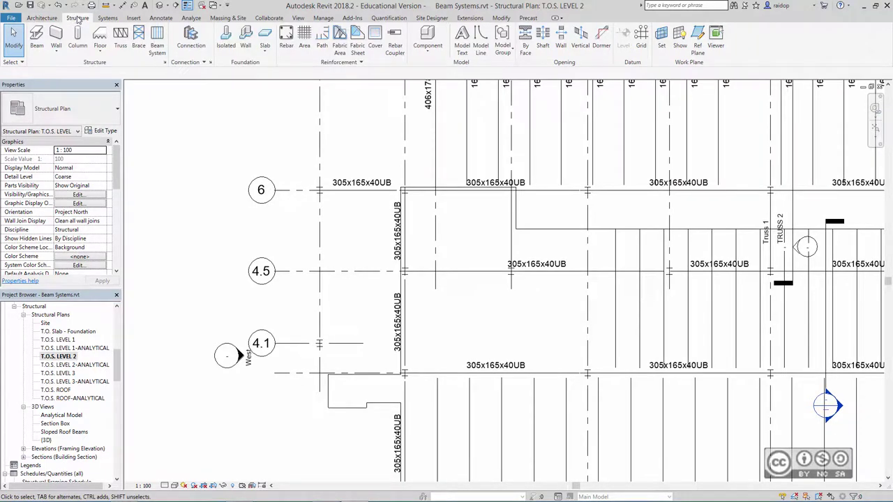
Place a Truss CS1 truss from the grid 6 beam end to the grid 4.1 midpoint
left_click(121, 36)
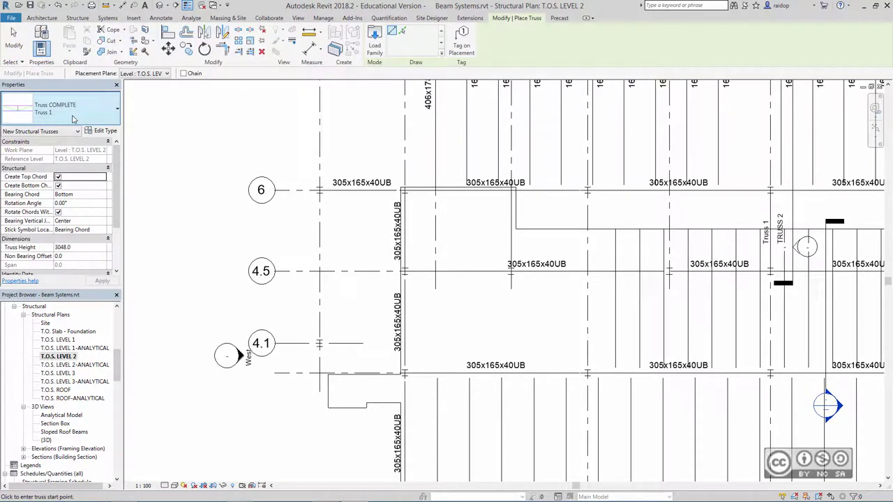
left_click(81, 112)
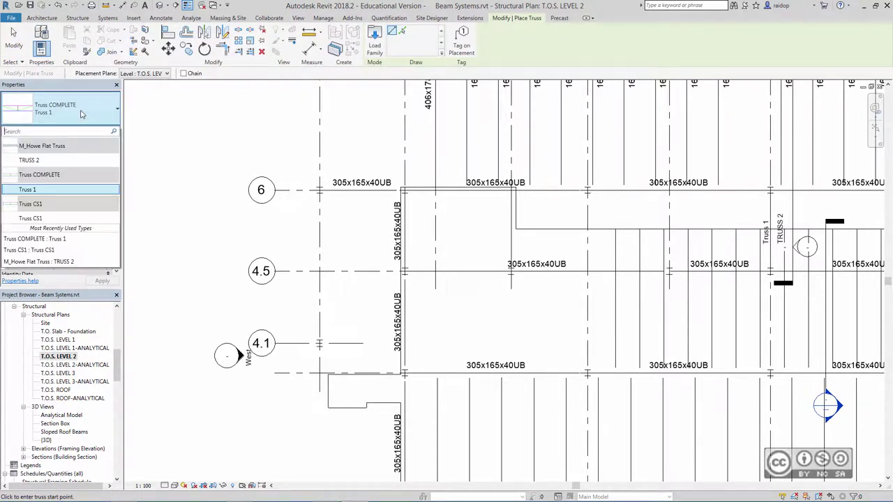
left_click(38, 219)
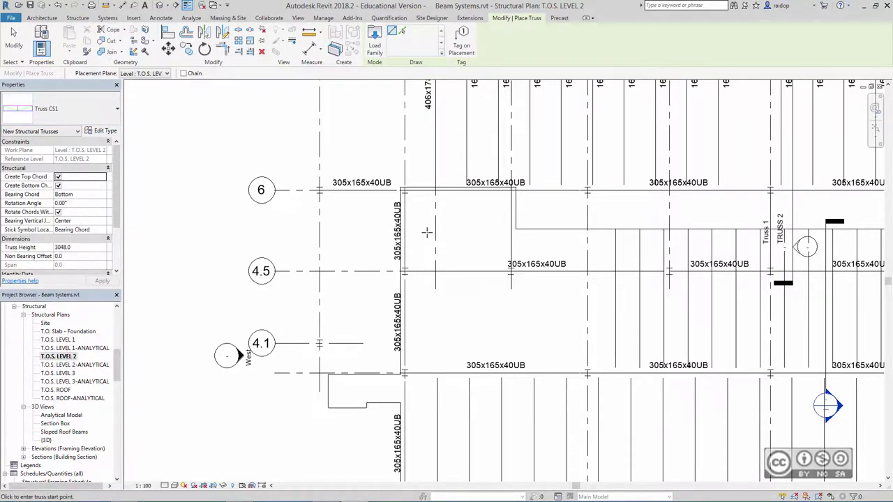
scroll(402, 209, "up", 1)
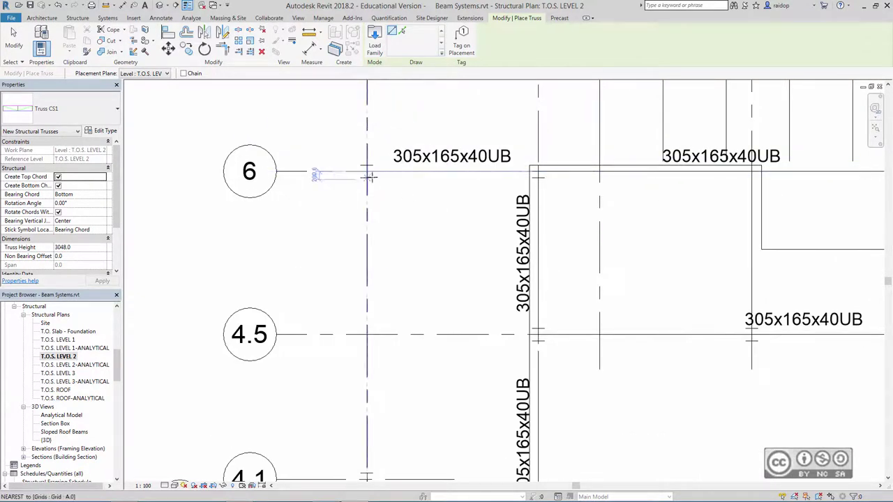
scroll(368, 173, "up", 1)
left_click(367, 171)
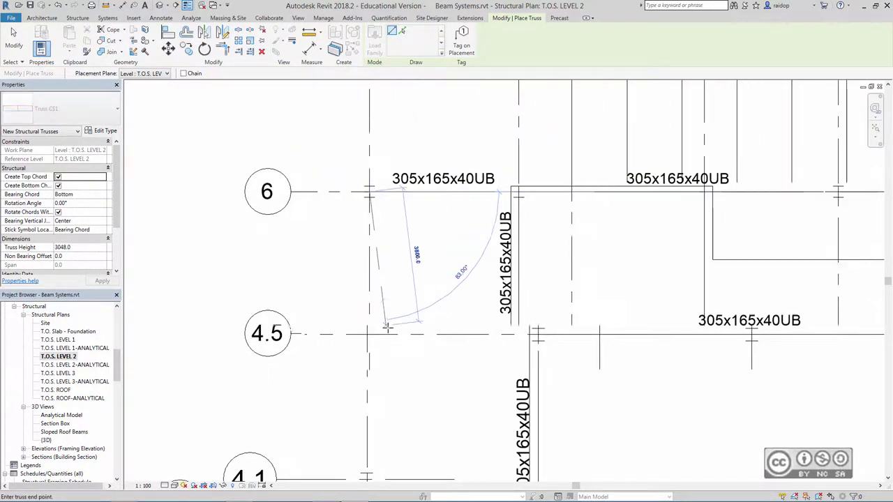
middle_click_drag(364, 480, 377, 272)
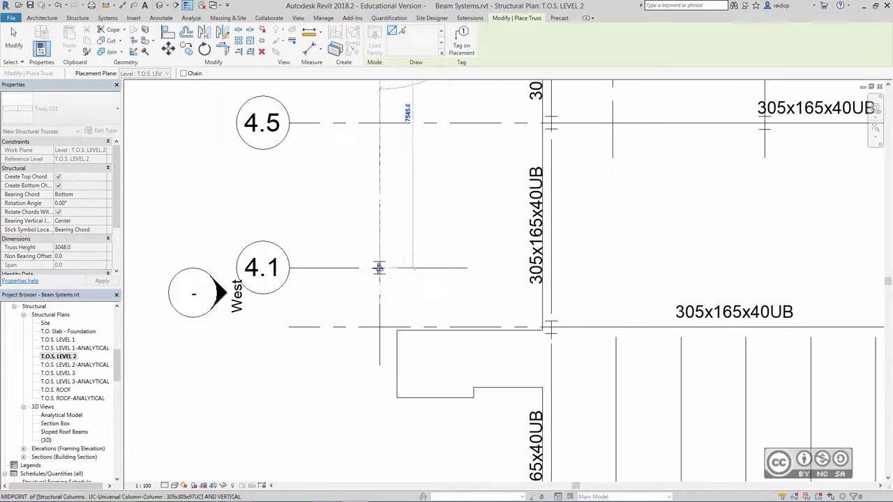
left_click(379, 269)
key("Escape")
key("Escape")
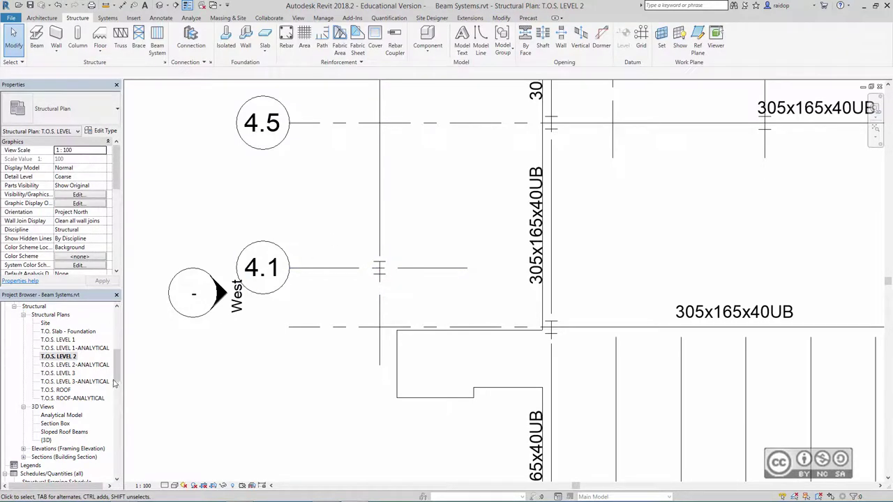
Open the West elevation, zoom to the arched bay, and select the new Truss CS1
left_click_drag(117, 375, 122, 344)
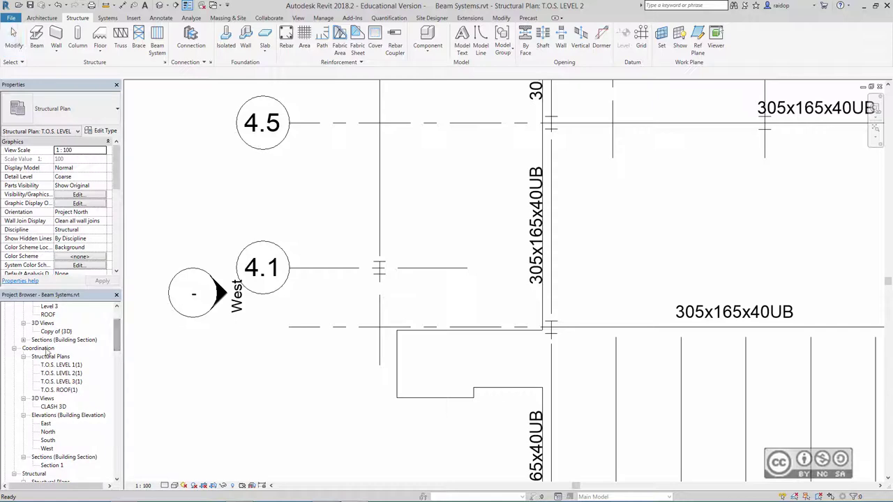
left_click(47, 449)
scroll(355, 230, "up", 3)
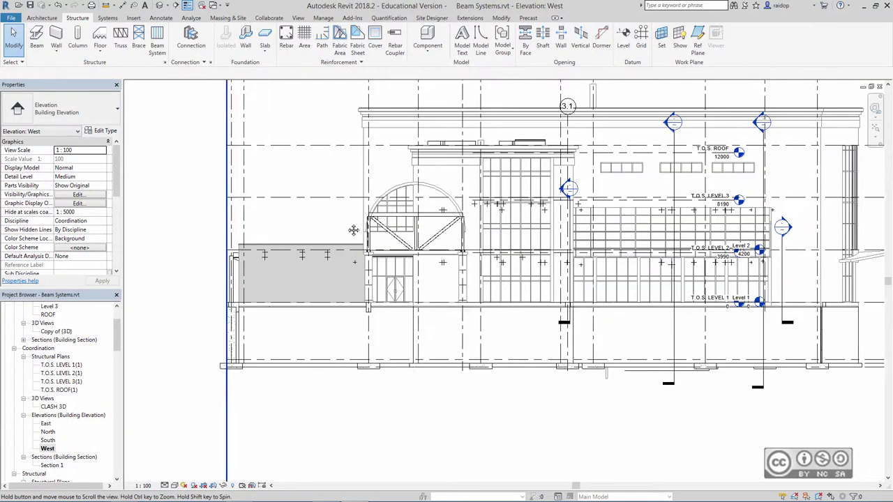
middle_click_drag(371, 85, 349, 163)
scroll(349, 162, "down", 1)
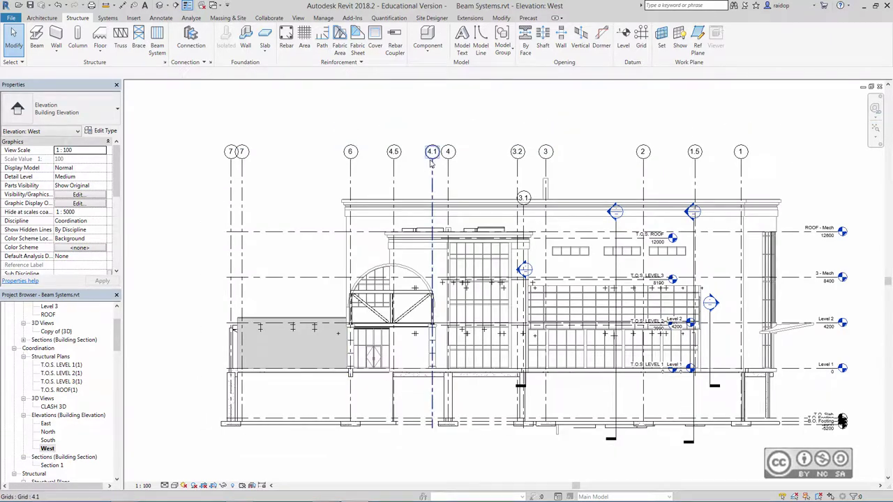
scroll(375, 317, "up", 1)
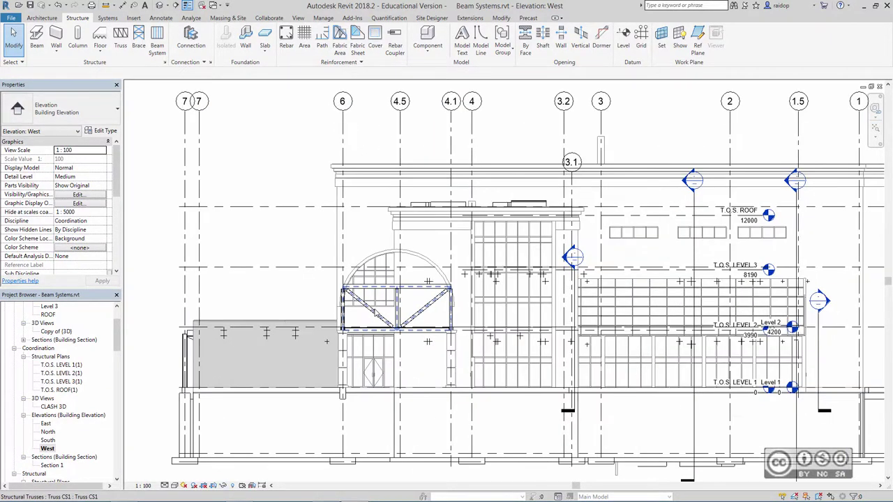
scroll(375, 318, "up", 2)
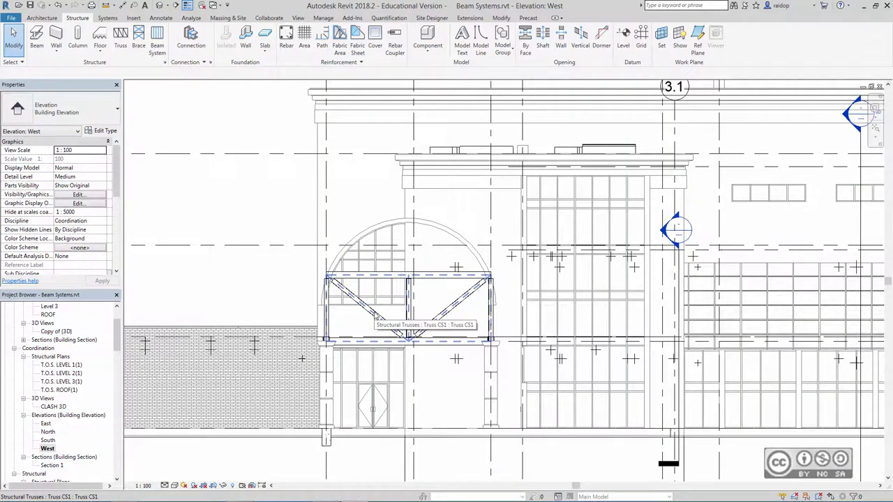
left_click(375, 316)
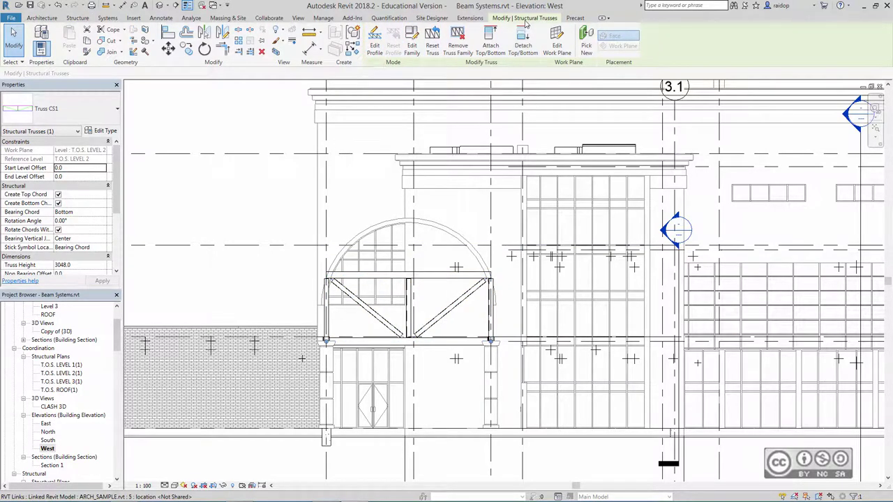
In the truss profile editor, pick the left and right window arcs as the top chord
left_click(375, 42)
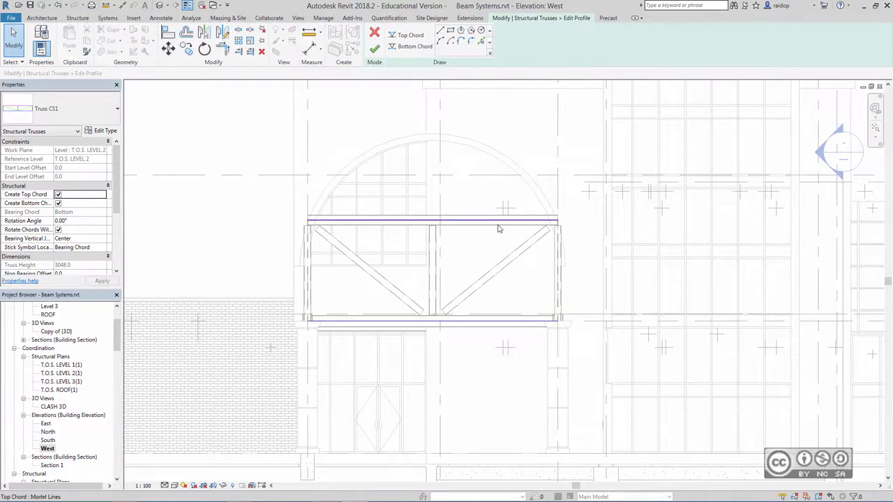
left_click(498, 222)
left_click(473, 254)
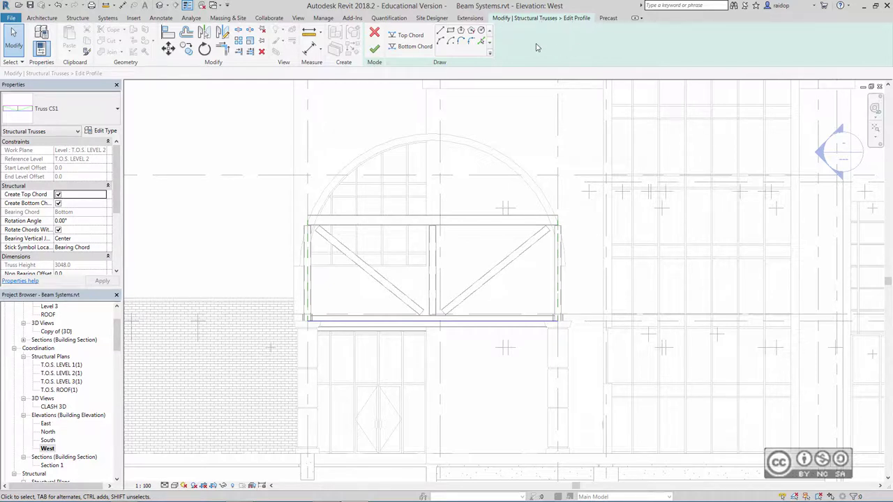
left_click(481, 43)
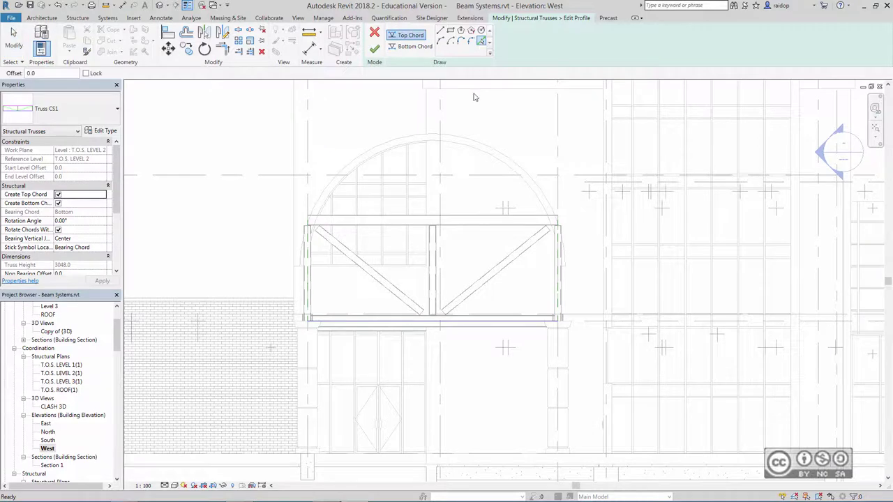
left_click(473, 148)
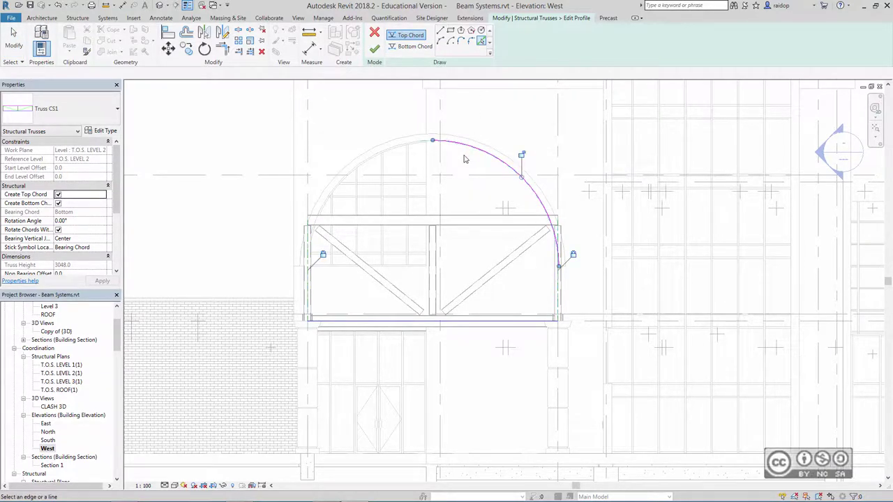
left_click(401, 150)
scroll(408, 167, "up", 3)
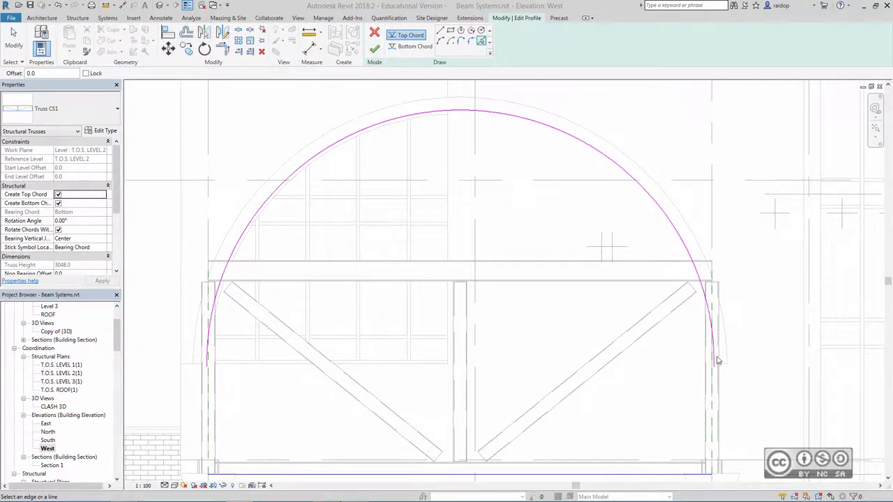
left_click(14, 40)
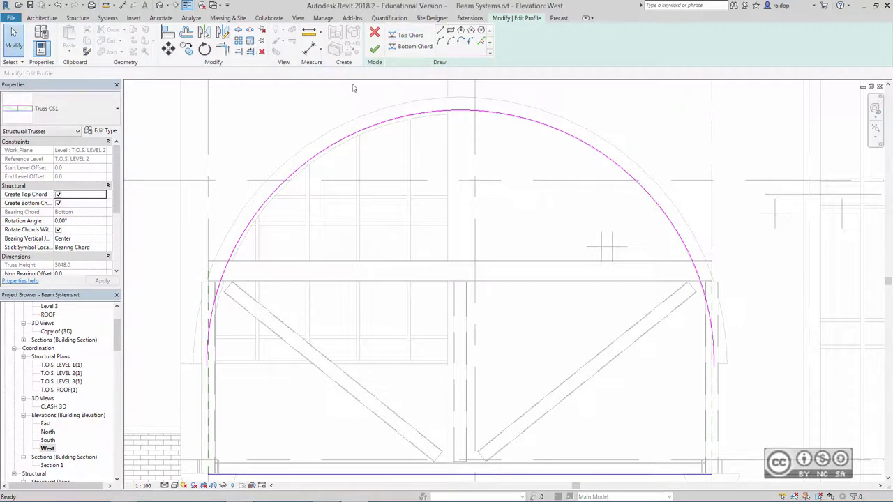
Trim the arch ends at the right and left reference planes
left_click(240, 54)
left_click(712, 391)
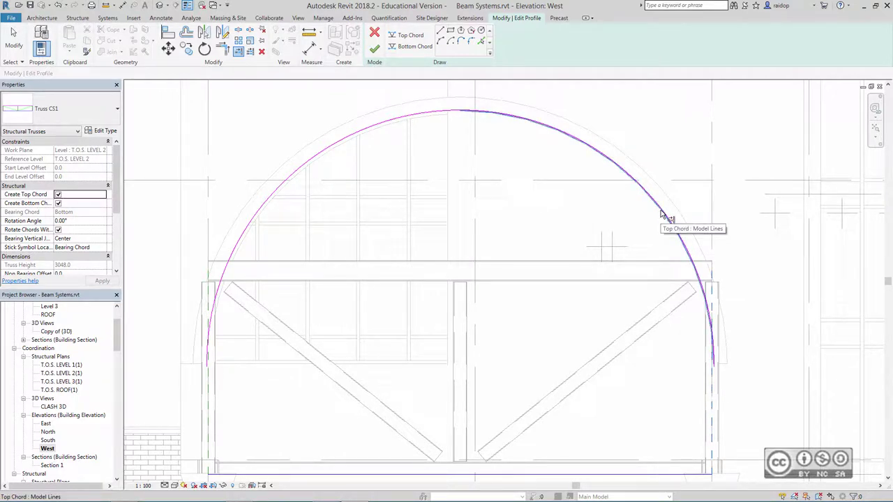
left_click(664, 215)
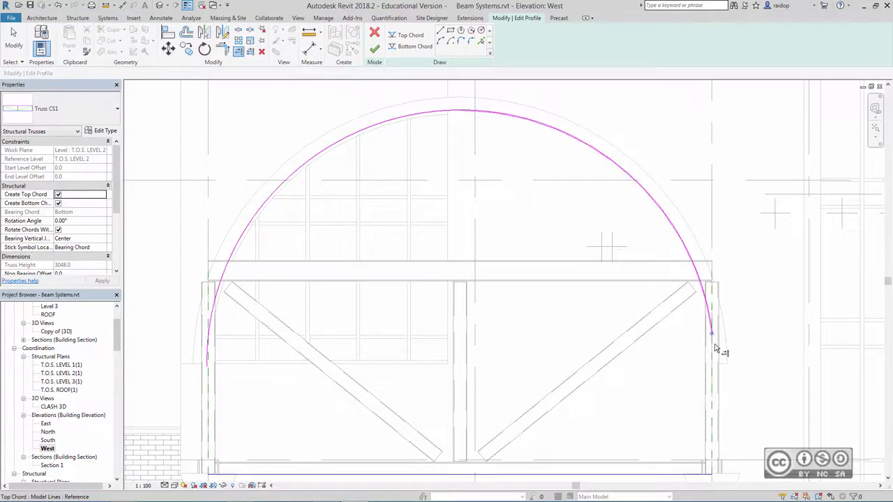
middle_click_drag(339, 249, 442, 239)
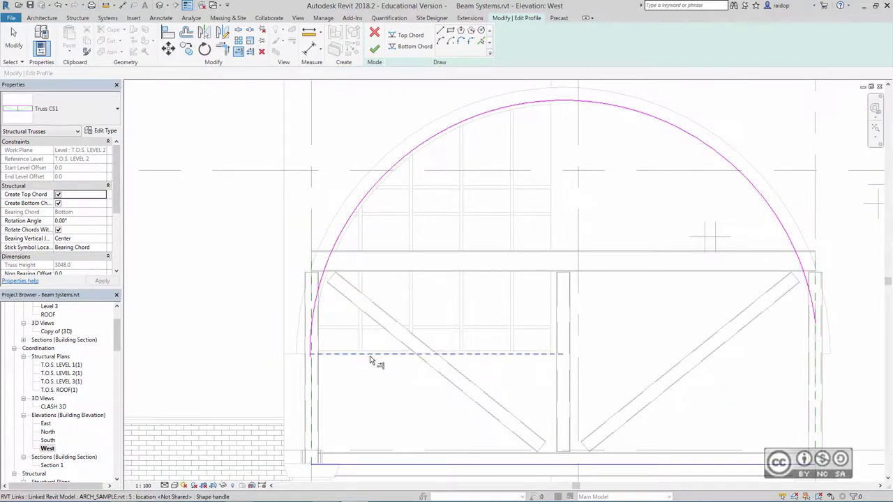
key("Tab")
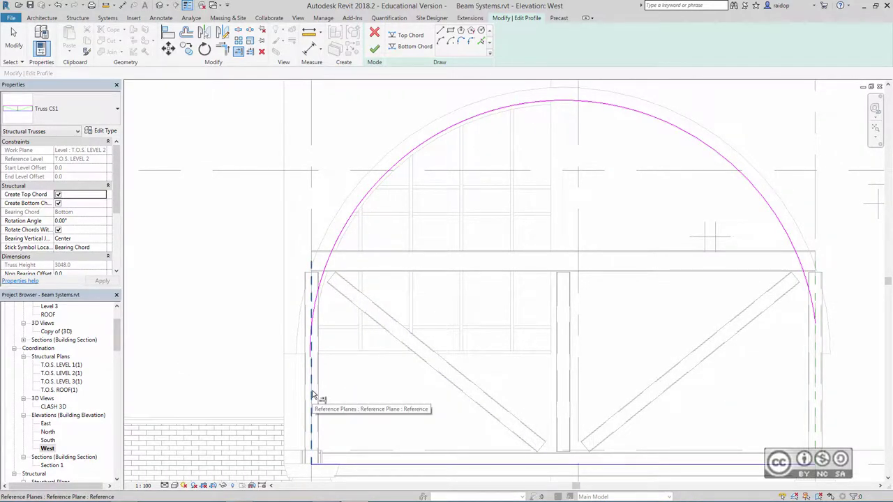
left_click(313, 396)
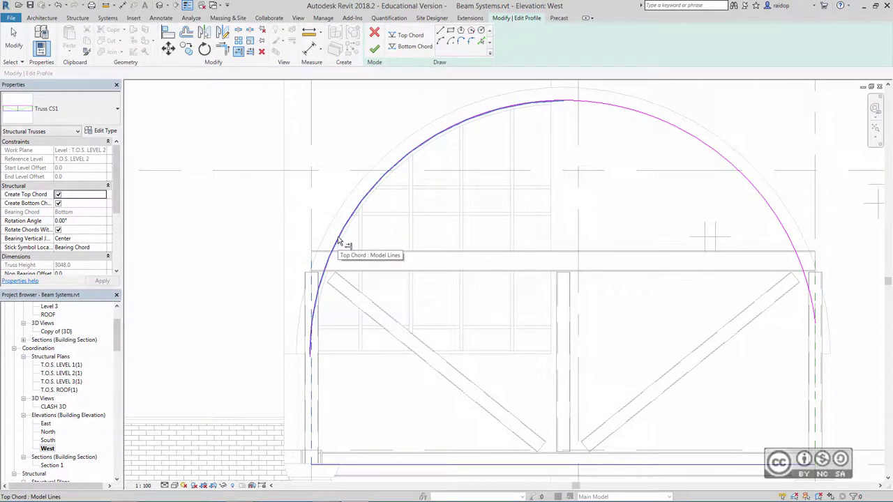
key("Tab")
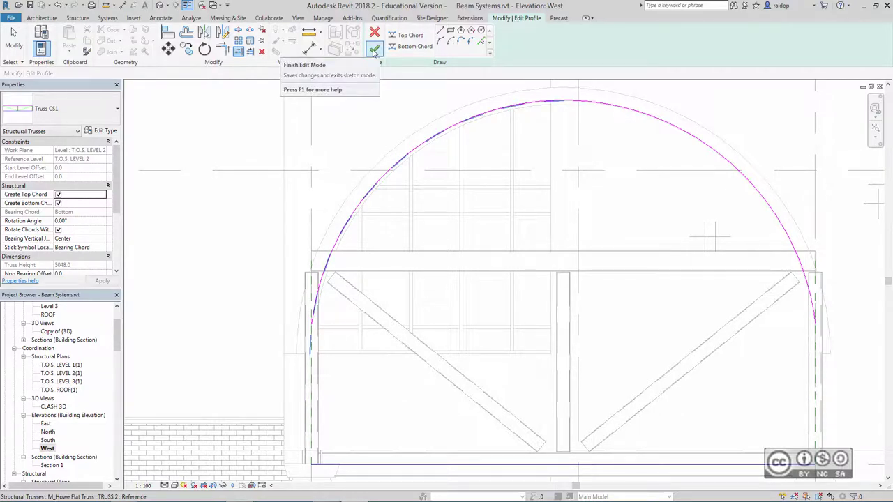
Finish the profile edit and pull both diagonal webs' lower ends back from the centre
left_click(374, 51)
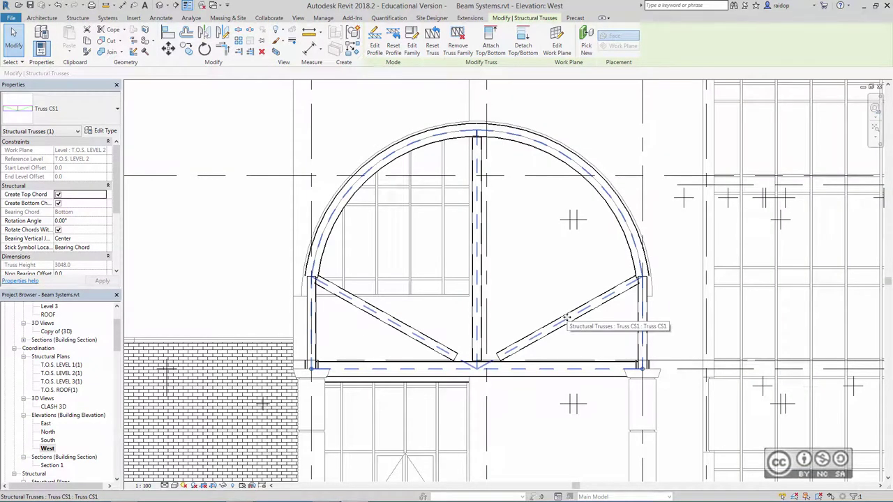
key("Tab")
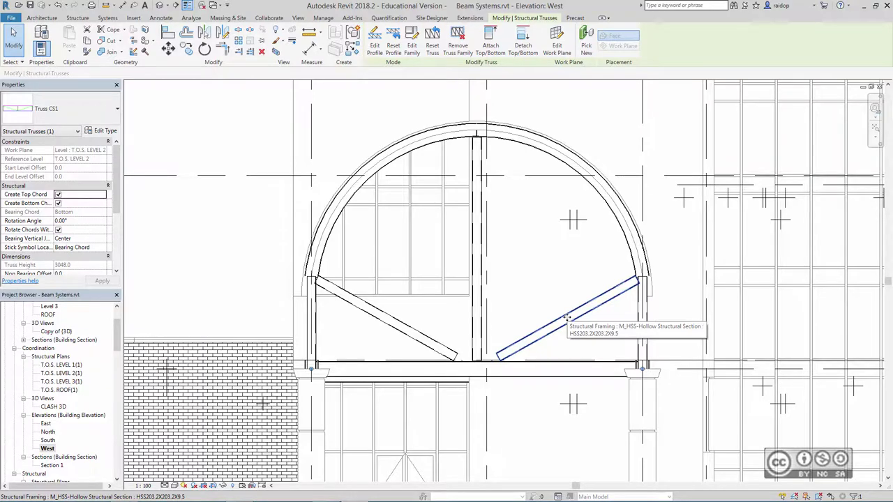
left_click(566, 318)
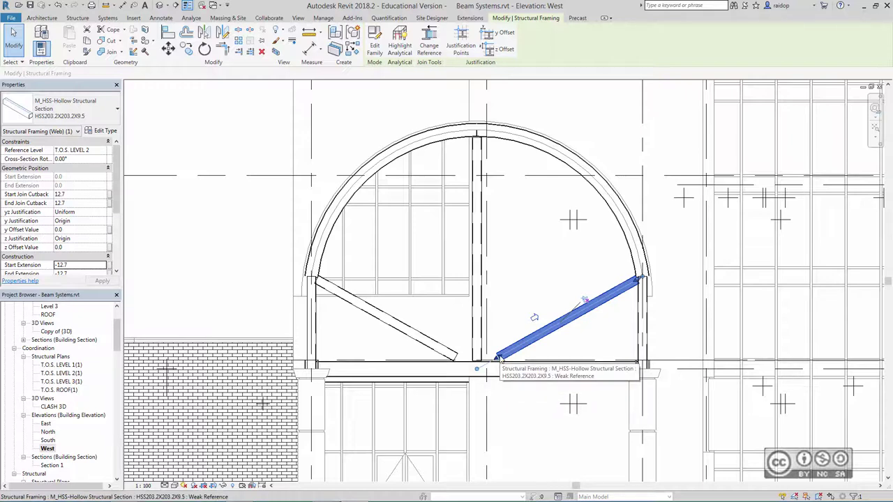
left_click_drag(499, 358, 514, 351)
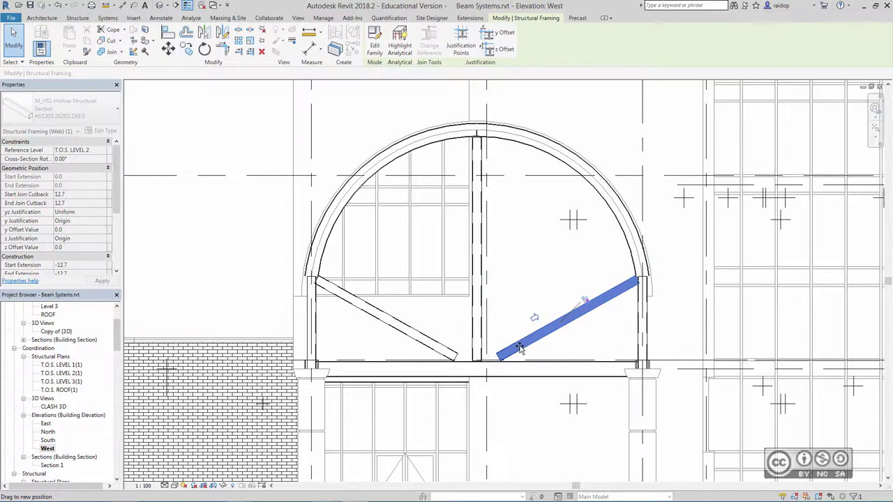
left_click_drag(518, 349, 506, 351)
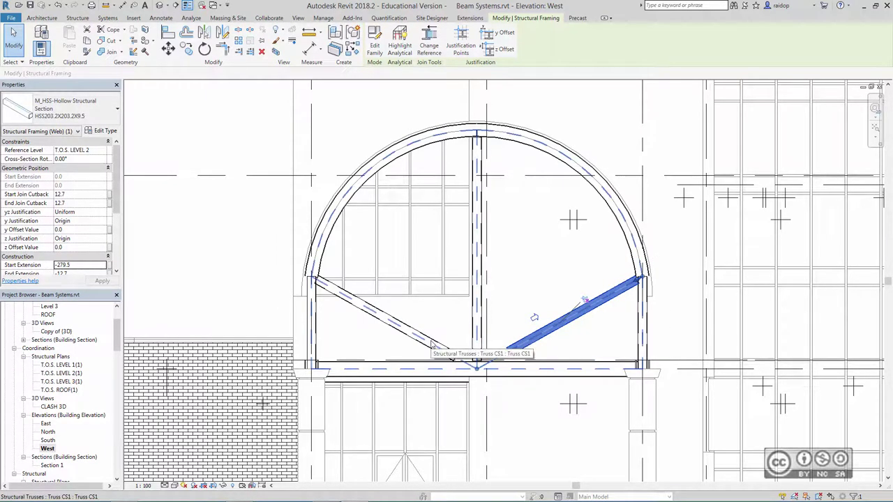
left_click(429, 343)
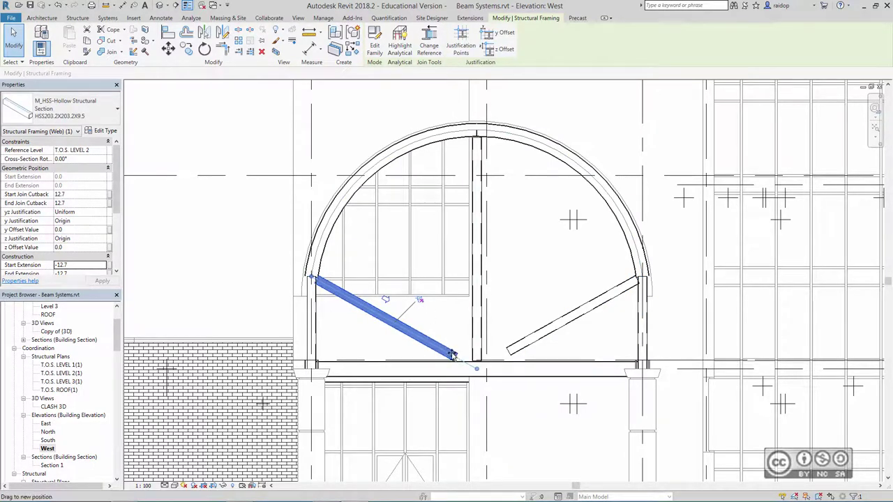
left_click_drag(452, 354, 450, 353)
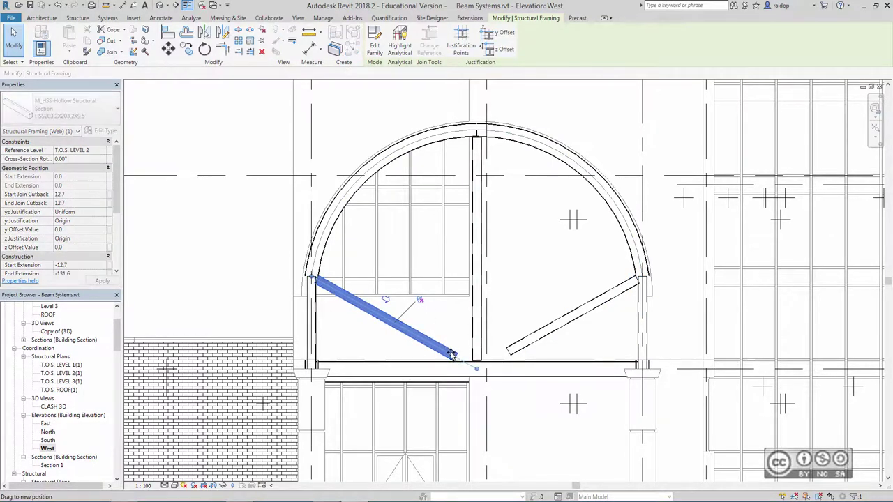
left_click(538, 341)
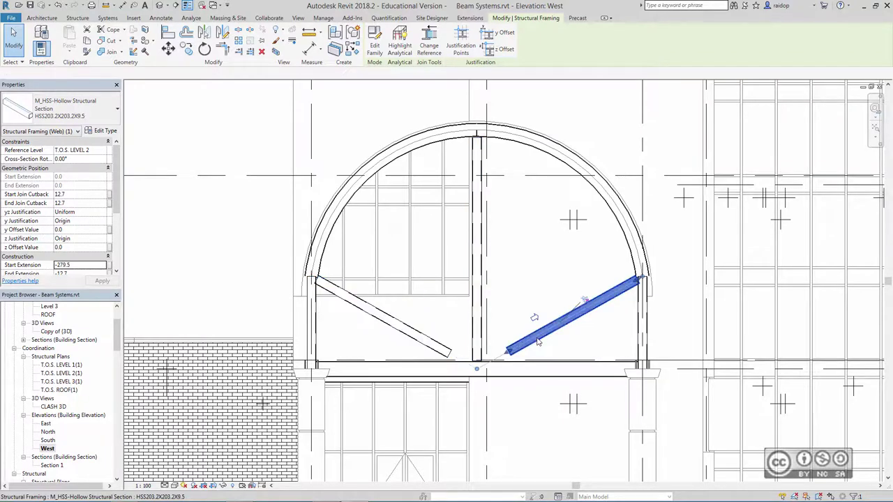
Resize the right diagonal to HSS57.2X57.2X3.2 and the central vertical to HSS31.8X31.8X3.2
left_click(73, 114)
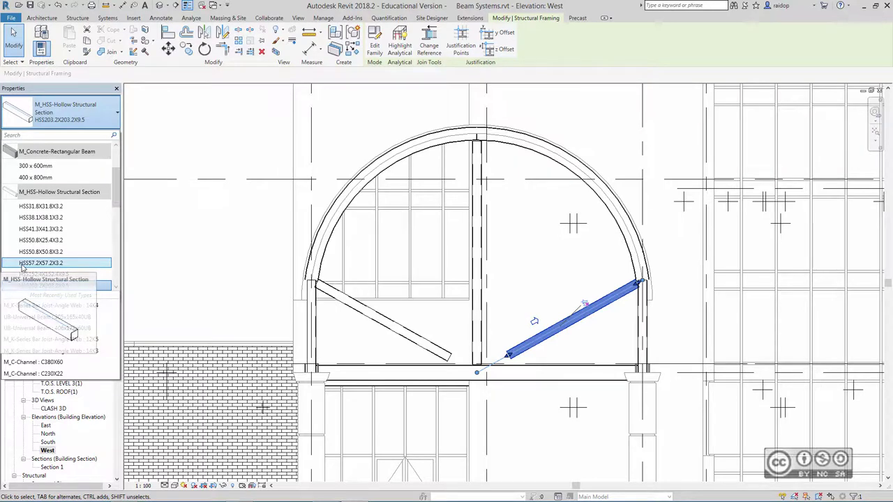
mouse_move(41, 263)
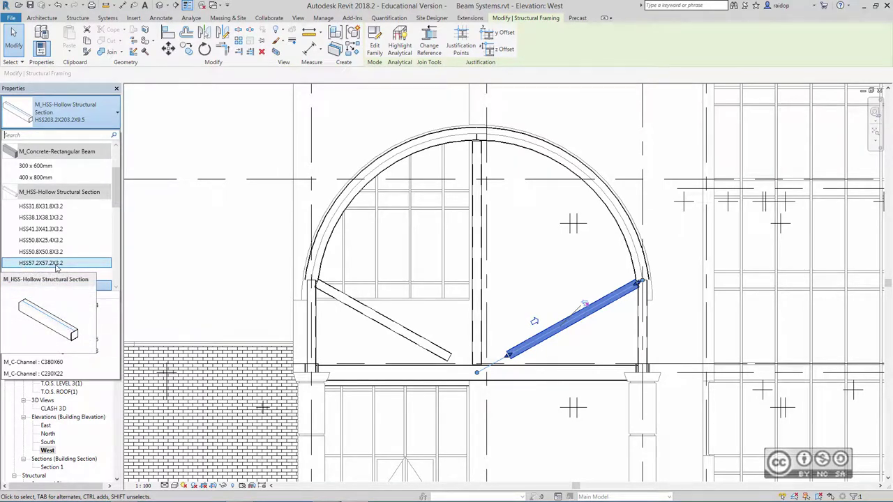
left_click(58, 264)
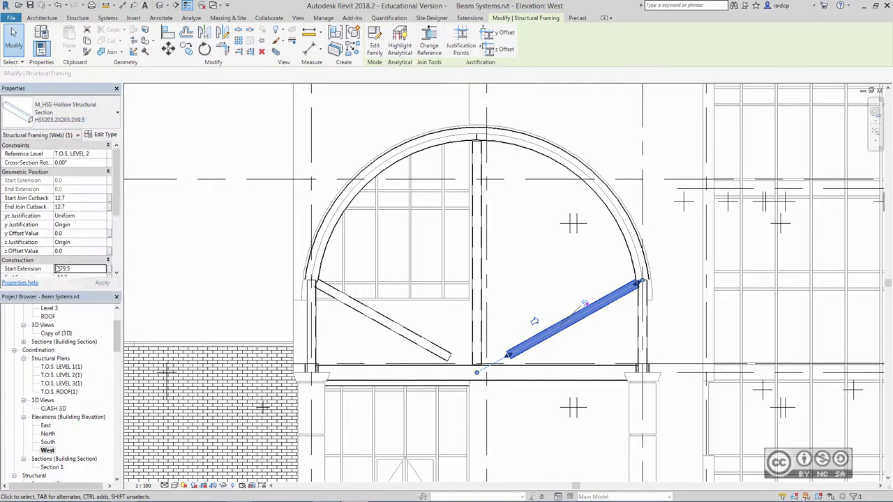
left_click(478, 328)
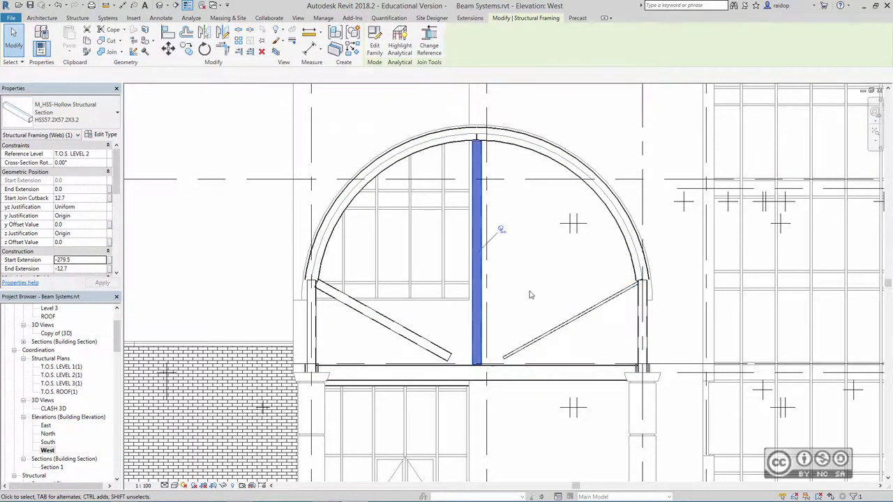
left_click(68, 115)
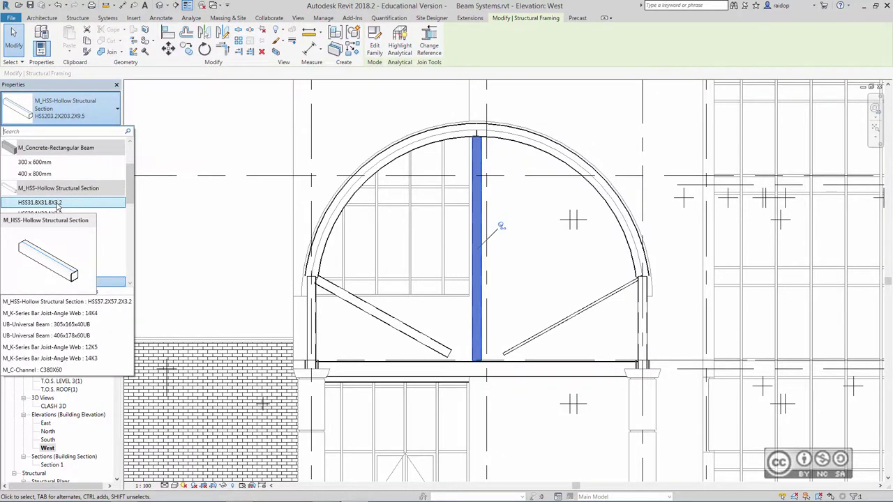
left_click(58, 203)
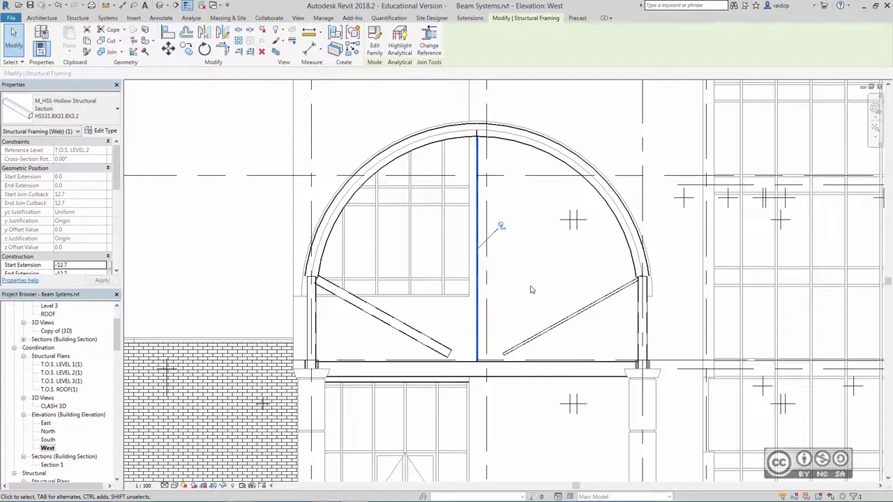
left_click(529, 290)
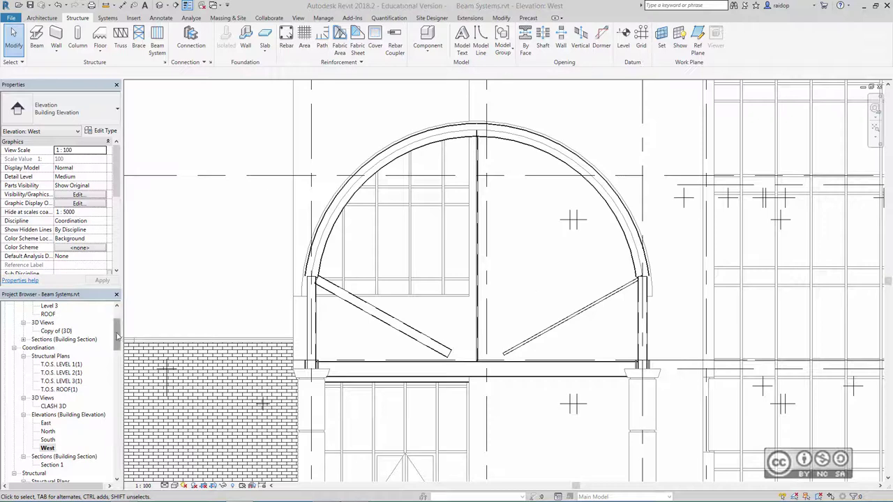
From the T.O.S. LEVEL 2 plan, open Elevation 1 - a and frame the Level 1–2 bracing
left_click_drag(118, 335, 119, 361)
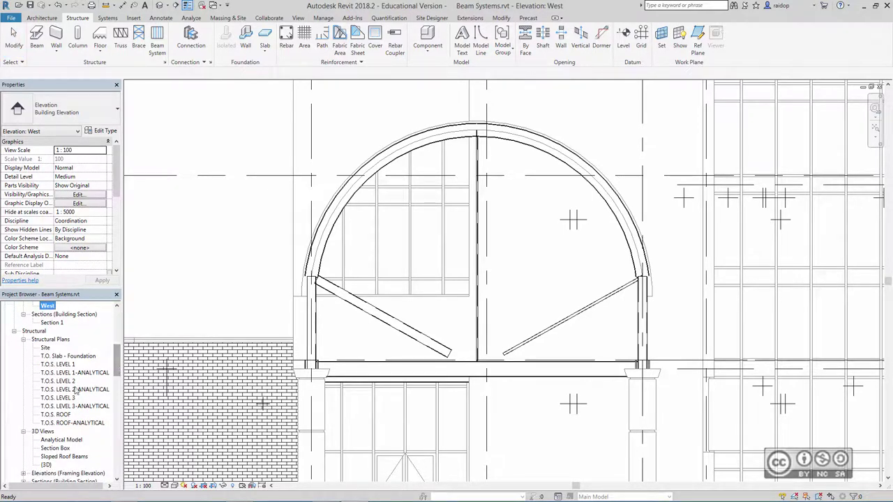
double_click(57, 382)
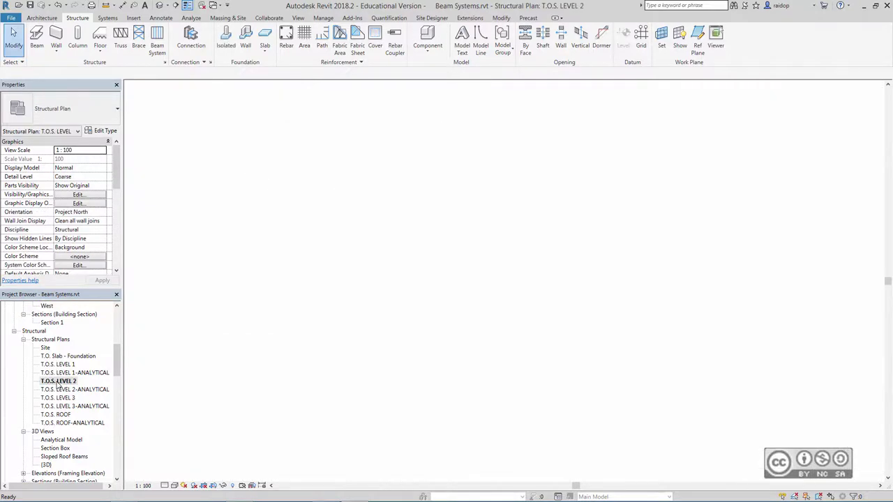
scroll(482, 283, "up", 5)
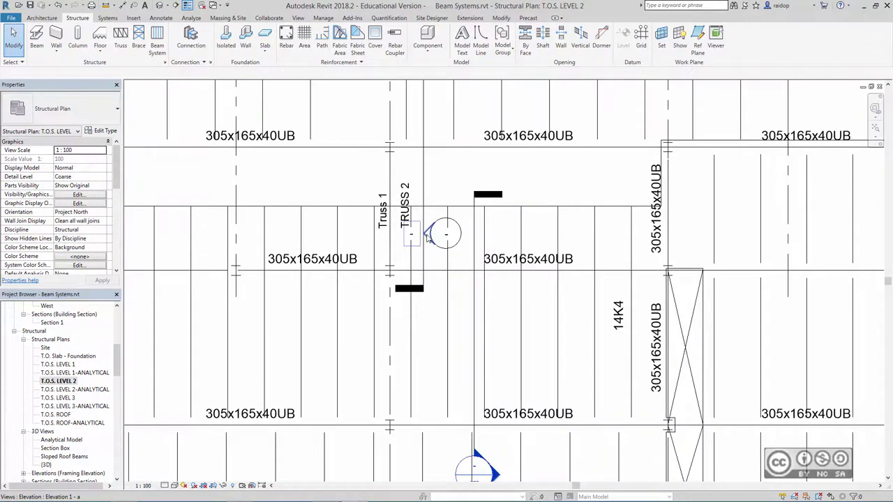
double_click(428, 236)
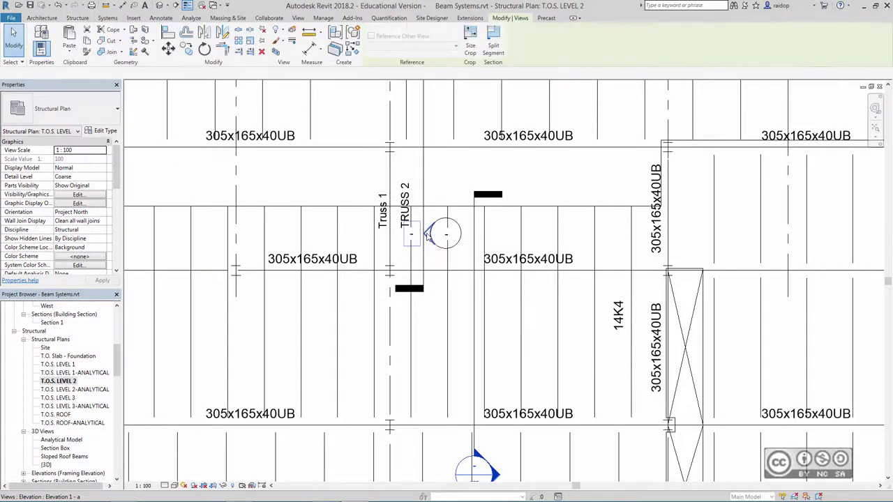
scroll(475, 279, "up", 3)
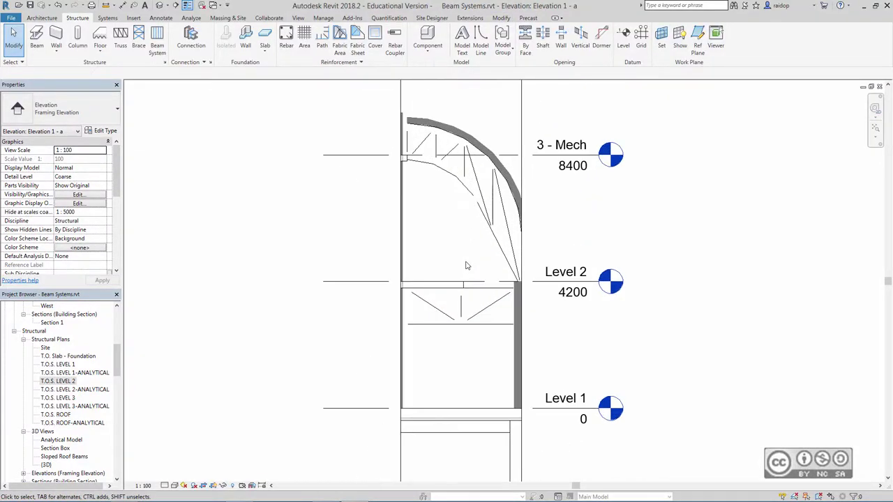
scroll(480, 303, "up", 2)
scroll(468, 306, "up", 2)
scroll(432, 286, "down", 2)
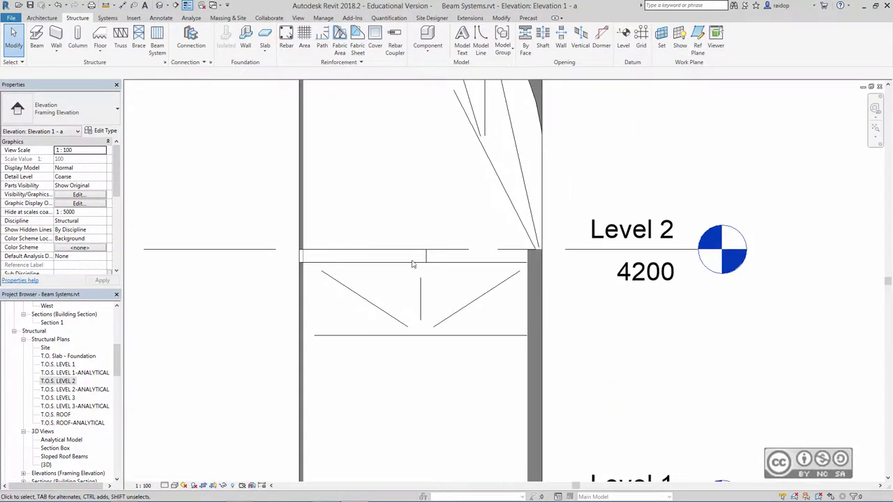
middle_click_drag(385, 255, 451, 157)
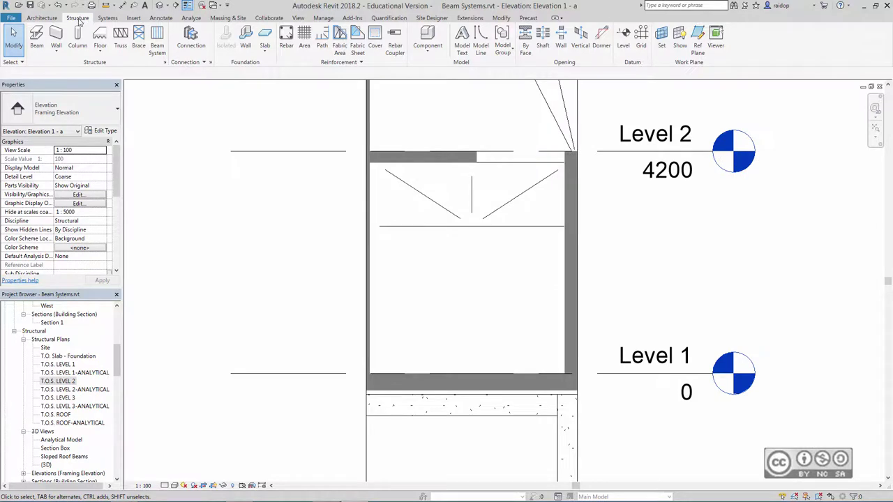
Create an in-place Structural Stiffeners family named 'Gusset Round'
left_click(427, 40)
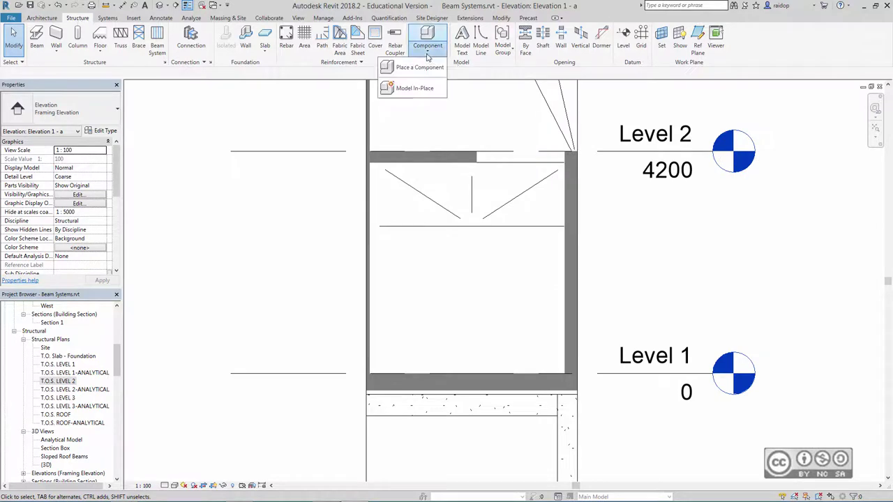
left_click(418, 91)
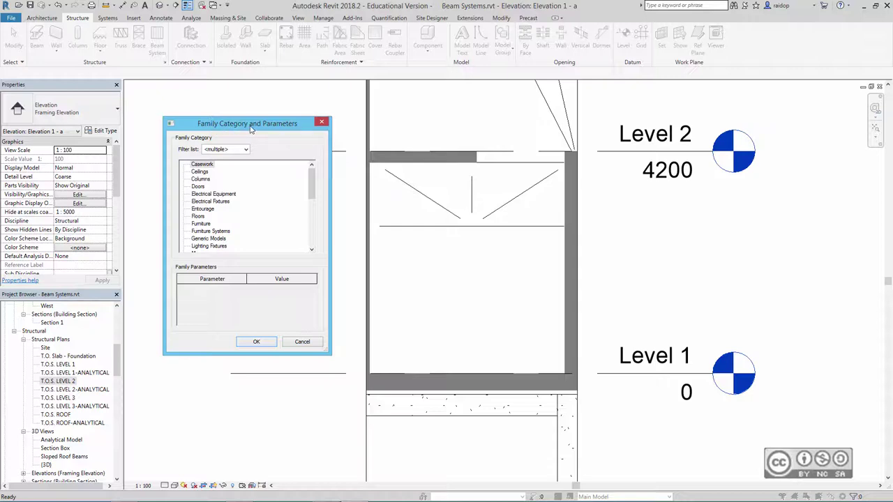
scroll(209, 203, "down", 2)
scroll(213, 216, "down", 2)
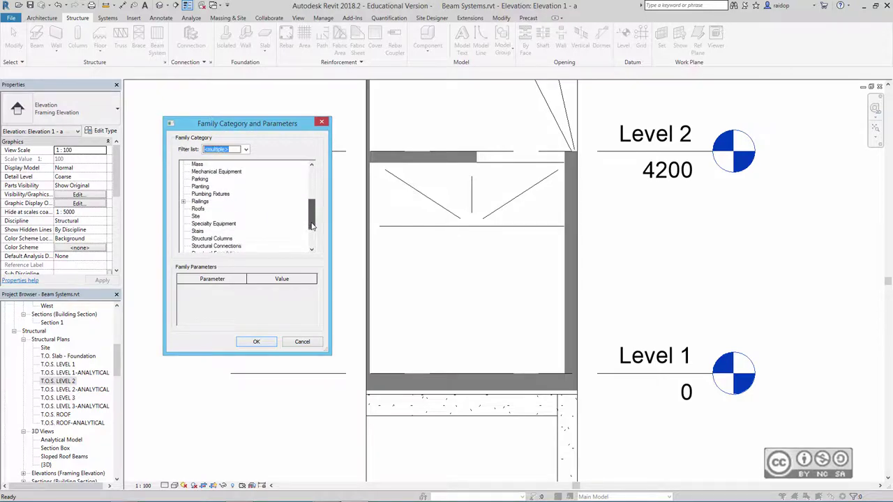
scroll(217, 232, "down", 2)
left_click(225, 224)
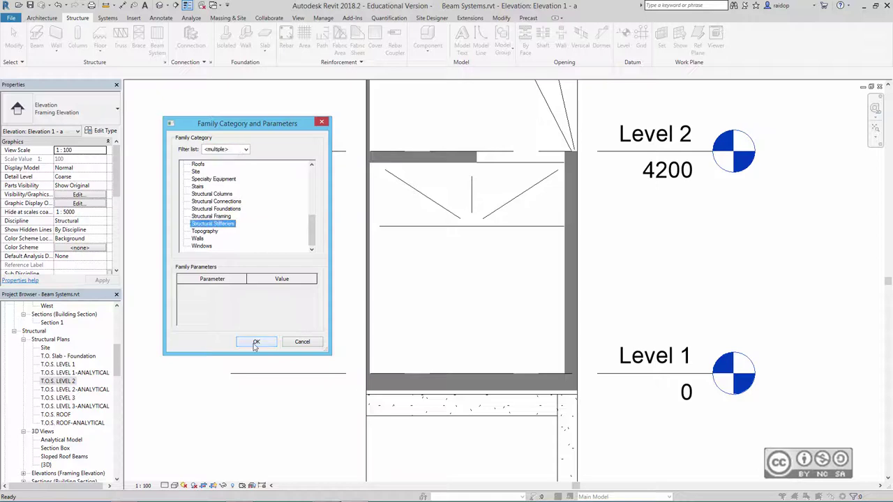
left_click(255, 341)
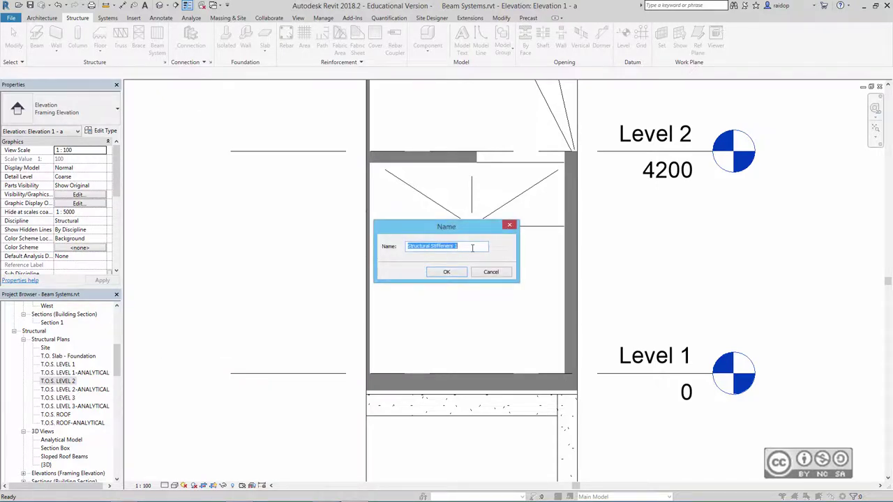
type("Gusset Round")
left_click(452, 272)
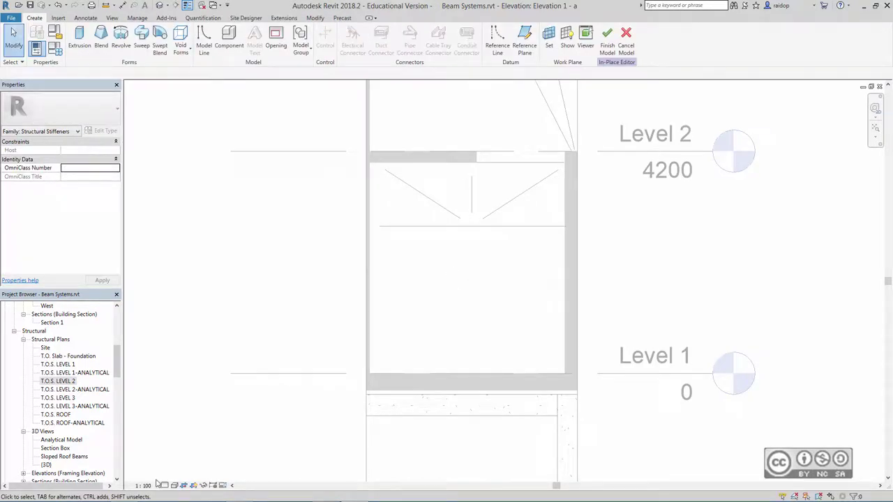
Set the view detail level to Fine and start an extrusion
left_click(164, 486)
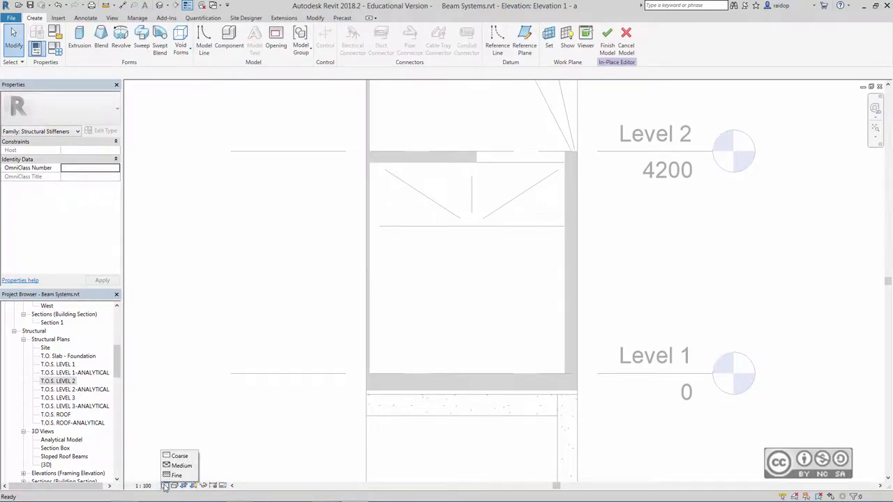
left_click(174, 475)
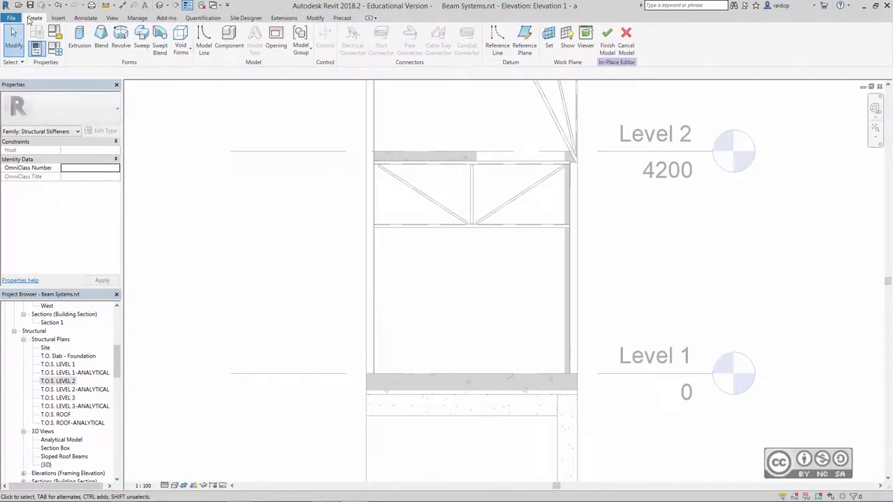
left_click(79, 38)
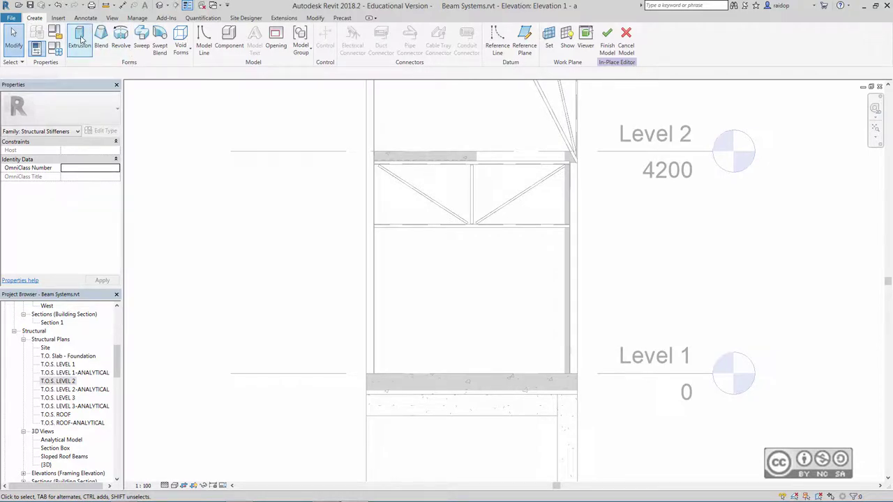
Sketch a 500-long line from the post's bottom midpoint
scroll(474, 226, "up", 2)
scroll(475, 225, "up", 3)
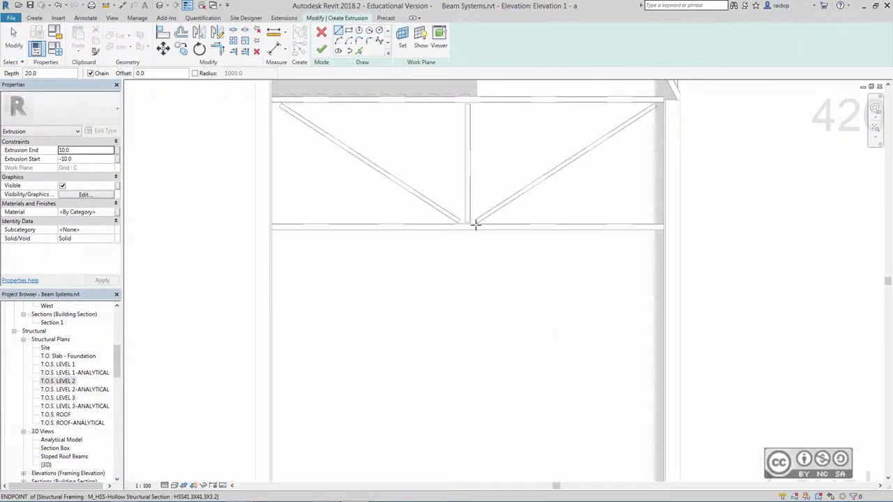
scroll(447, 195, "up", 2)
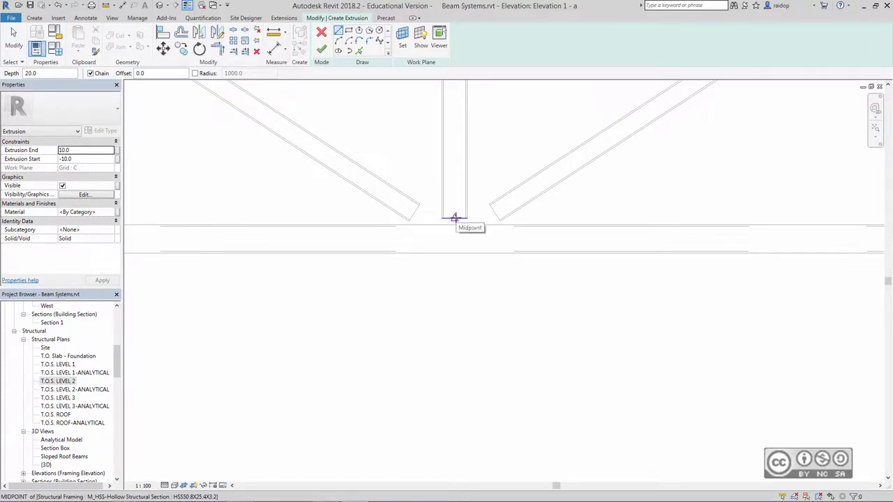
left_click(454, 218)
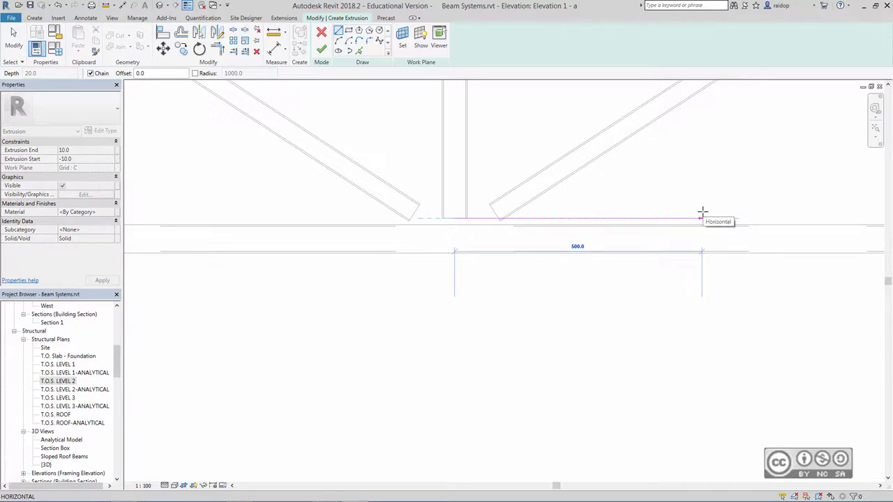
type("500")
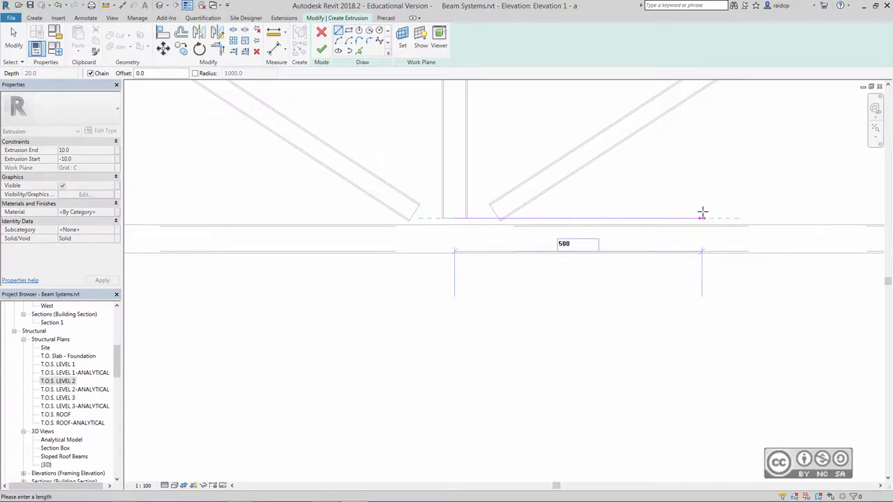
key("Return")
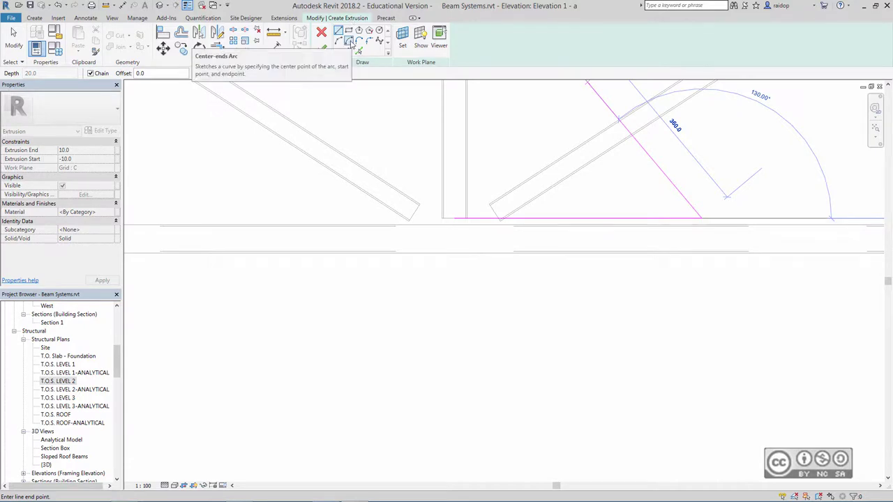
Draw a 180° centre-ends arc of radius 500 centred at the post base
left_click(350, 41)
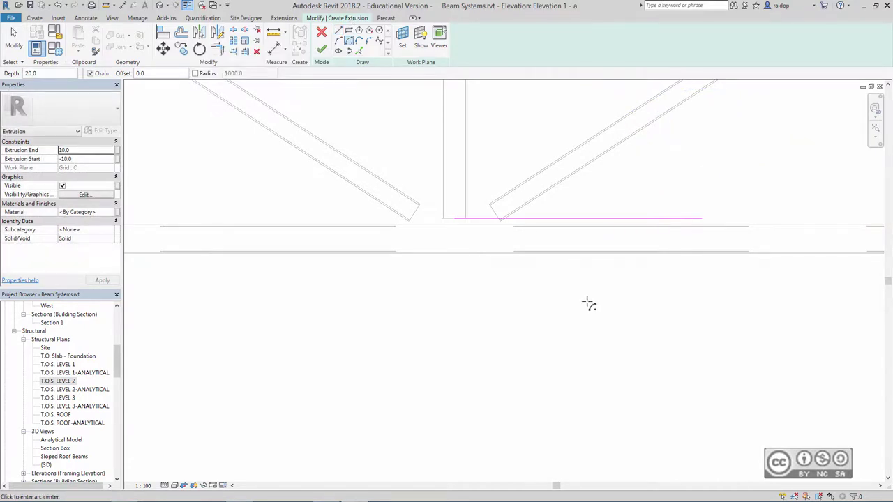
left_click(455, 219)
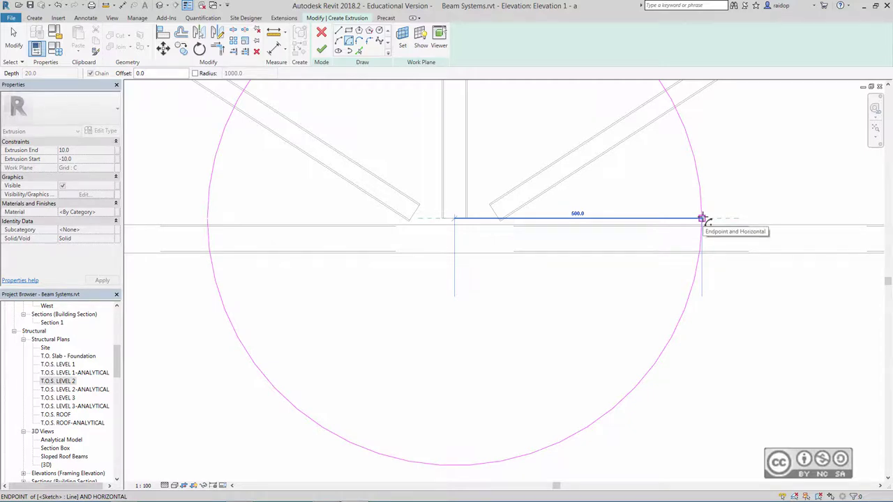
left_click(702, 219)
scroll(635, 307, "down", 2)
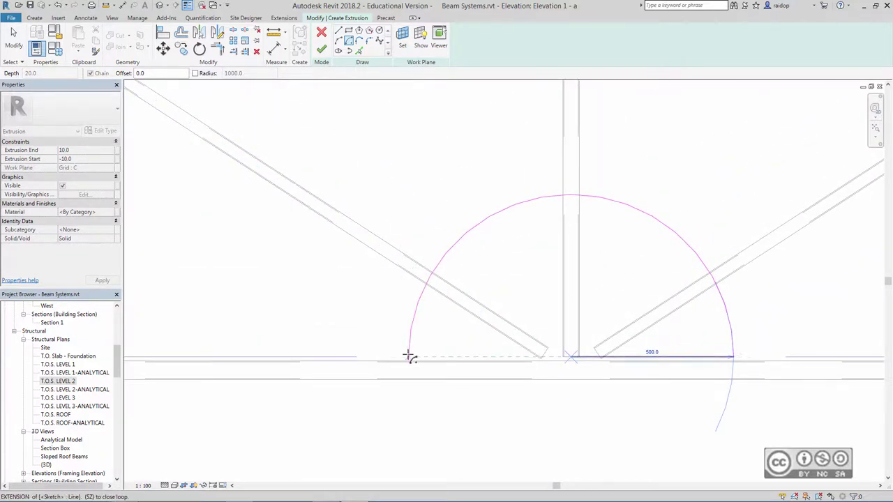
left_click(409, 357)
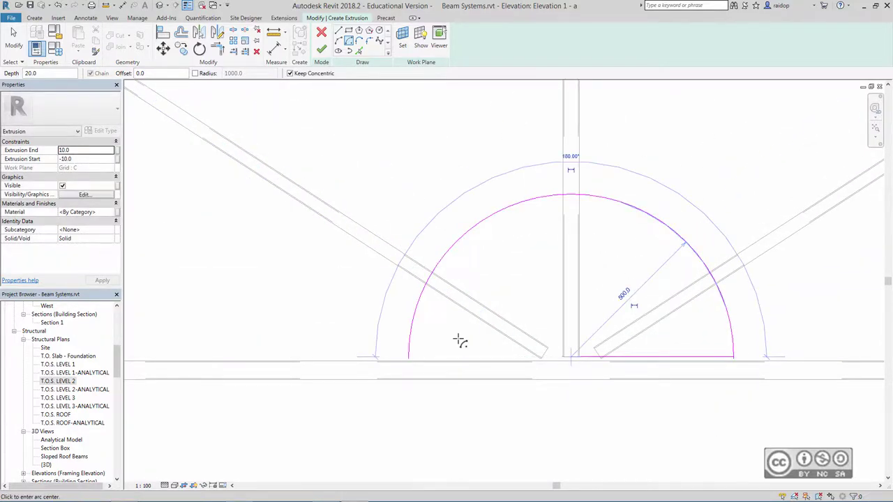
key("Escape")
key("Escape")
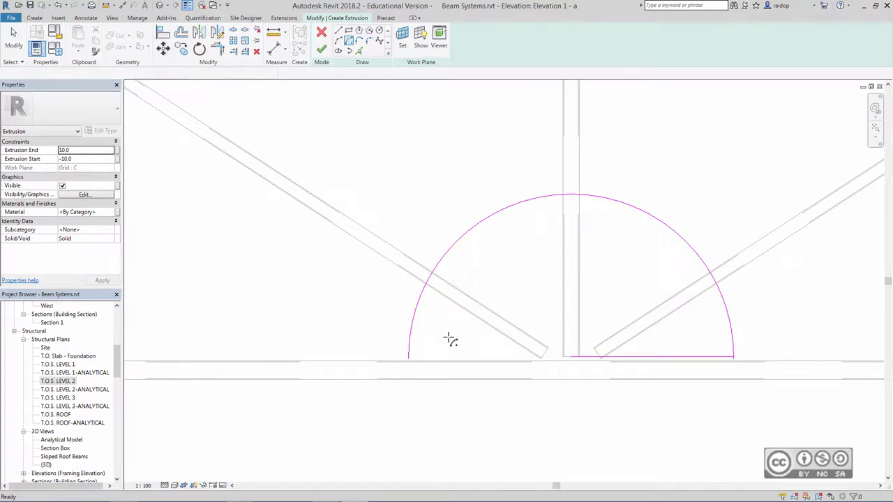
Extend the base line to the arc's left end and move it onto the arc base
left_click(574, 357)
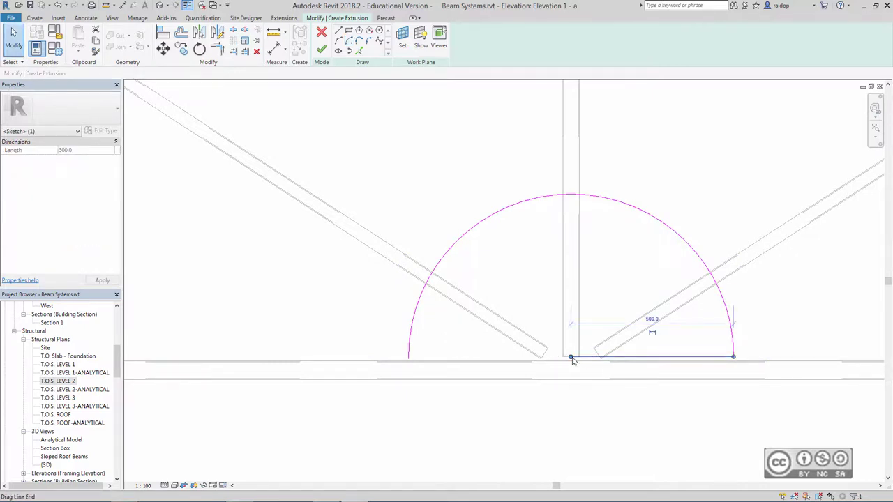
left_click_drag(572, 357, 409, 358)
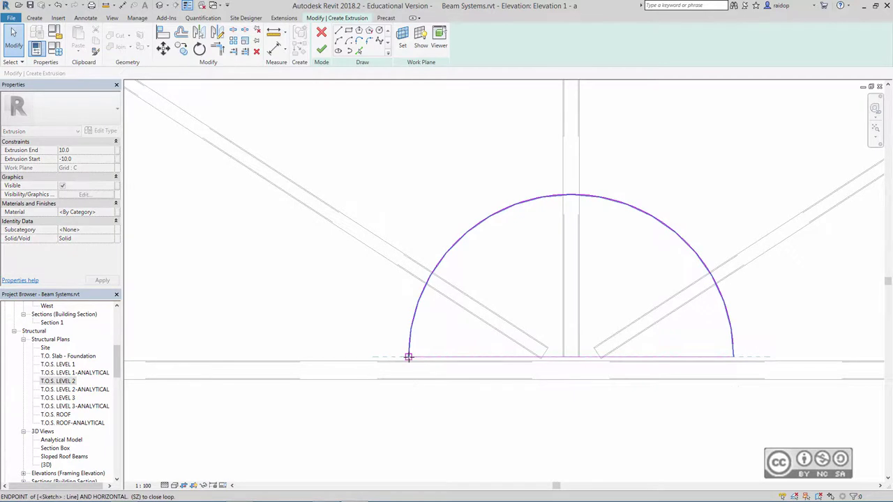
scroll(590, 337, "up", 2)
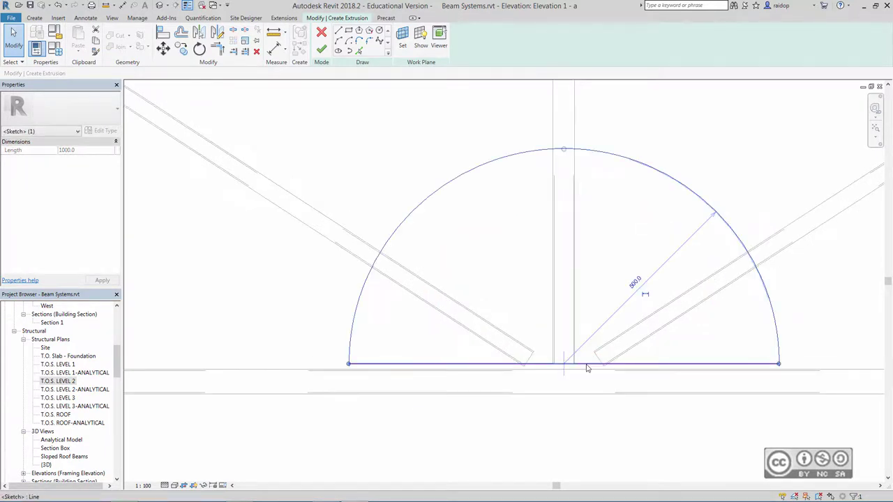
left_click(163, 47)
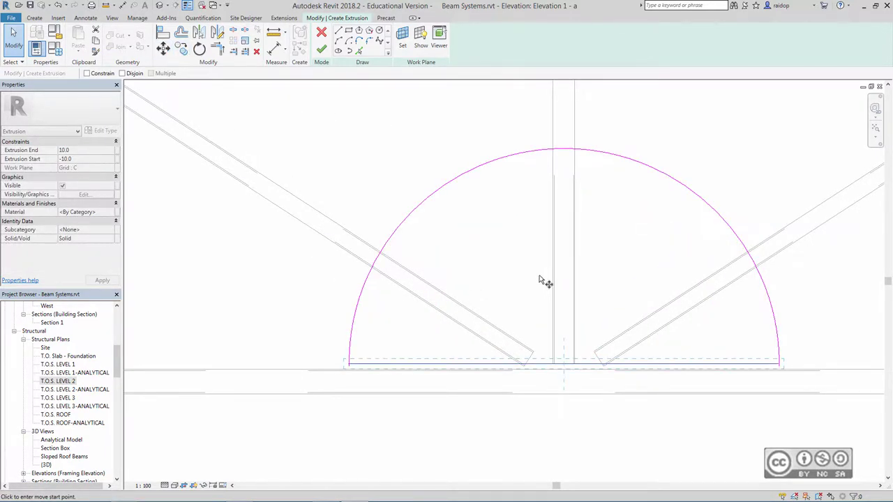
left_click(347, 370)
scroll(451, 251, "down", 2)
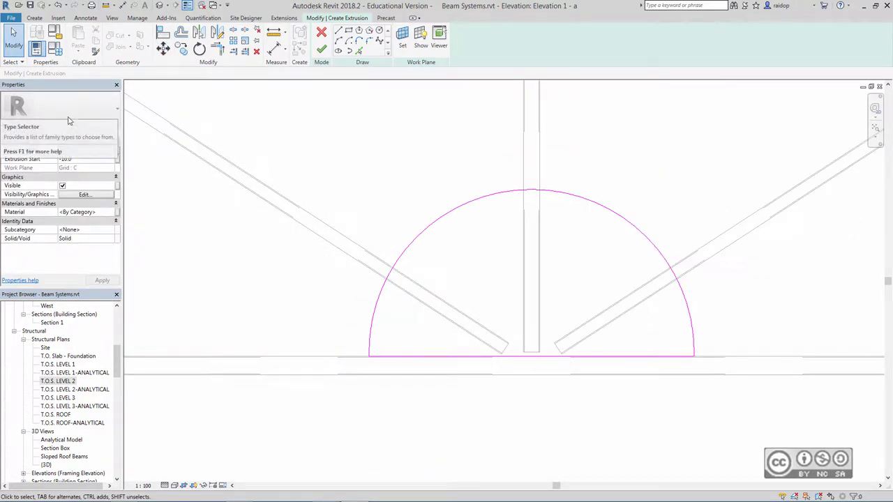
left_click(64, 151)
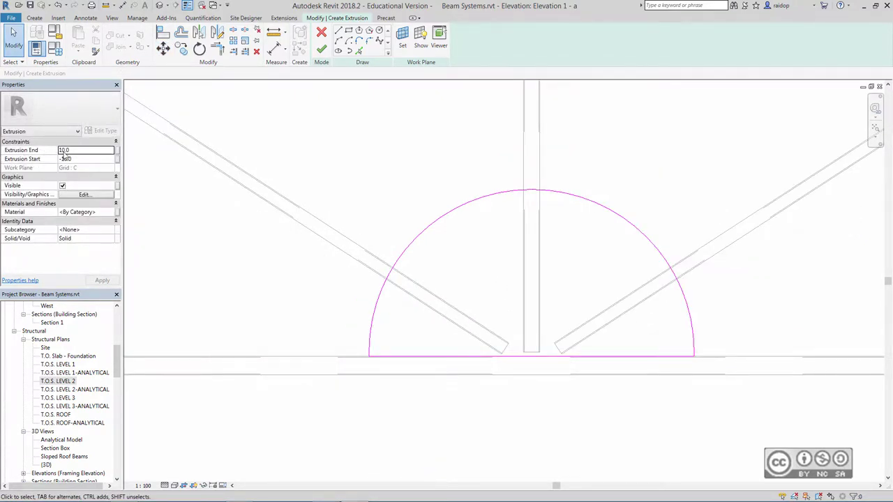
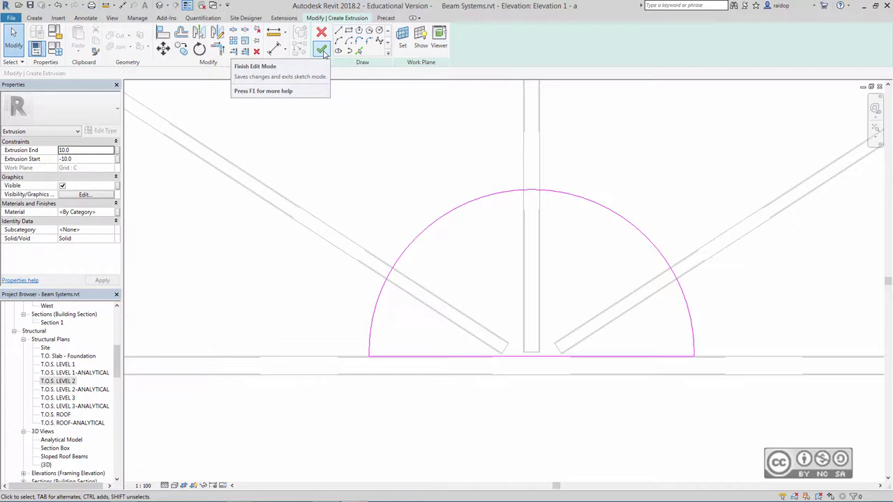
Finish the semicircle sketch as a solid extrusion and drag its top down into a flatter arc
left_click(322, 52)
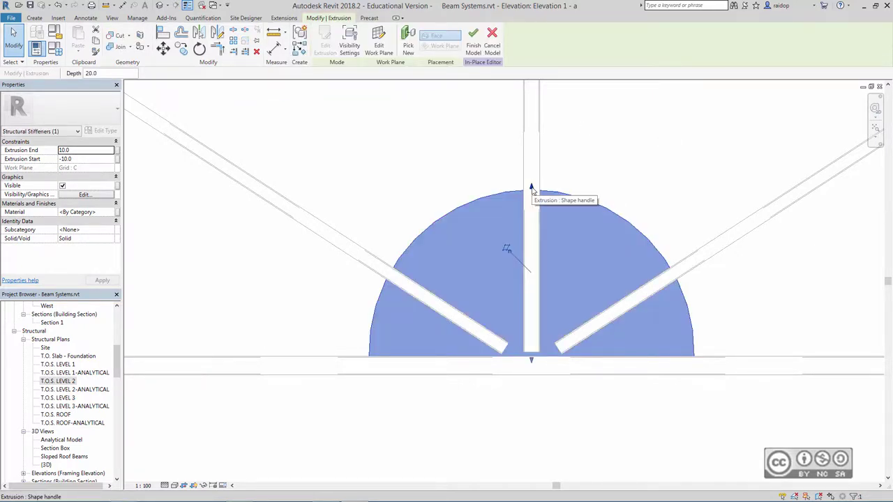
left_click_drag(531, 189, 531, 293)
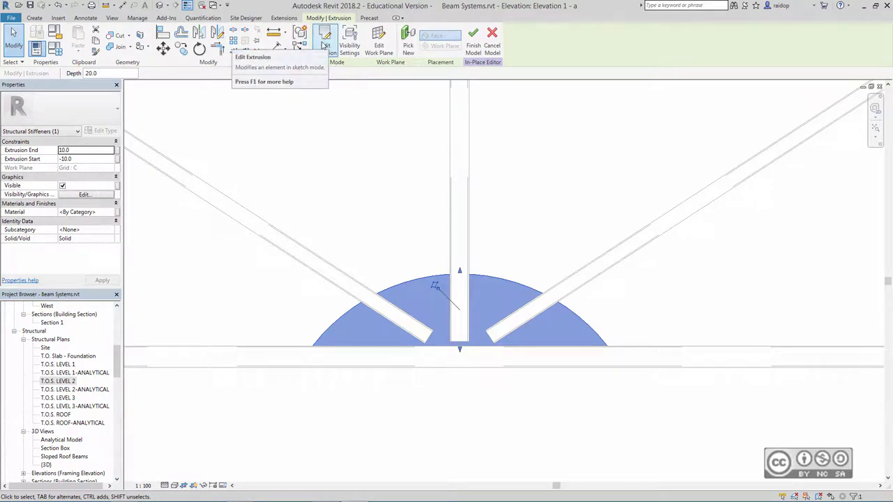
Reopen the extrusion sketch and draw two 405 lines along the beam and column at the right corner
left_click(326, 46)
scroll(389, 273, "down", 3)
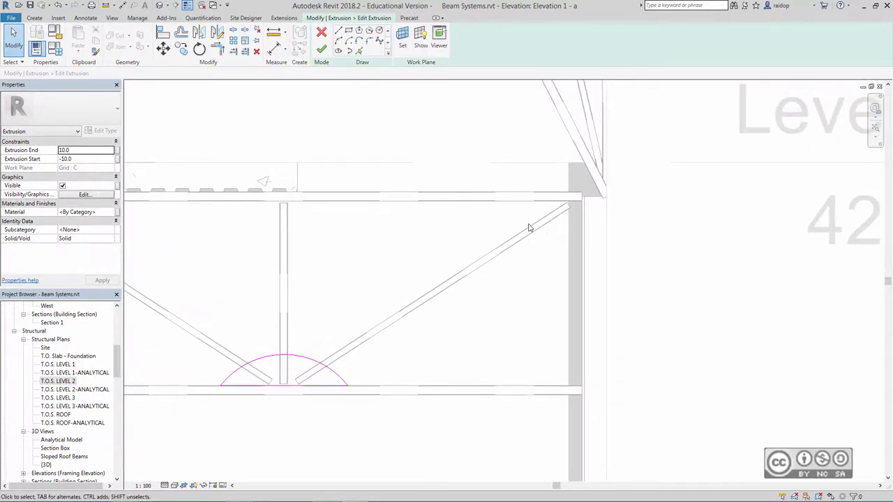
middle_click_drag(529, 228, 686, 235)
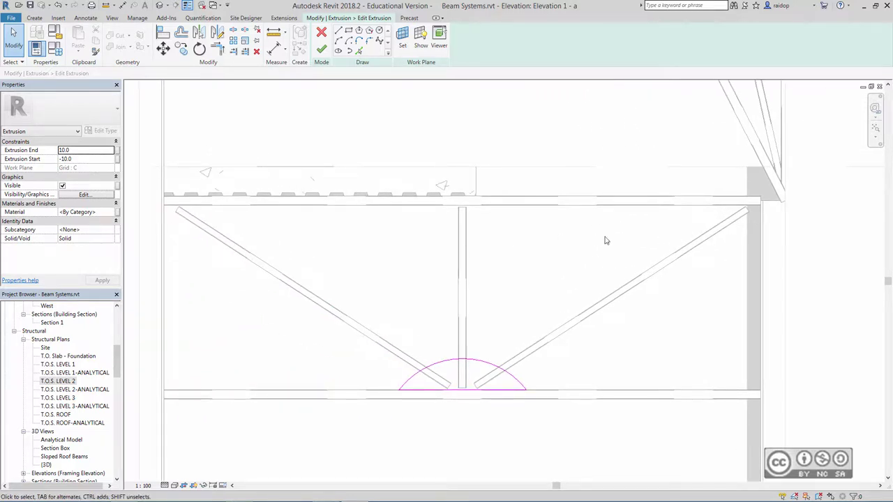
middle_click_drag(606, 241, 391, 265)
scroll(523, 202, "up", 2)
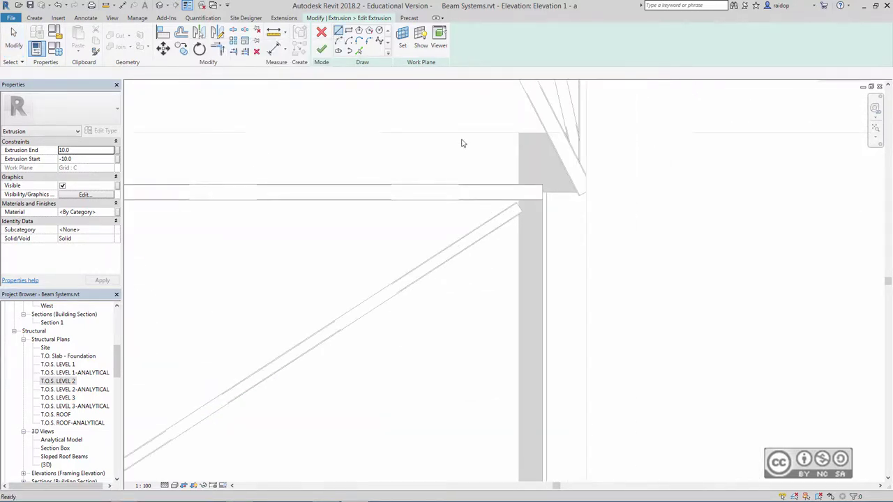
left_click(543, 200)
type("4")
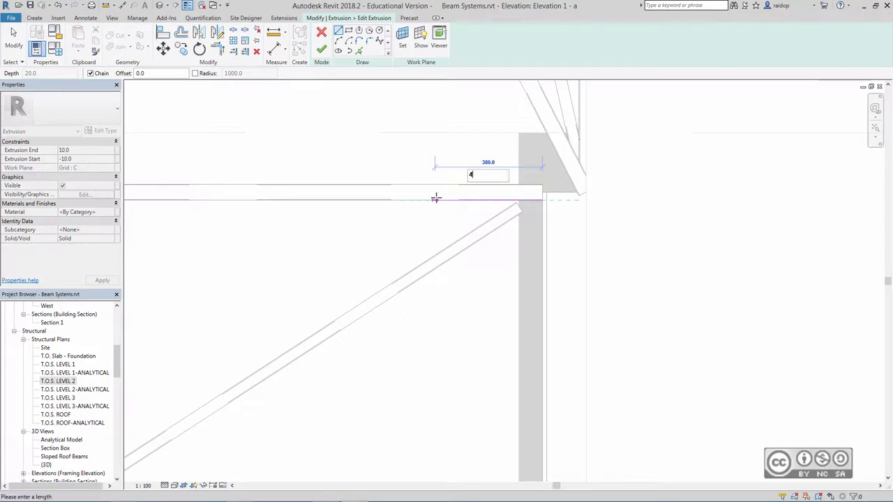
type("05")
key("Return")
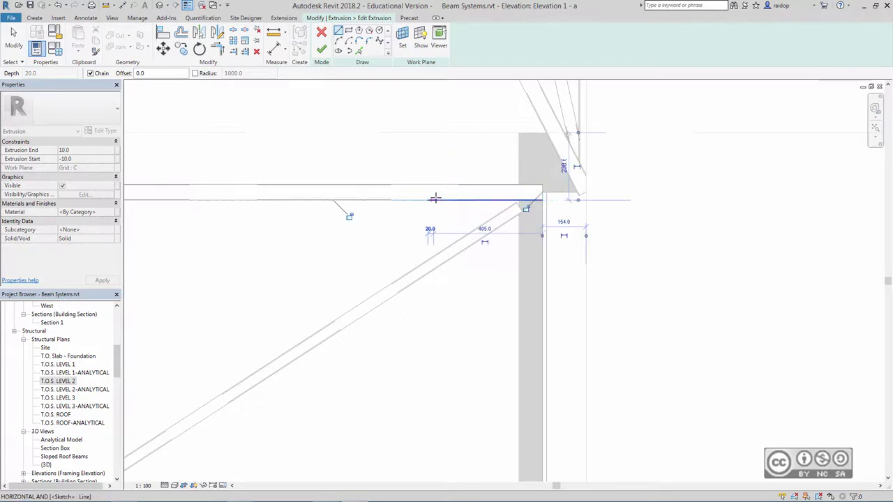
left_click(543, 199)
type("405")
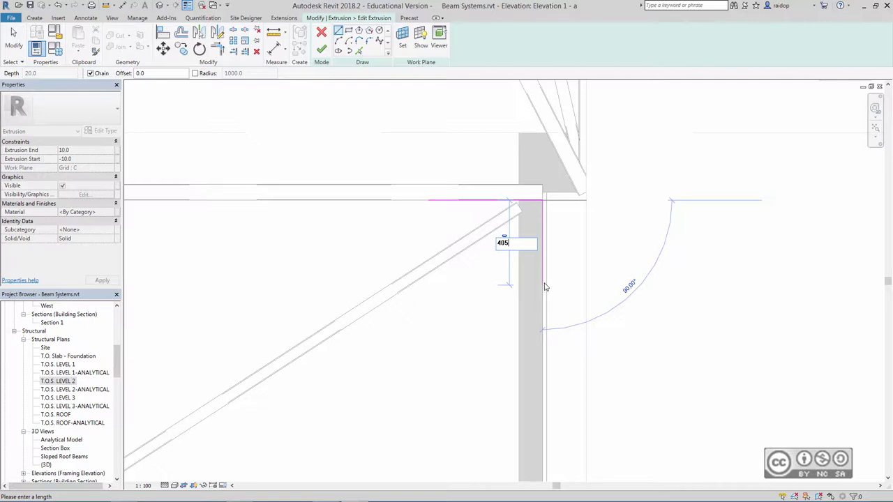
key("Return")
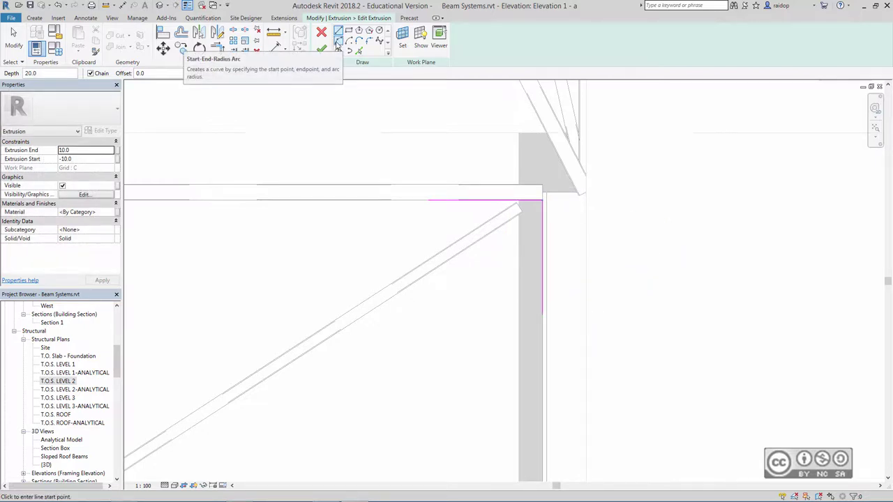
Close the corner with a Start-End-Radius arc and select the new quarter-round profile
left_click(339, 44)
left_click(429, 201)
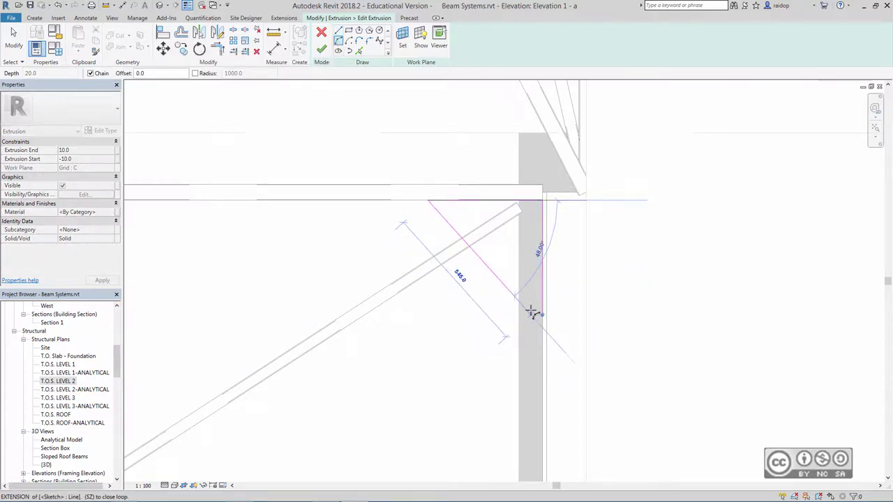
left_click(533, 313)
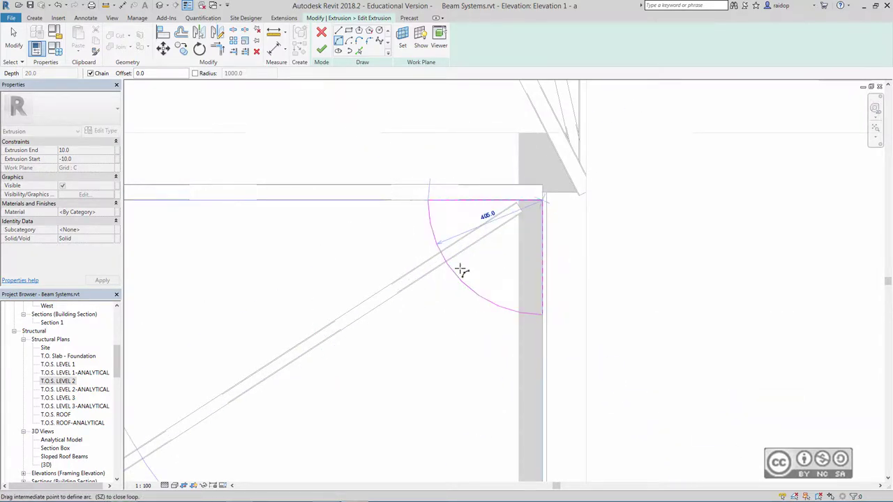
left_click(462, 270)
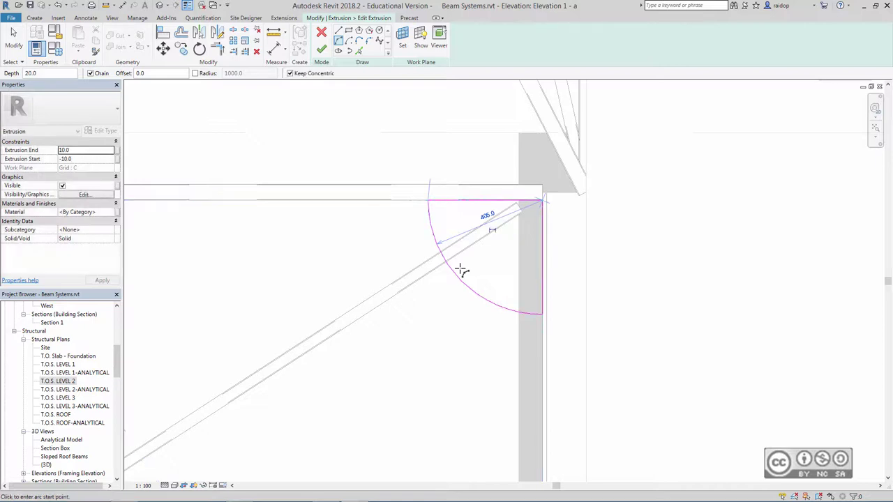
scroll(458, 269, "down", 2)
key("Escape")
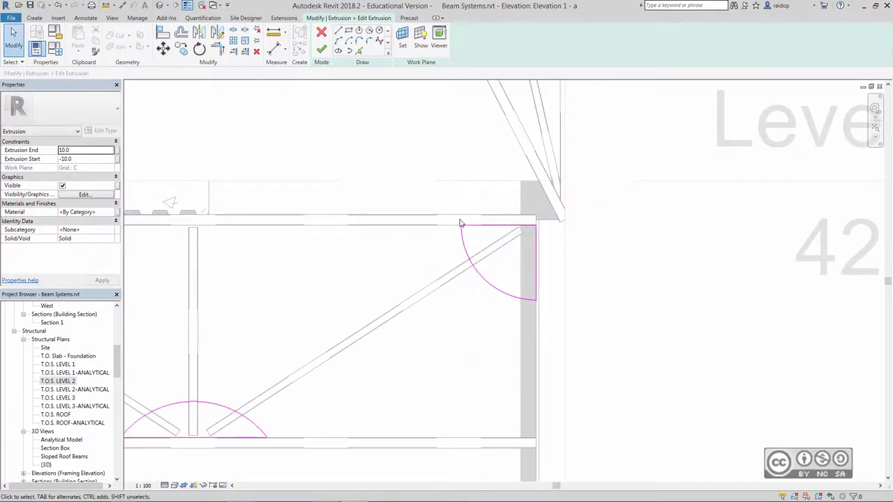
left_click_drag(443, 201, 550, 328)
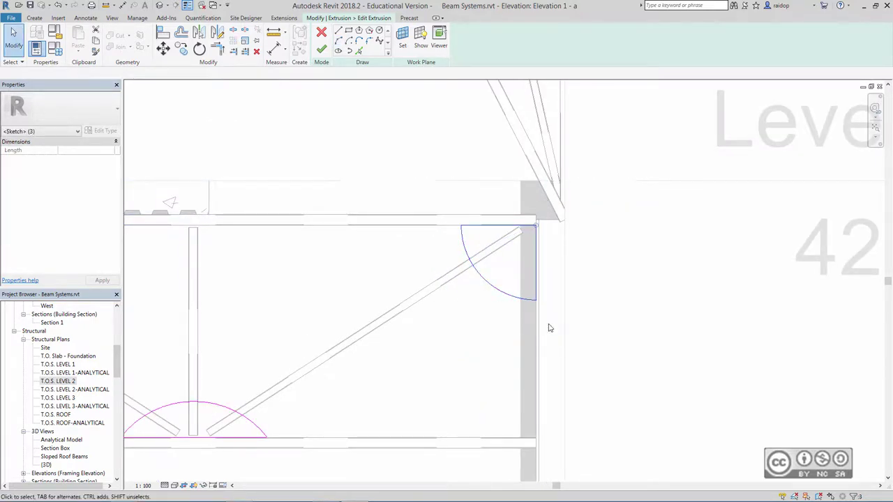
middle_click_drag(316, 272, 577, 253)
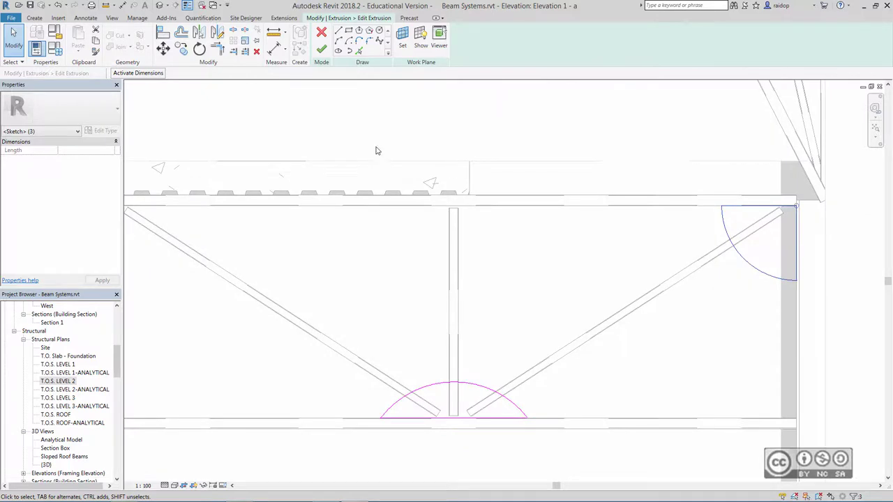
Mirror the quarter-round profile to the left corner about an axis along the vertical member
left_click(216, 33)
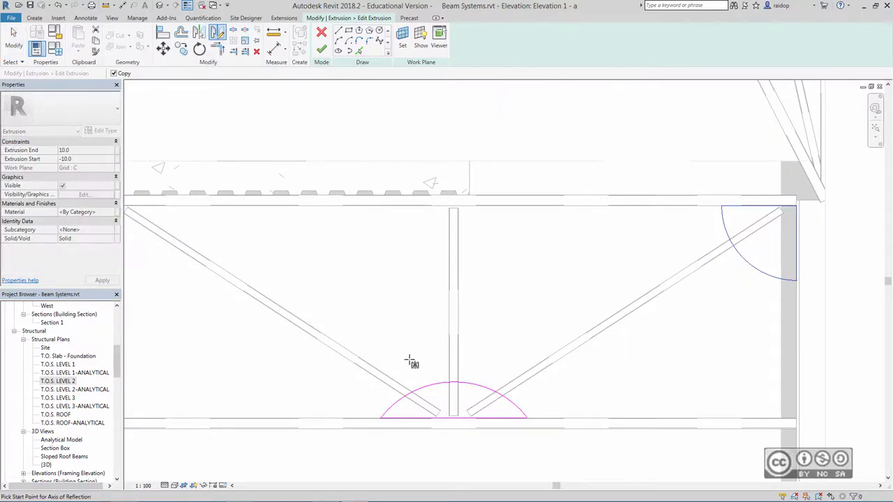
scroll(454, 417, "up", 3)
left_click(453, 417)
scroll(454, 186, "down", 3)
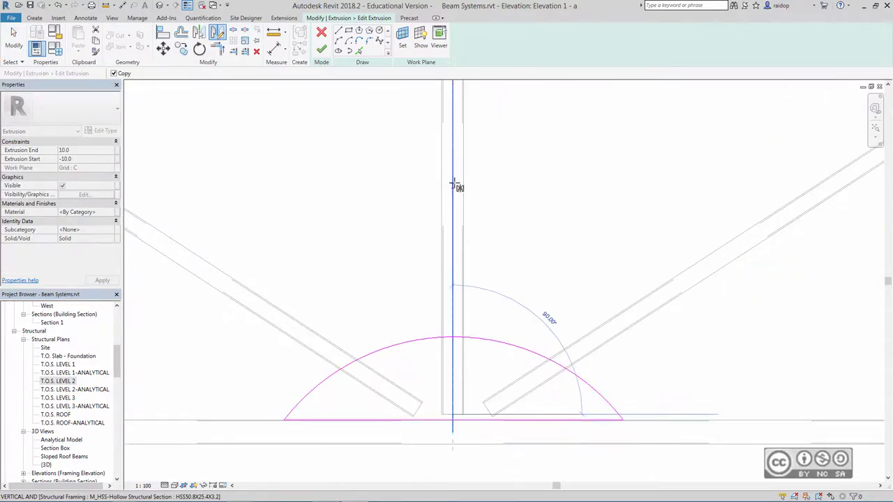
left_click(448, 146)
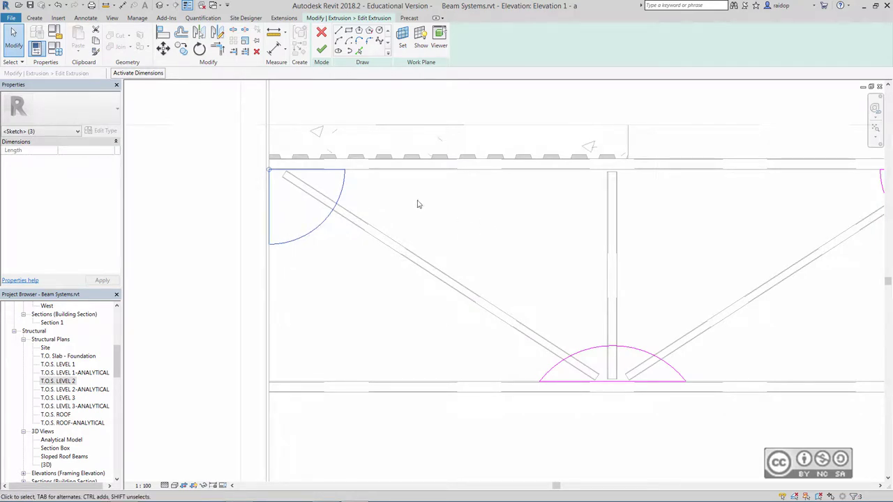
Finish the extrusion edit and complete the in-place stiffener model
left_click(445, 219)
middle_click_drag(445, 219, 343, 226)
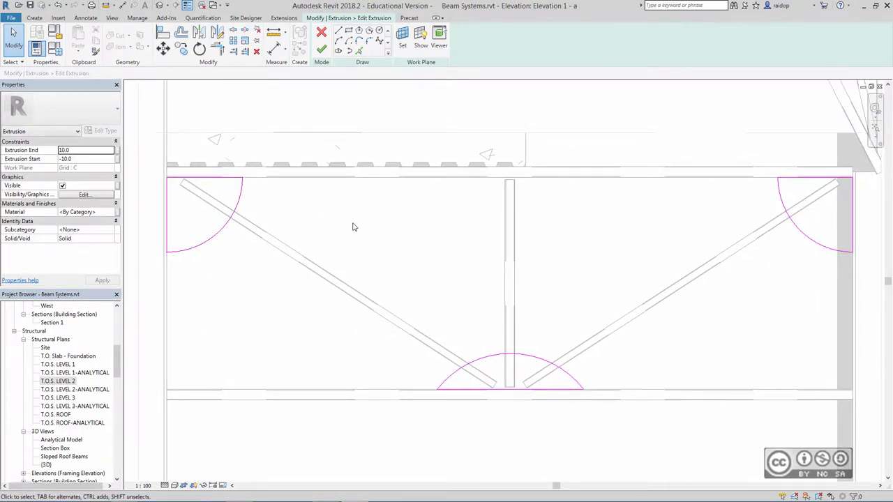
scroll(363, 255, "down", 3)
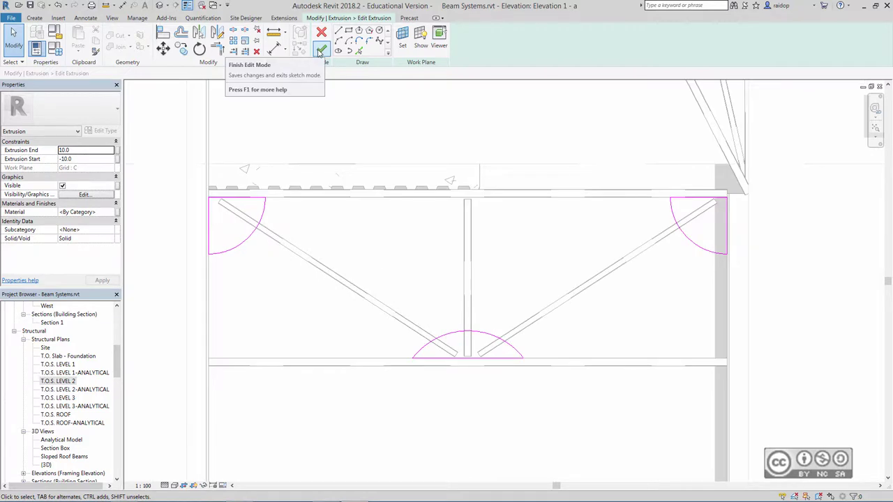
left_click(320, 52)
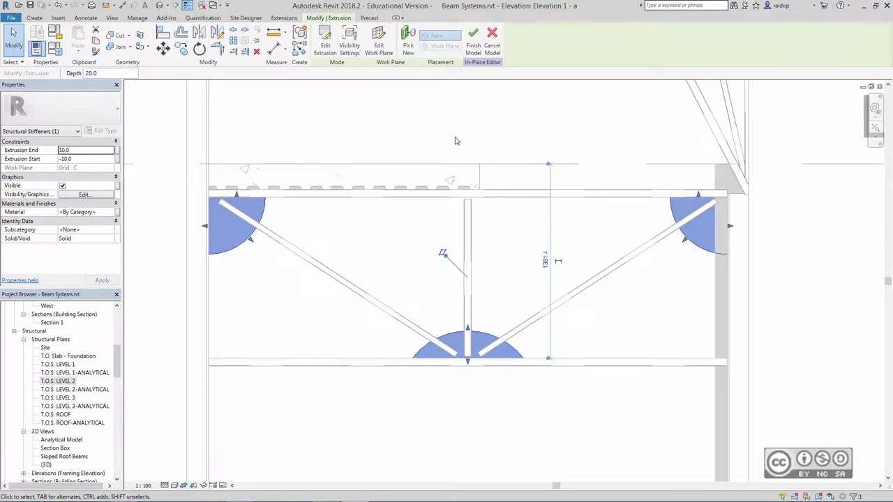
left_click(473, 41)
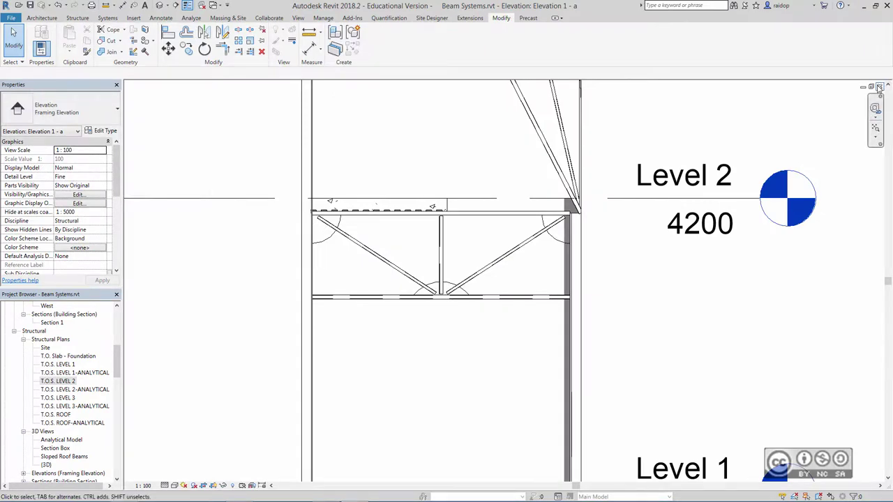
Open the T.O.S. LEVEL 2 structural plan and frame grids 6 to 3.1
left_click(880, 87)
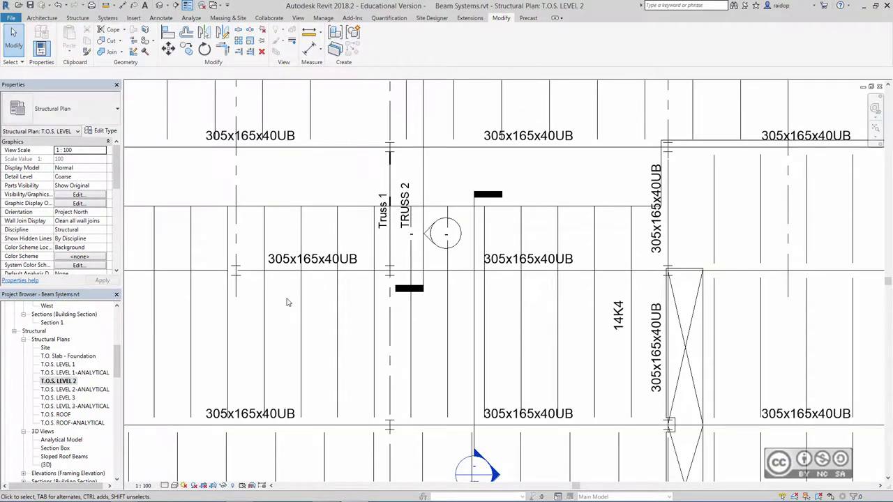
scroll(286, 302, "down", 2)
scroll(286, 302, "down", 1)
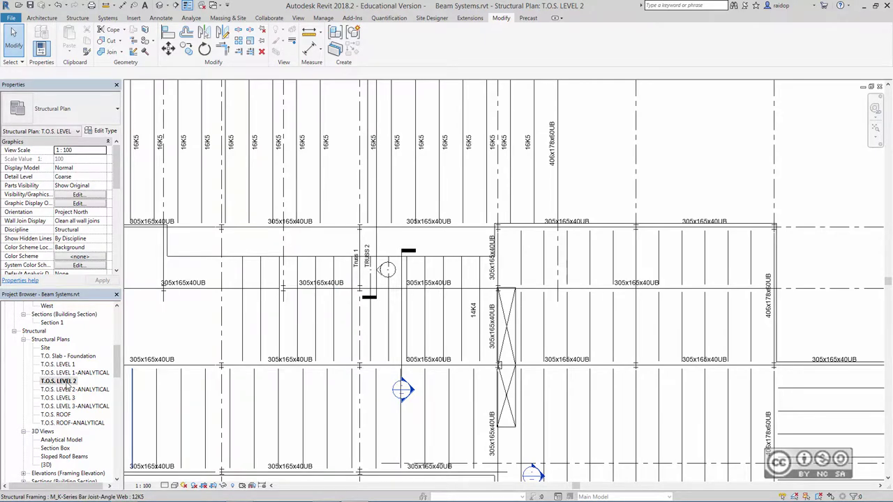
middle_click_drag(397, 297, 402, 195)
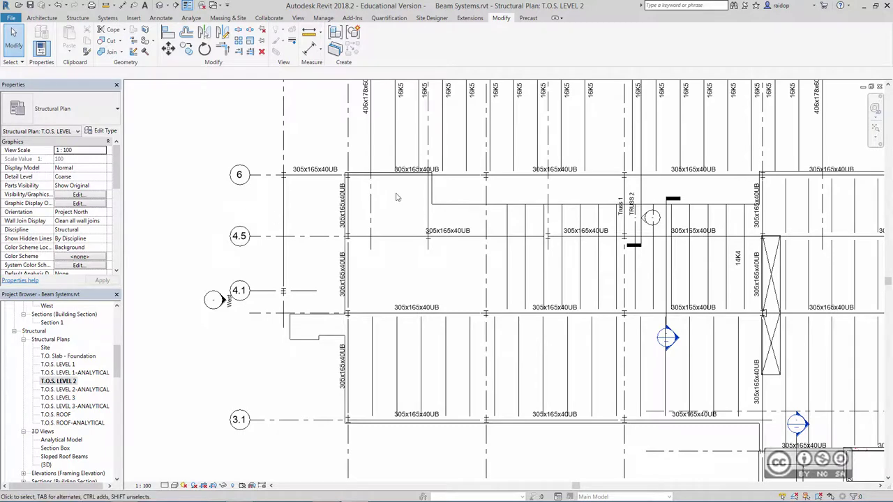
left_click(323, 18)
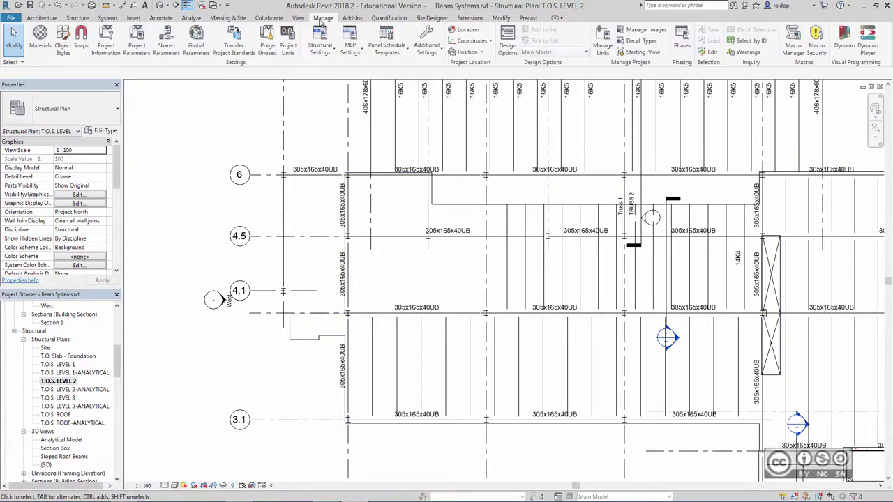
Create a new option set with two options and rename Option 1 to Diagonal
left_click(508, 43)
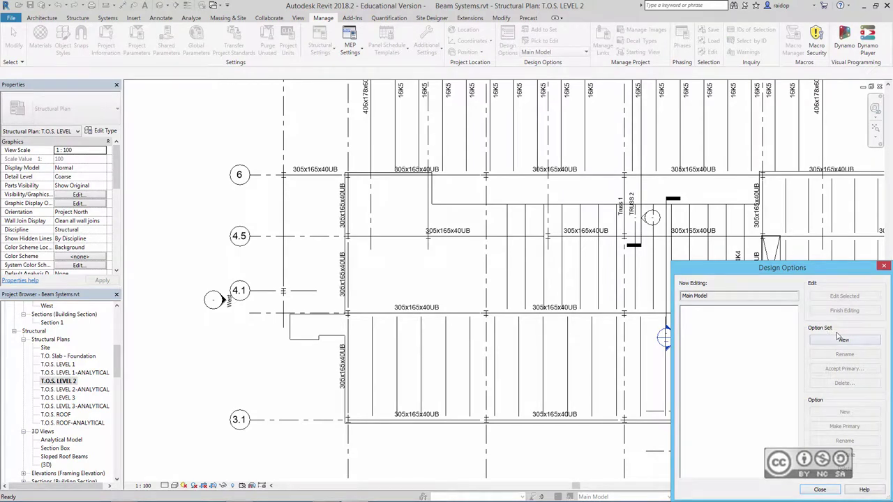
left_click(846, 341)
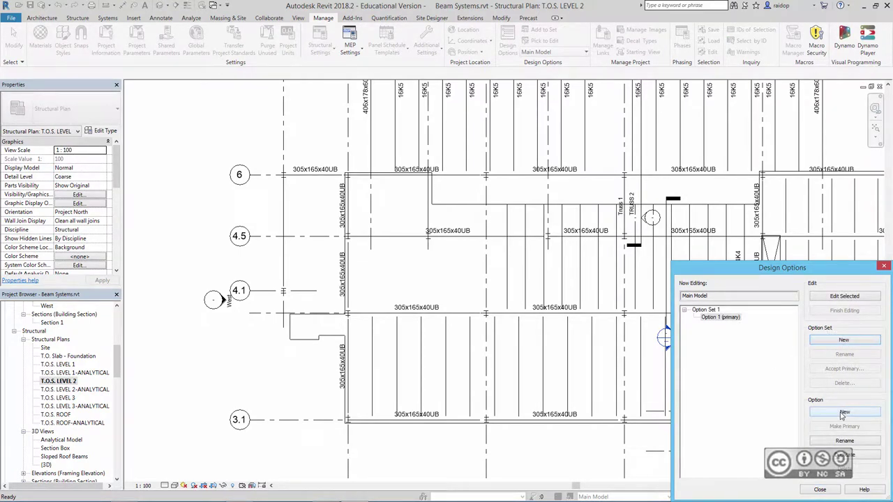
left_click(843, 414)
left_click(726, 318)
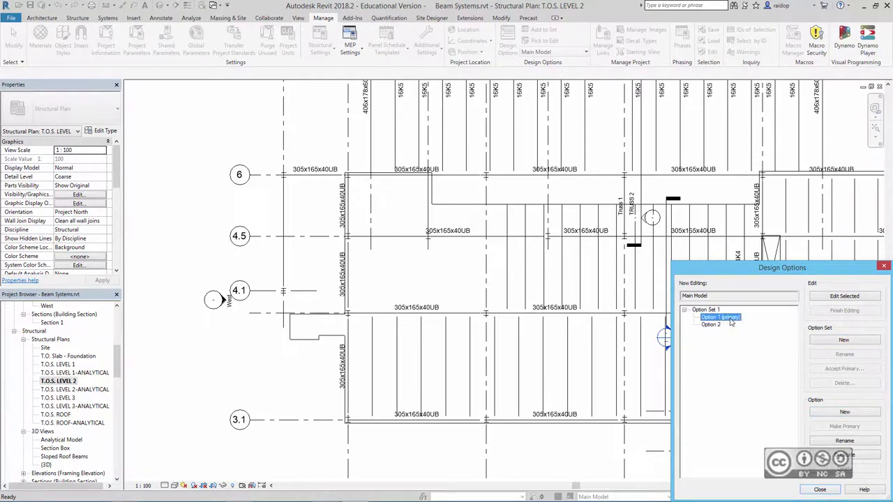
left_click(845, 441)
type("Diagonal")
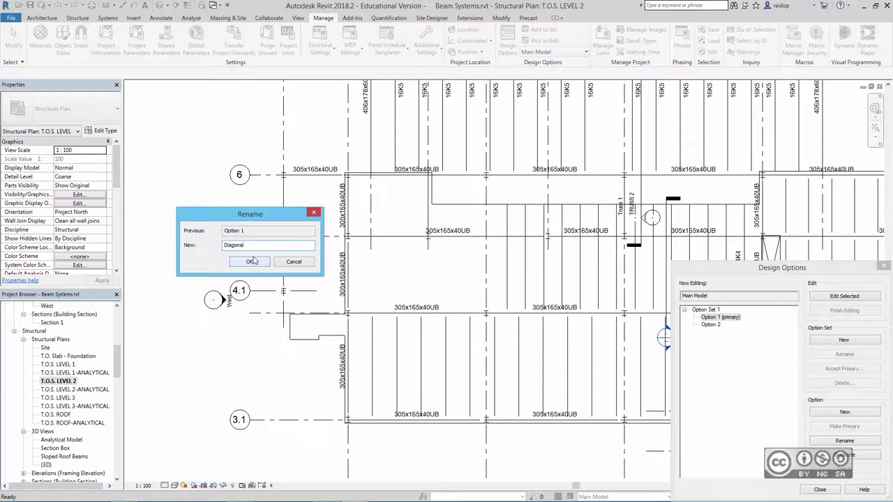
left_click(252, 261)
Rename Option 2 to Transverse and start editing the Diagonal option
left_click(711, 324)
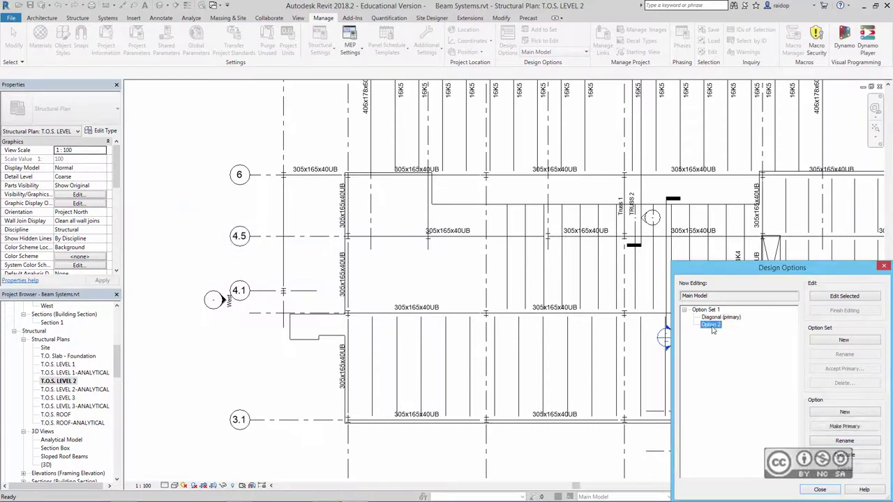
left_click(845, 442)
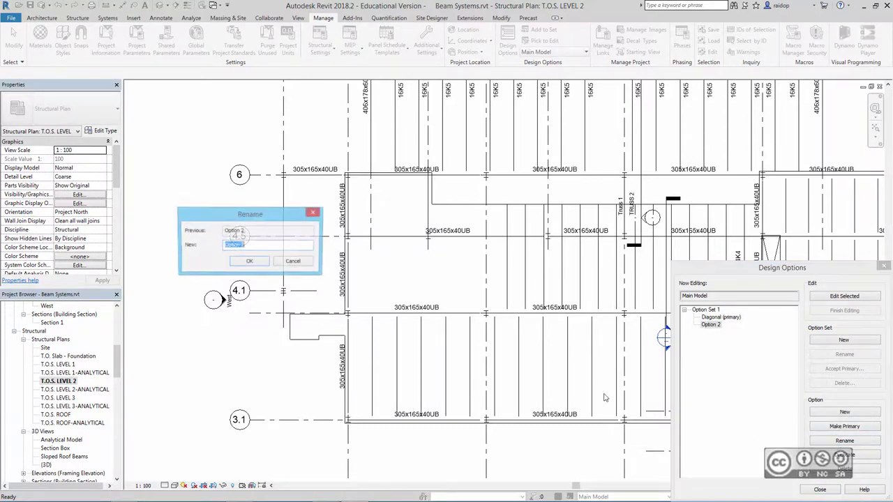
type("Transverse")
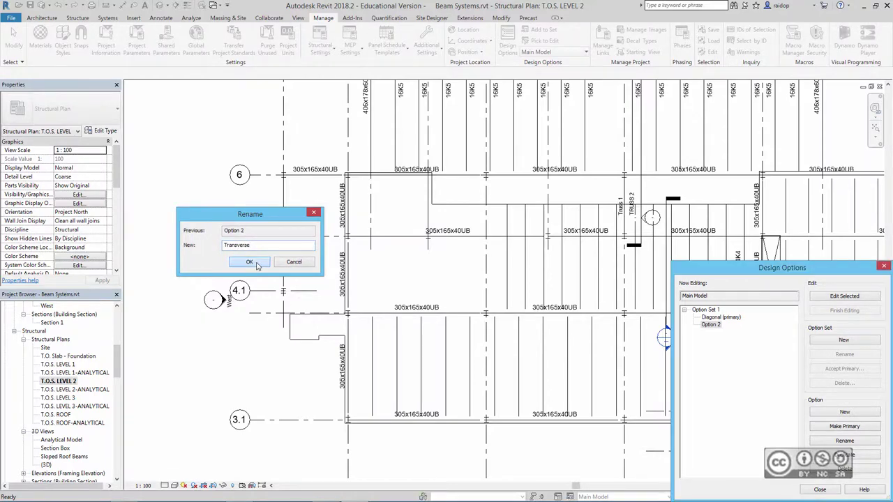
left_click(249, 262)
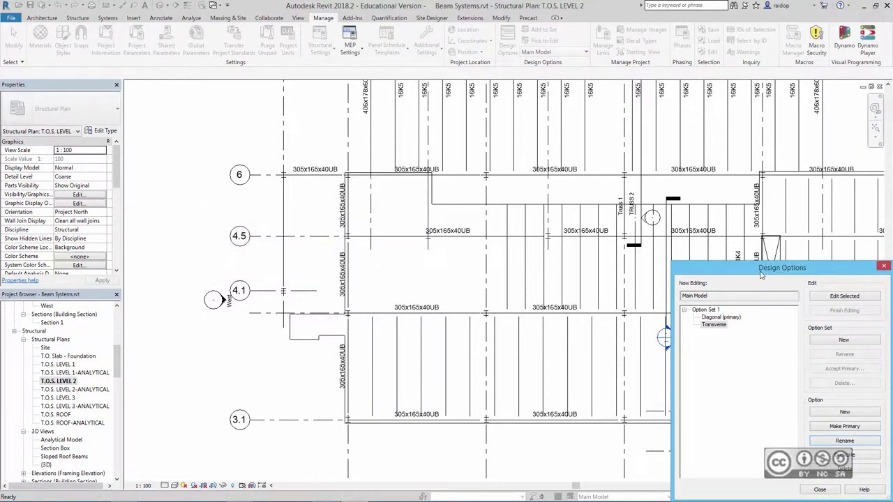
left_click(719, 318)
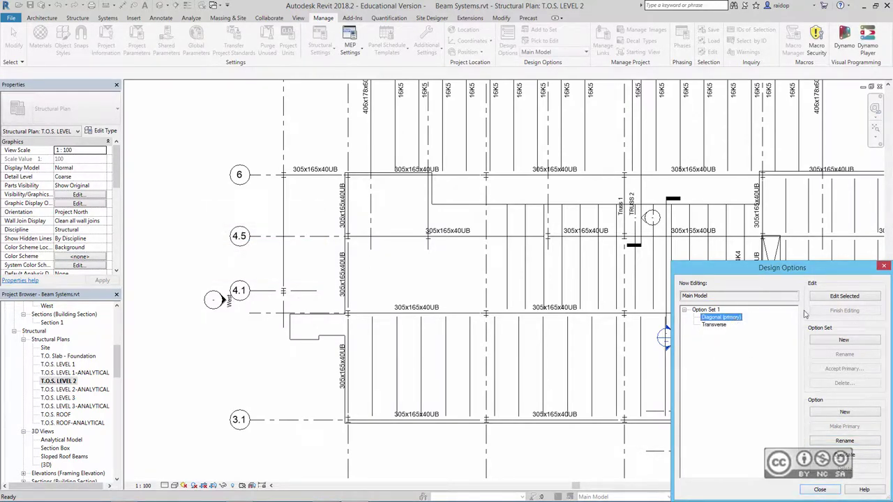
left_click(830, 298)
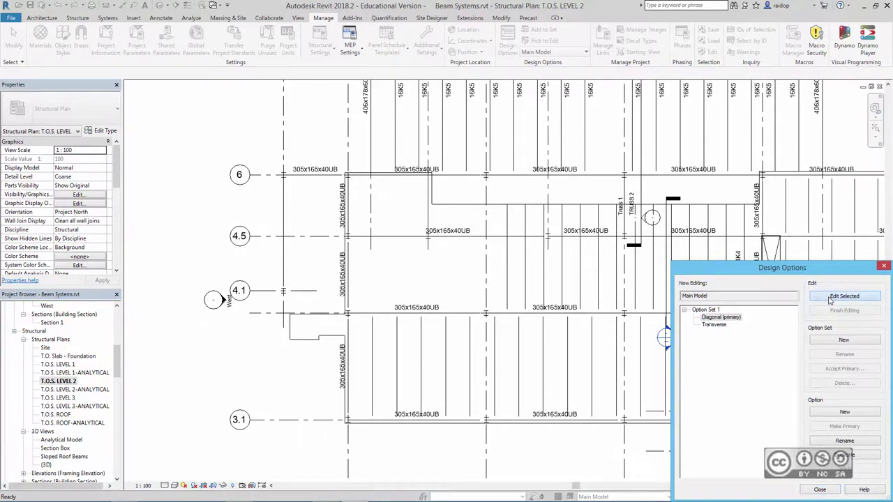
left_click(827, 490)
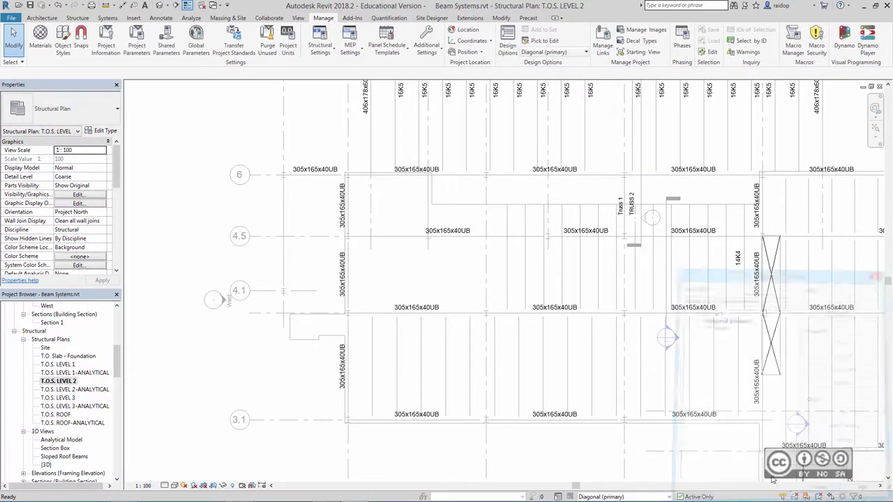
Place a vertical UB-Universal Beam 305x165x40UB between the two horizontal beams
left_click(83, 19)
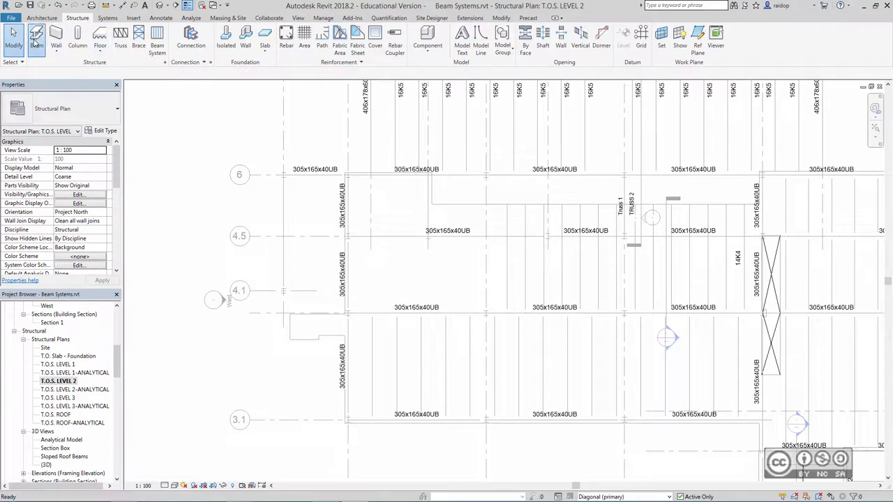
left_click(36, 38)
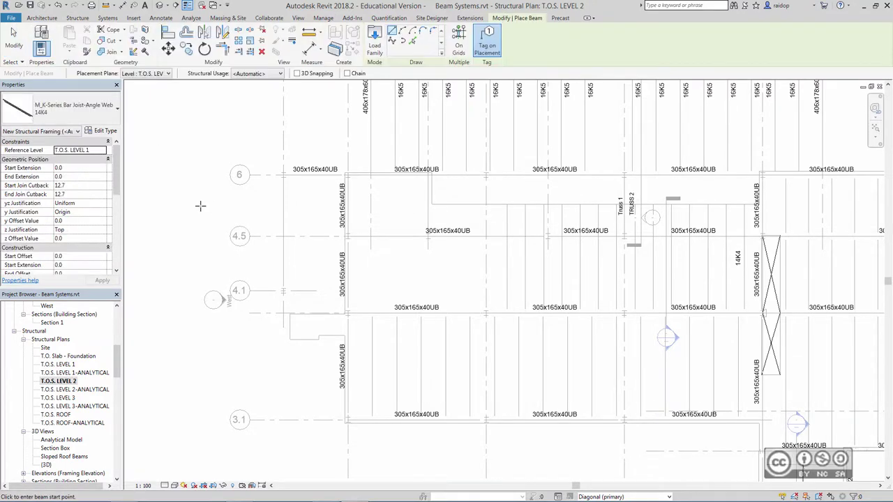
left_click(69, 112)
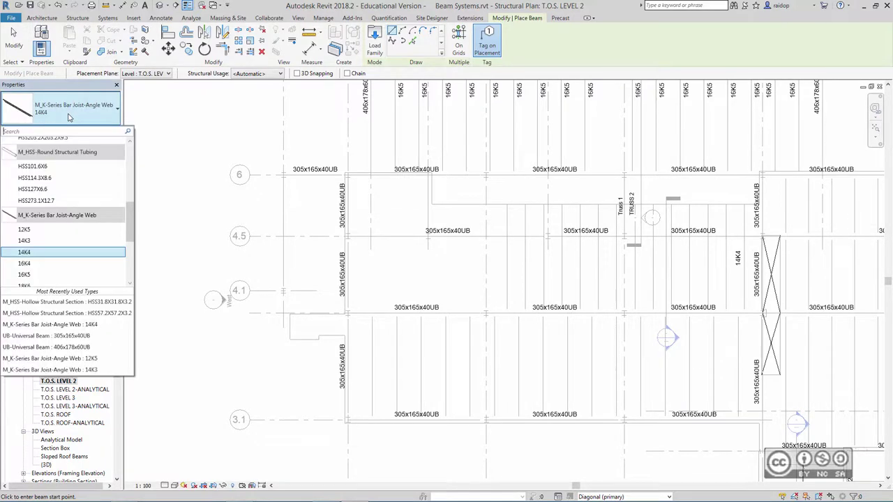
scroll(42, 231, "down", 5)
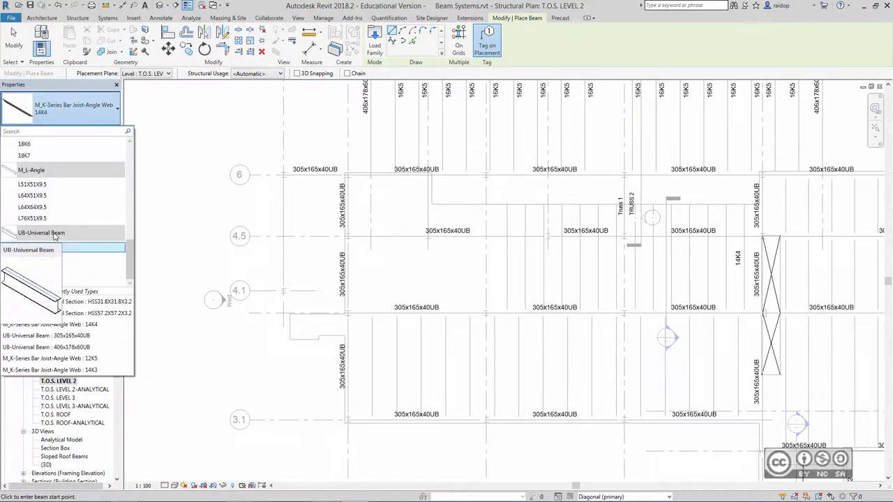
left_click(77, 259)
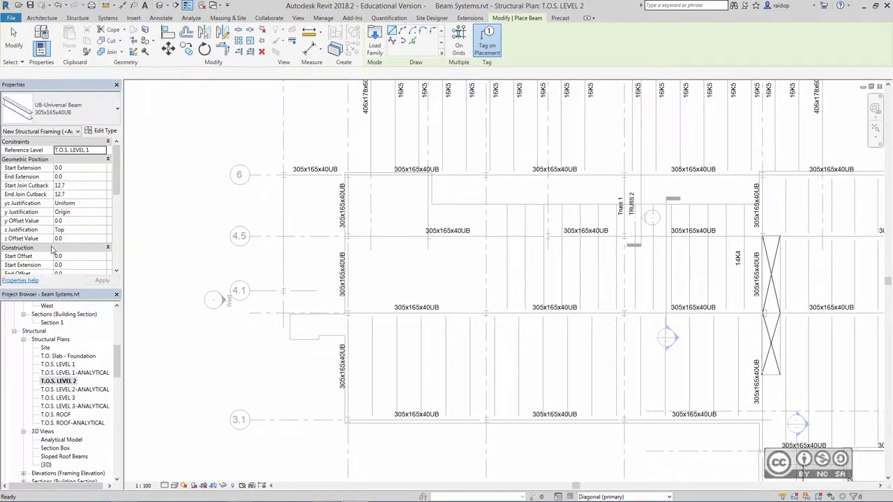
scroll(496, 308, "up", 2)
scroll(496, 307, "up", 2)
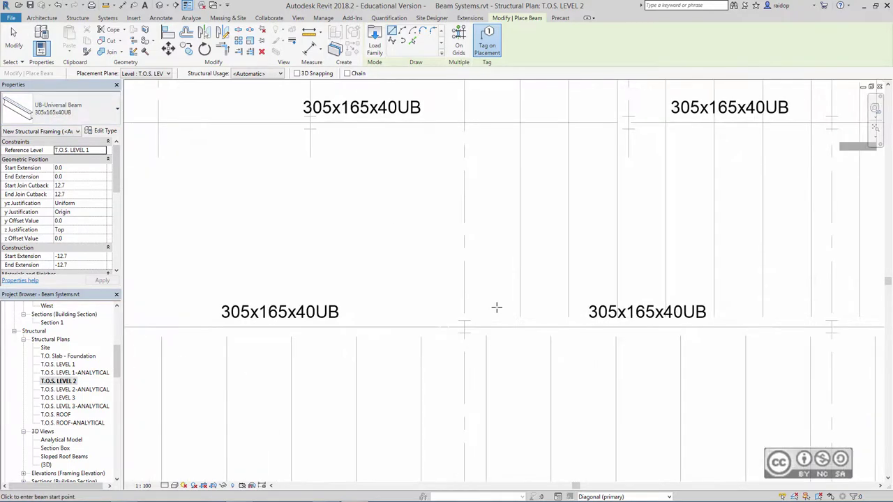
left_click(464, 326)
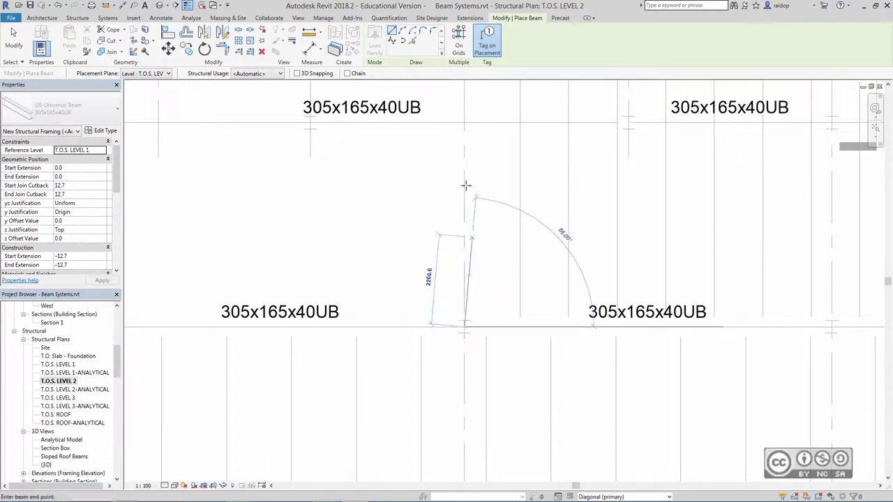
left_click(463, 123)
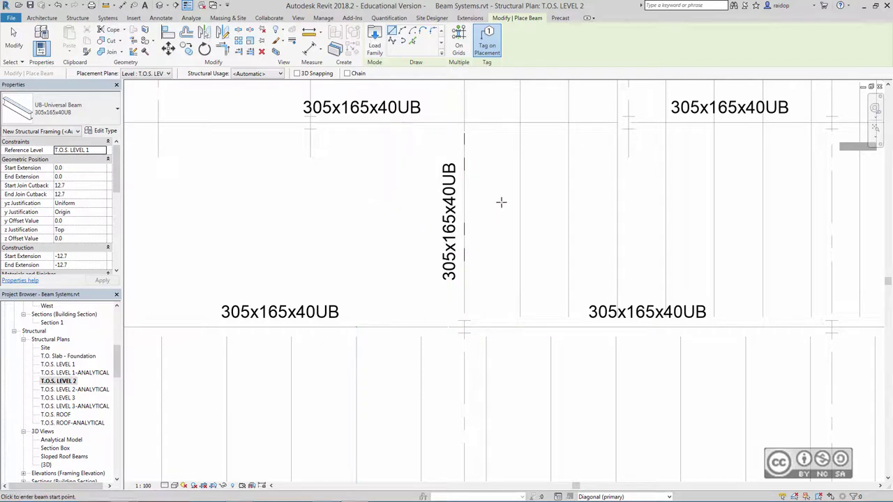
key("Escape")
key("Escape")
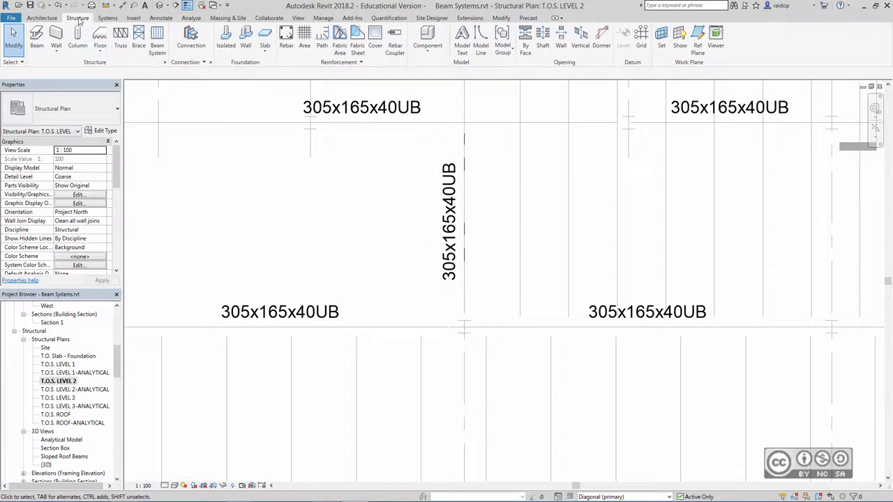
Sketch a rectangular bay boundary and create a 12K5 beam system spanning parallel to its right edge
left_click(157, 36)
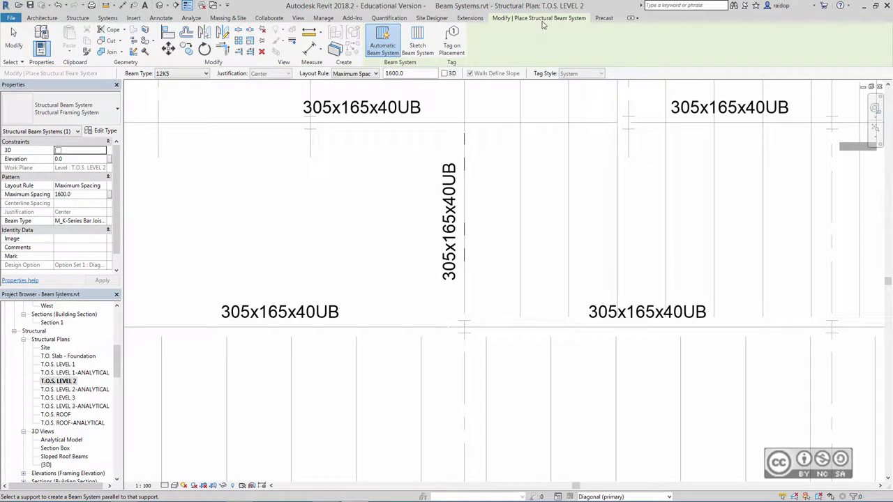
left_click(417, 40)
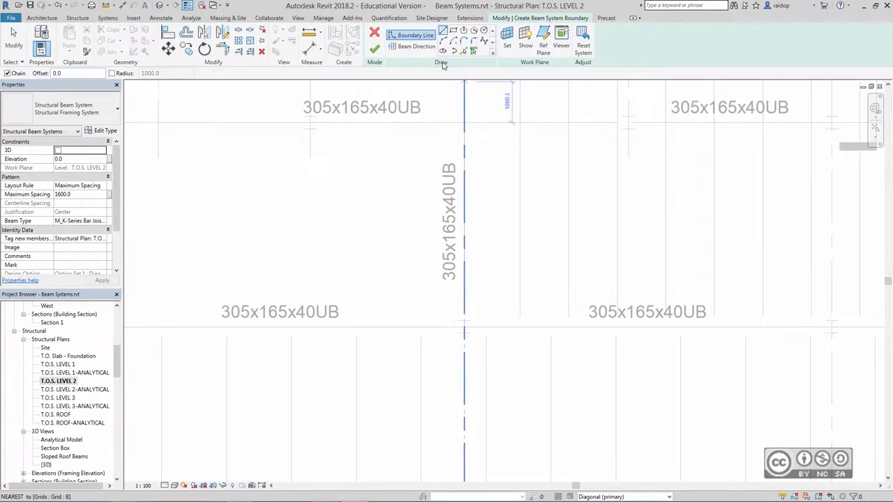
left_click(453, 31)
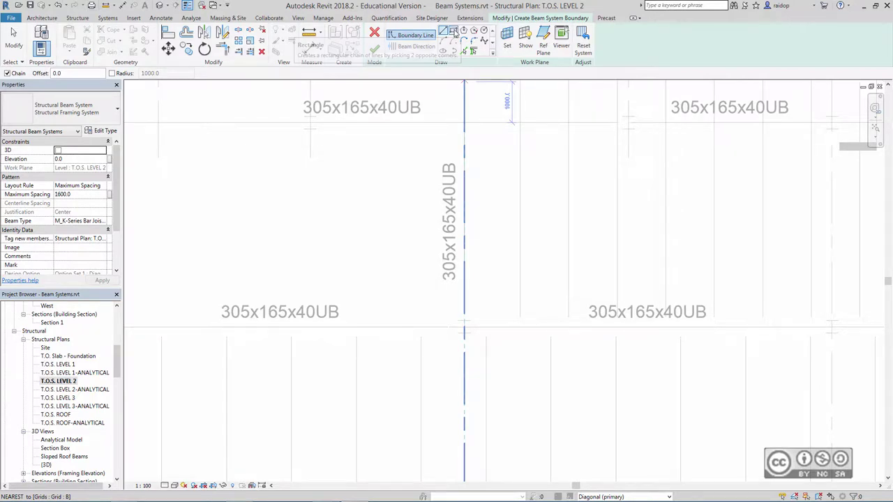
scroll(495, 176, "down", 2)
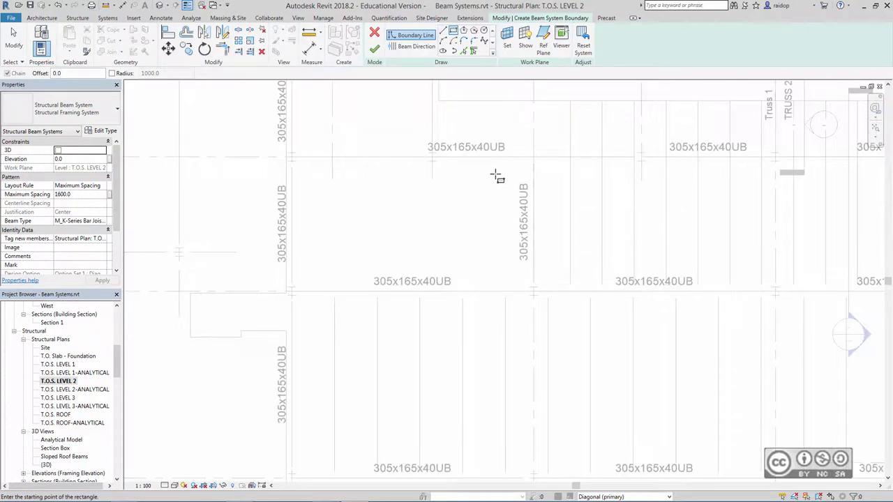
left_click(534, 157)
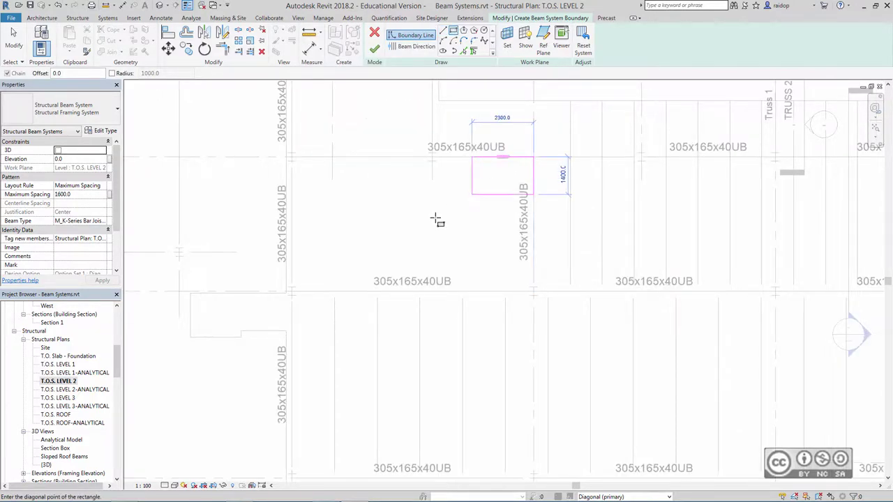
left_click(293, 291)
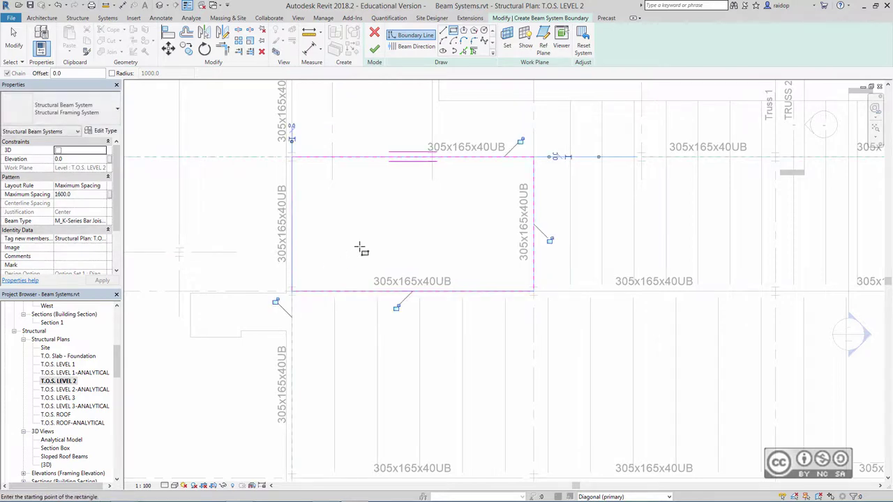
left_click(412, 47)
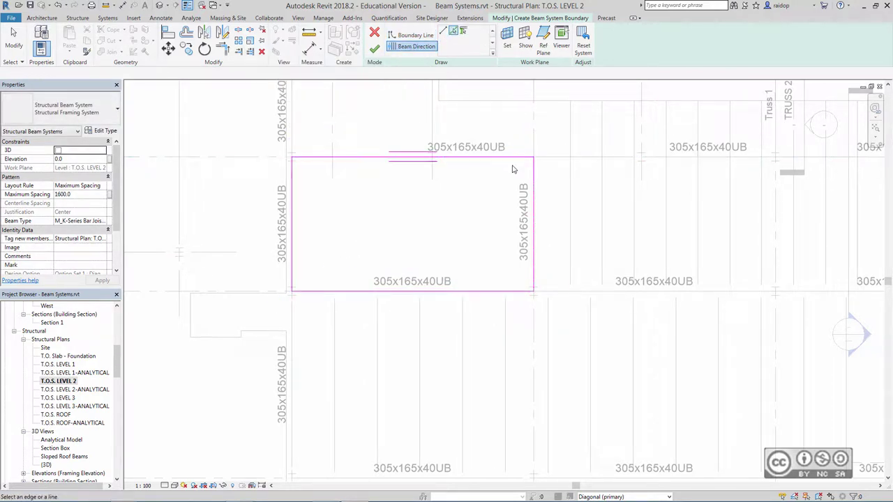
left_click(534, 180)
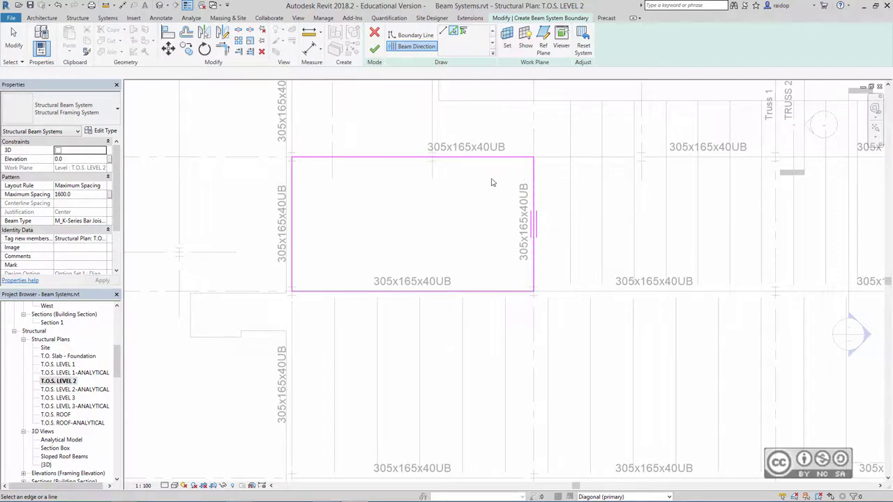
left_click(376, 50)
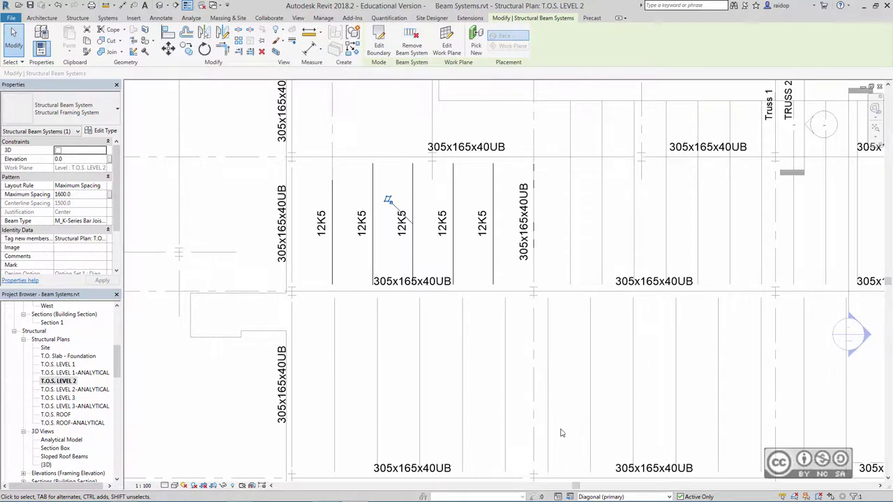
Finish editing Diagonal and switch to editing the Transverse design option
left_click(561, 496)
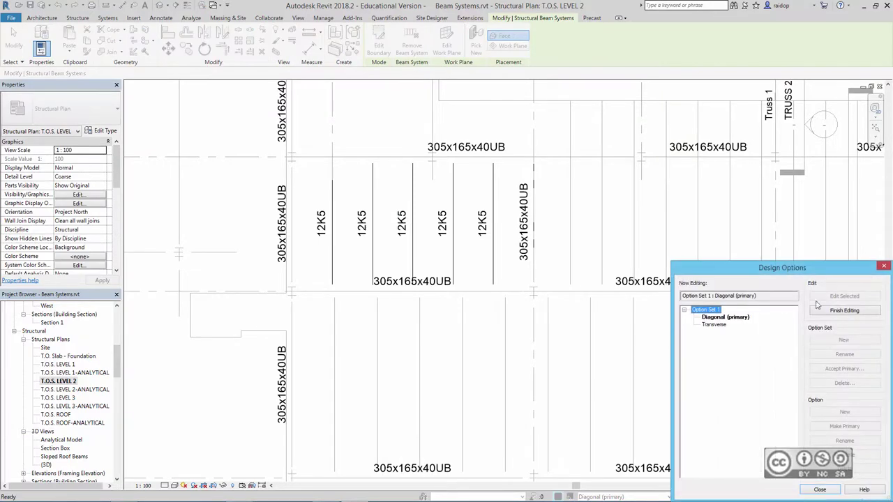
left_click(845, 311)
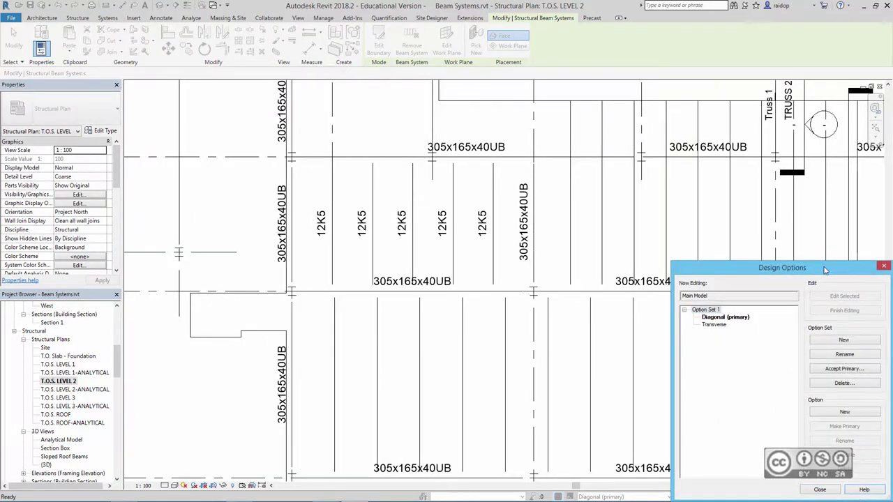
left_click(727, 329)
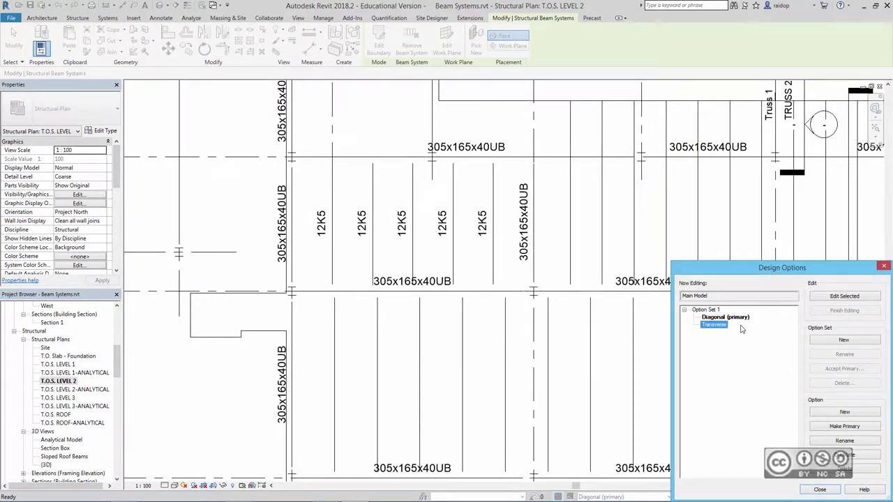
left_click(844, 296)
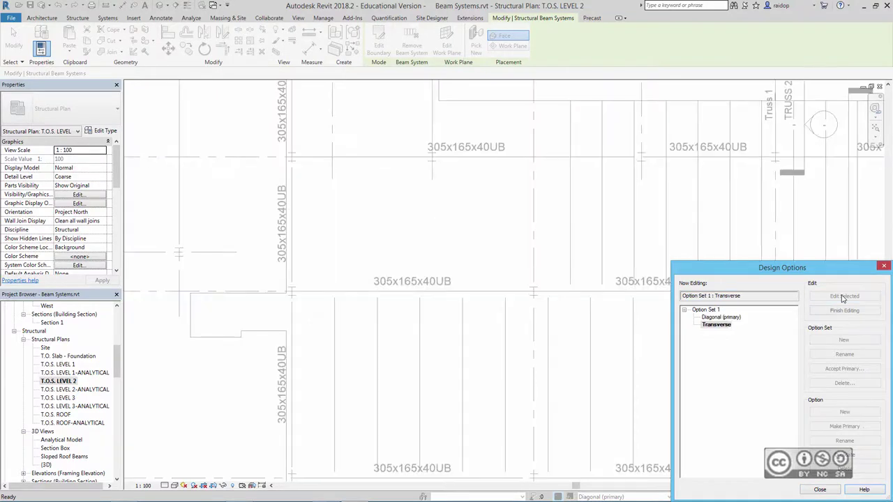
left_click(820, 491)
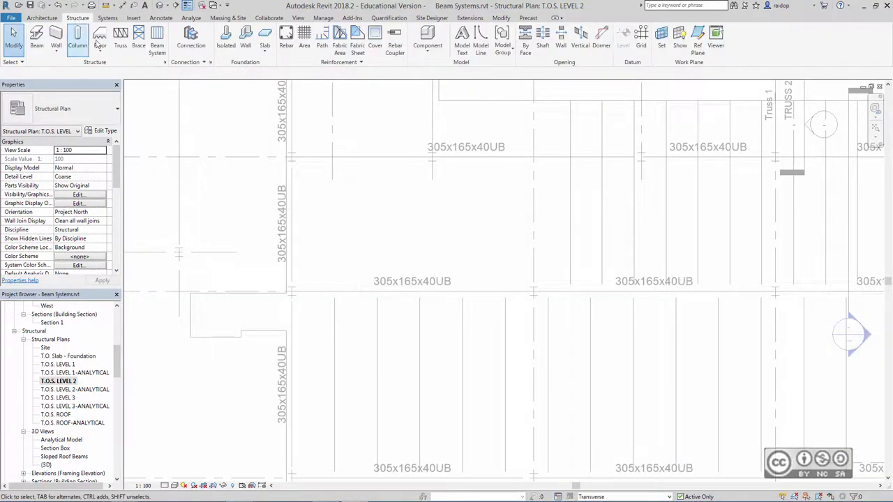
Draw diagonal M_K-Series Bar Joist-Angle Web 14K4 joists at about 45° across the bay
left_click(36, 36)
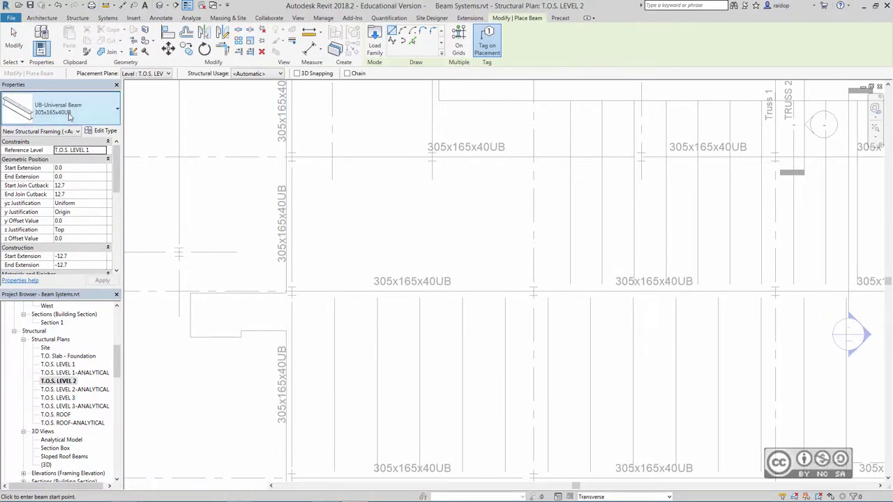
left_click(68, 116)
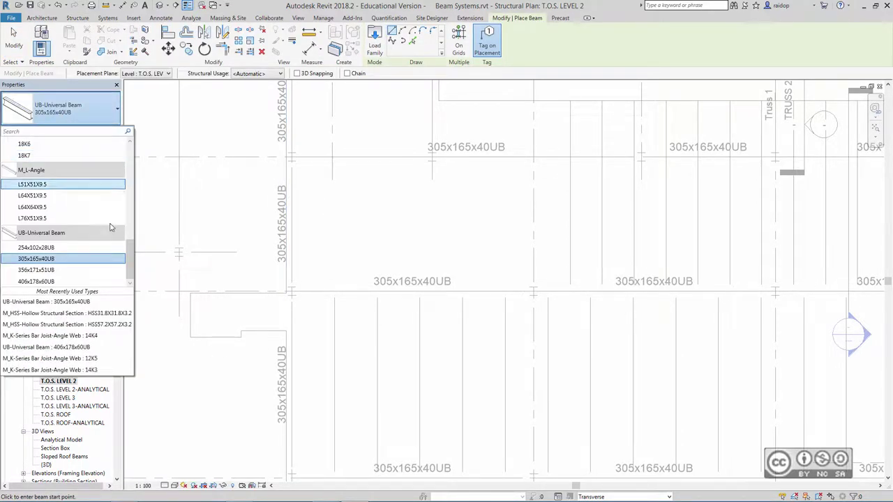
scroll(41, 210, "up", 4)
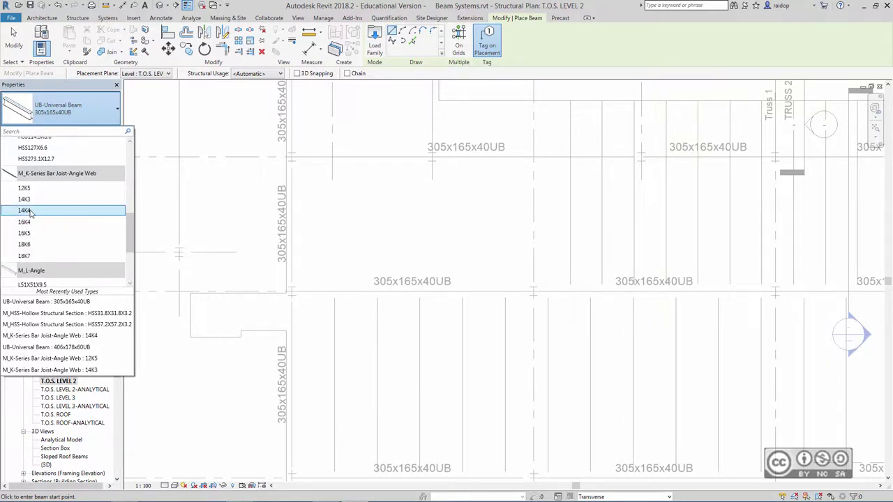
left_click(49, 209)
left_click(293, 196)
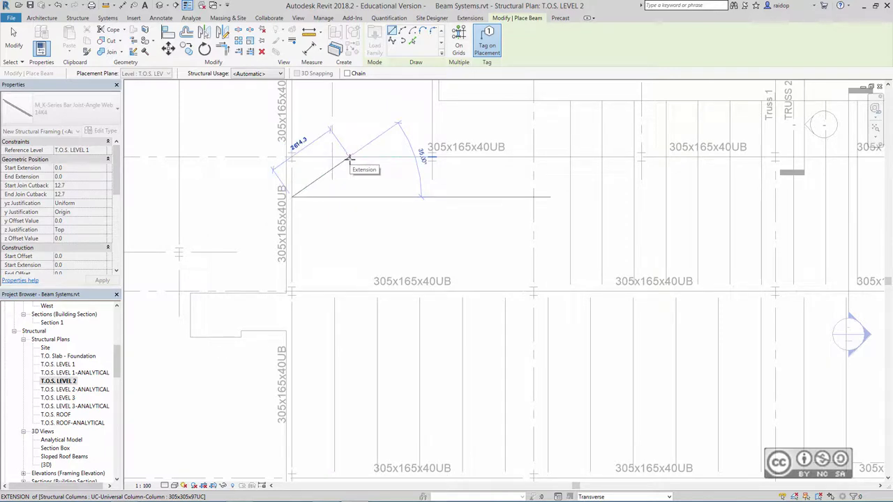
left_click(349, 159)
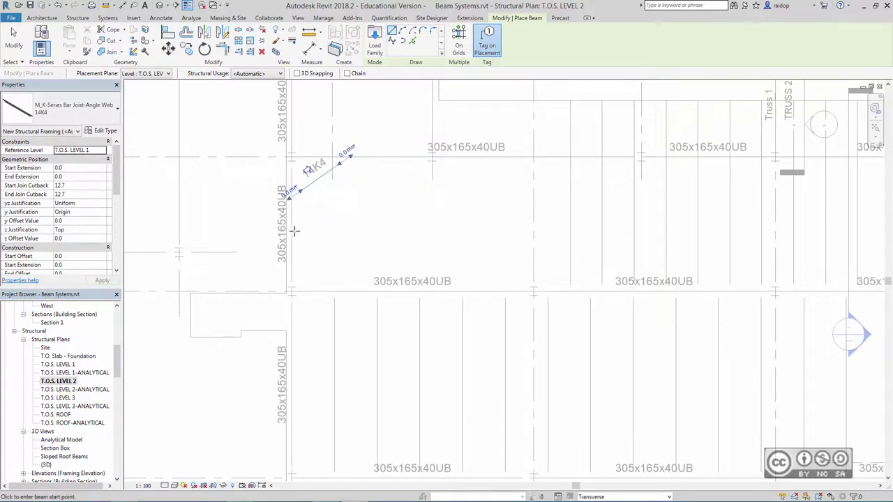
left_click(326, 289)
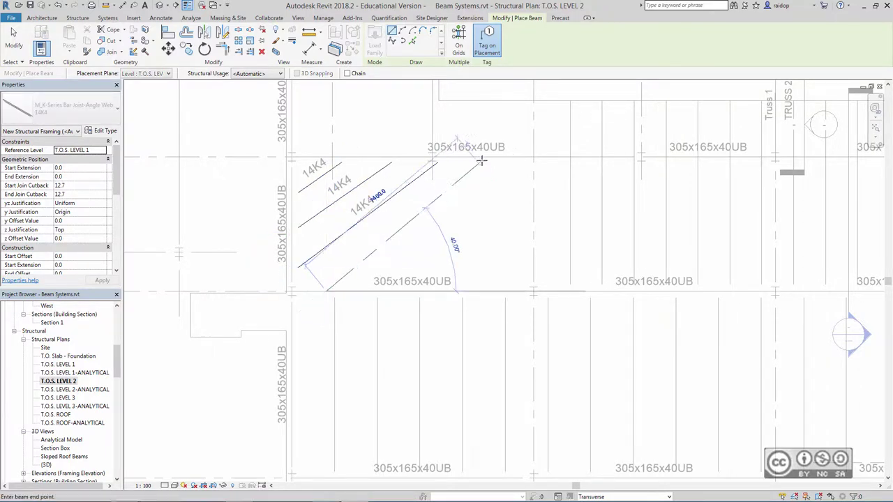
left_click(505, 155)
left_click(411, 285)
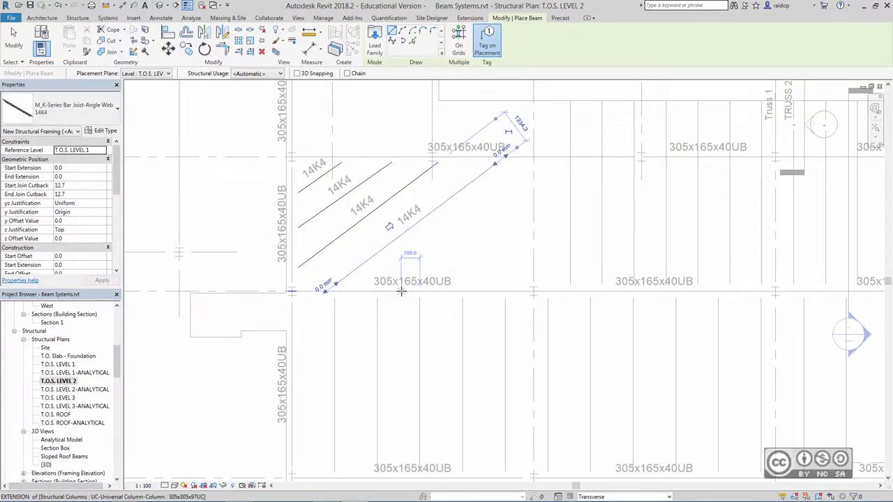
left_click(531, 193)
key("Escape")
key("Escape")
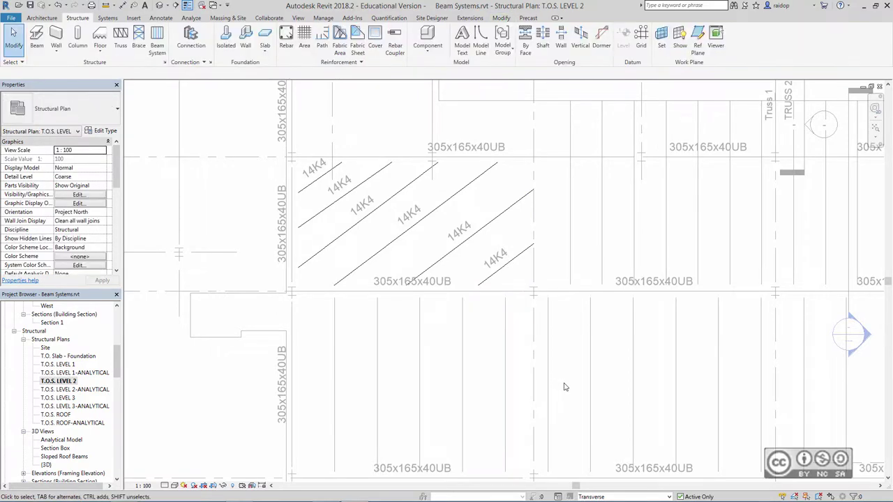
Finish editing the Transverse option and return to the main model
left_click(559, 497)
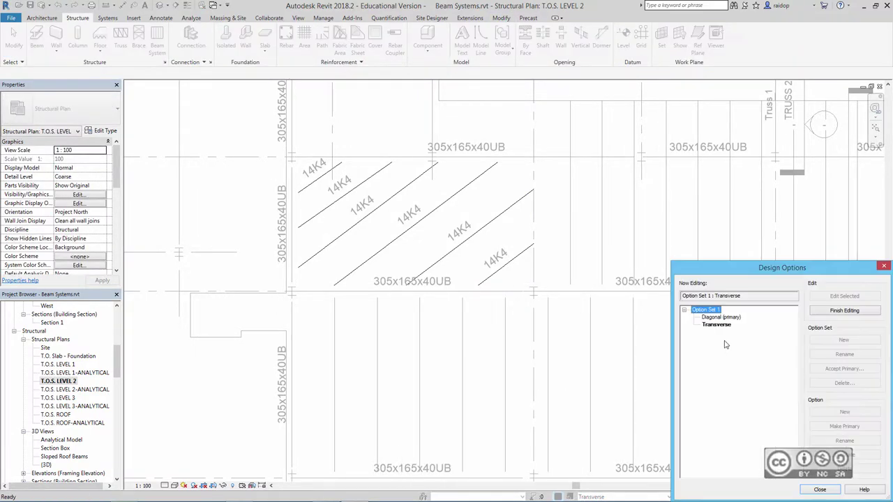
left_click(846, 311)
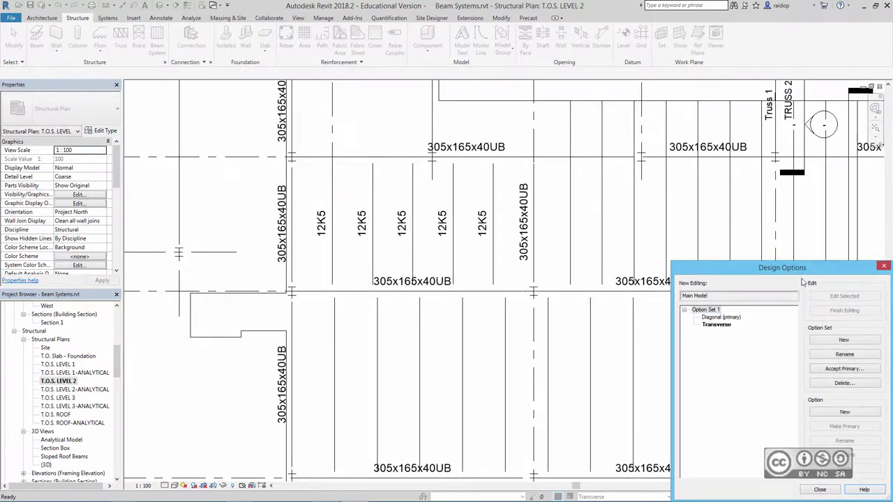
left_click(884, 267)
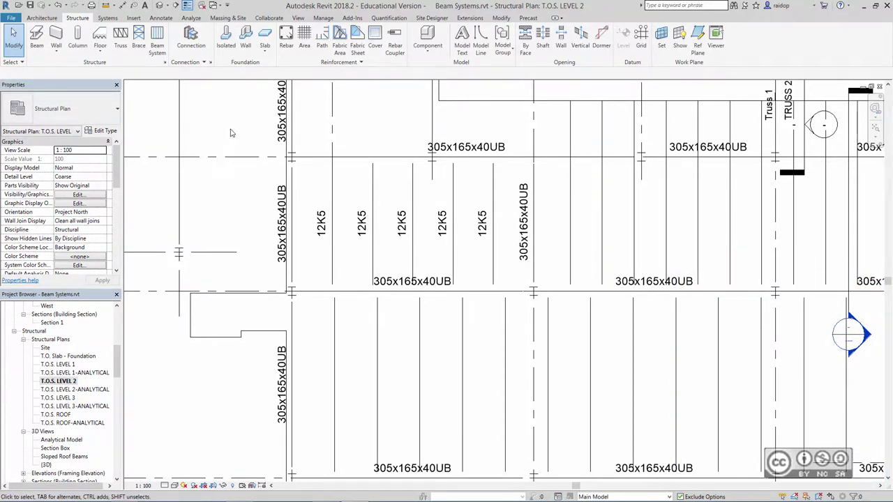
left_click(323, 17)
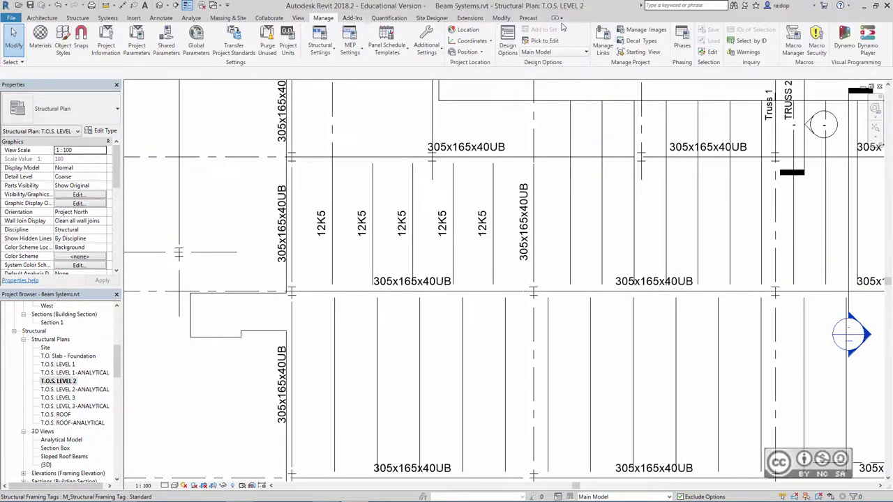
left_click(558, 53)
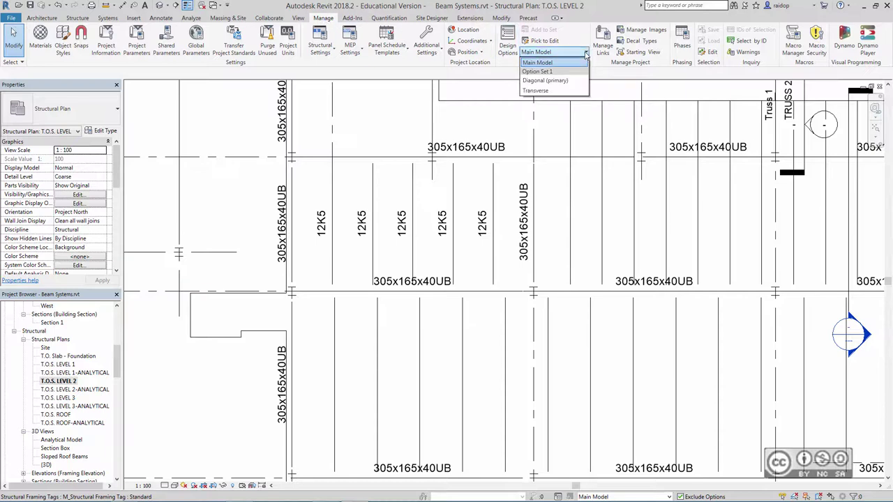
left_click(543, 92)
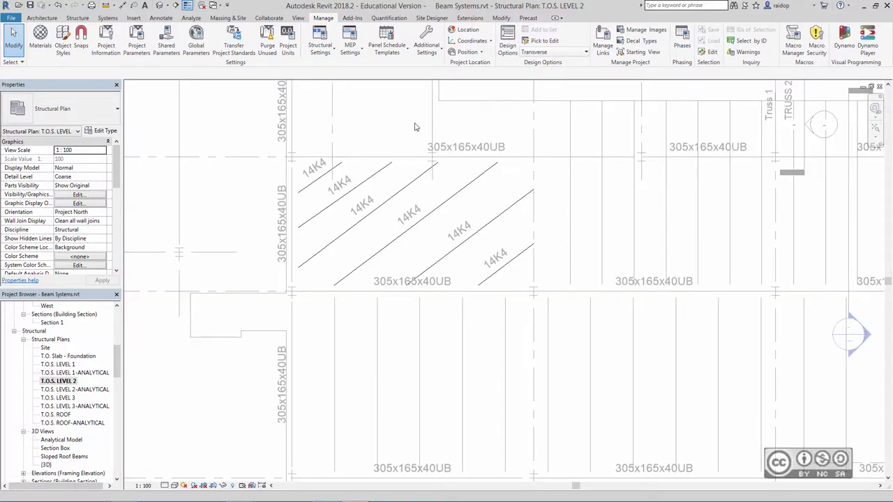
left_click(555, 52)
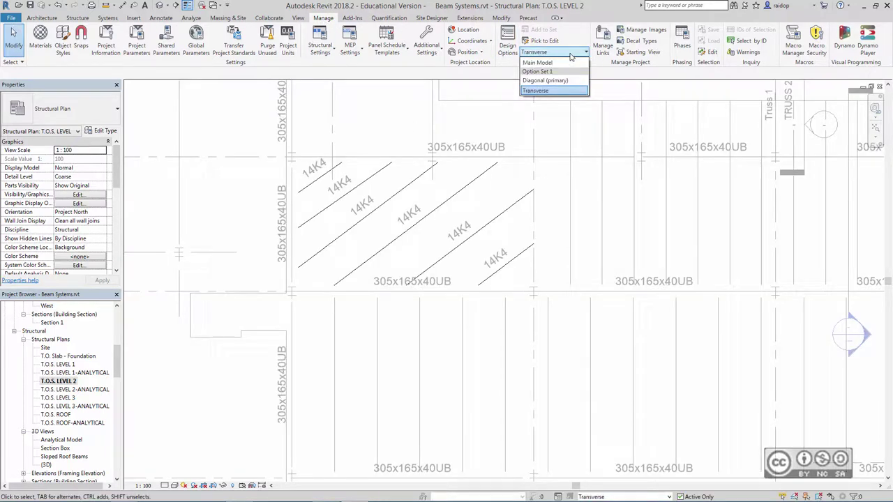
left_click(545, 80)
left_click(558, 52)
left_click(537, 62)
key("Escape")
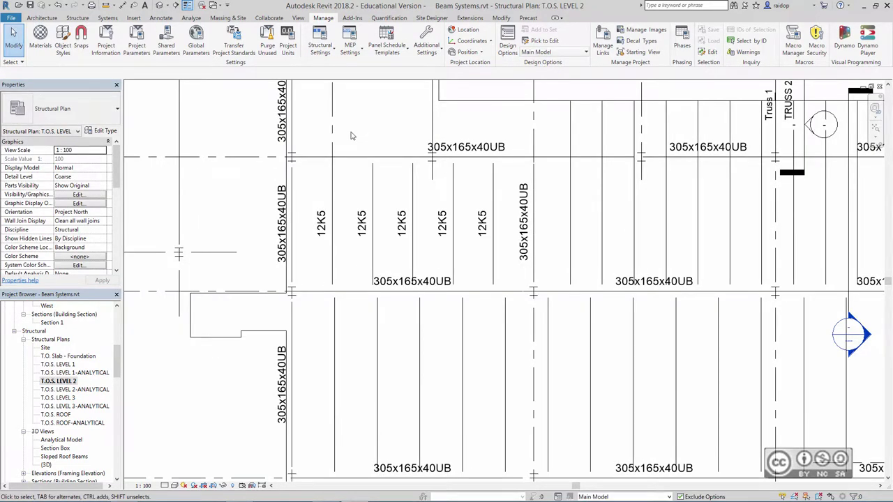
left_click(555, 53)
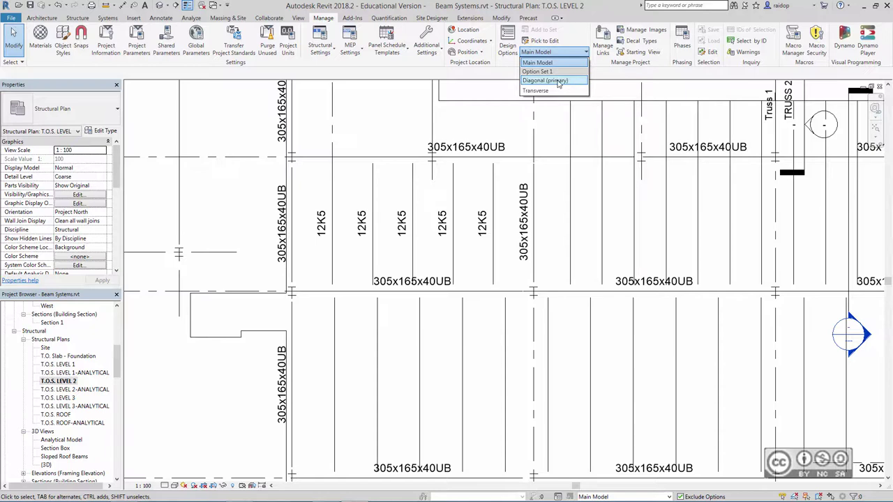
left_click(232, 213)
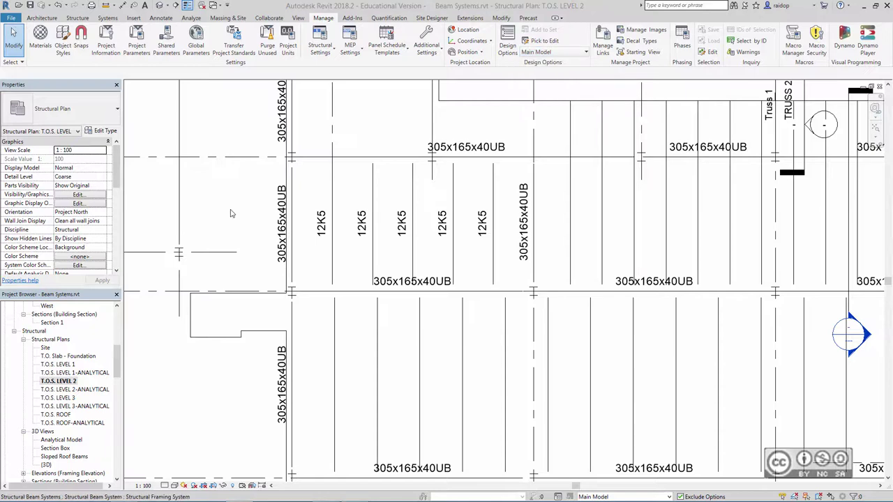
scroll(110, 375, "up", 5)
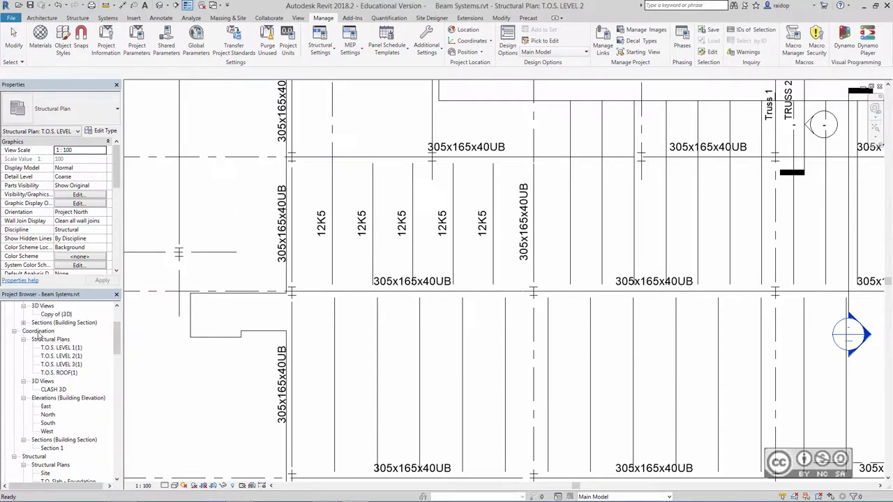
Open the T.O.S. LEVEL 2(1) coordination plan and the Collaborate tab's Interference Check menu
left_click(63, 356)
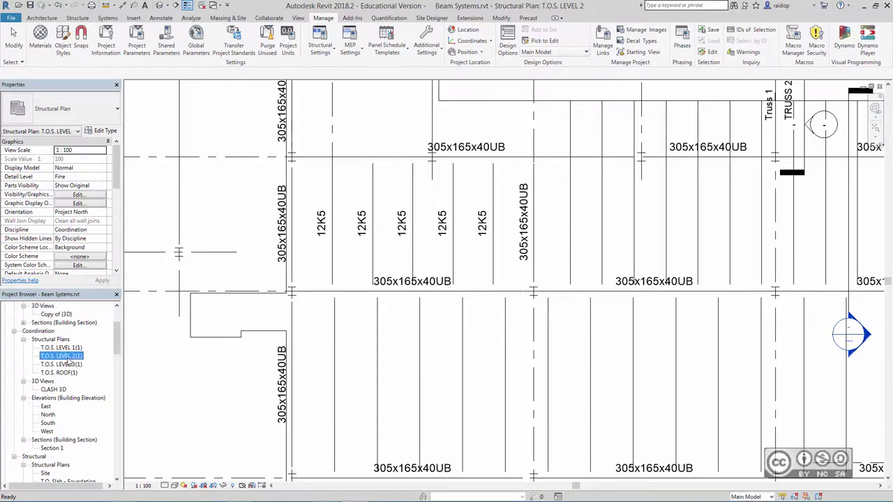
double_click(63, 356)
left_click(298, 18)
left_click(270, 18)
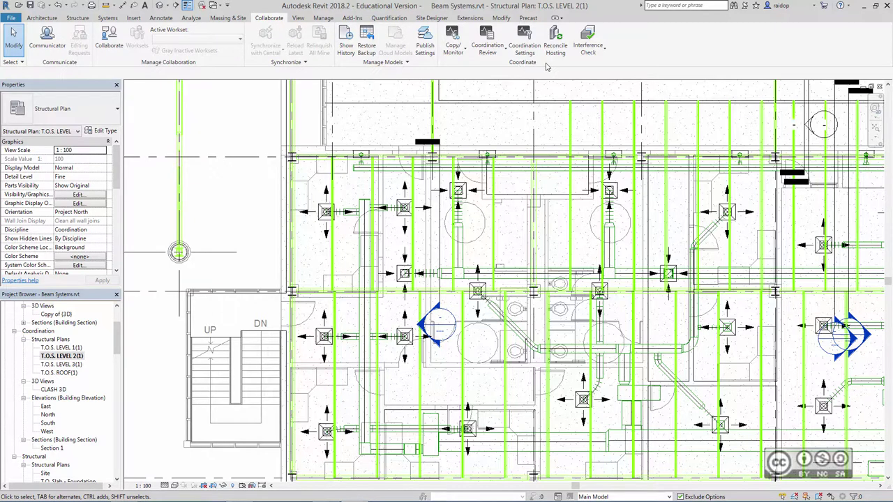
left_click(592, 44)
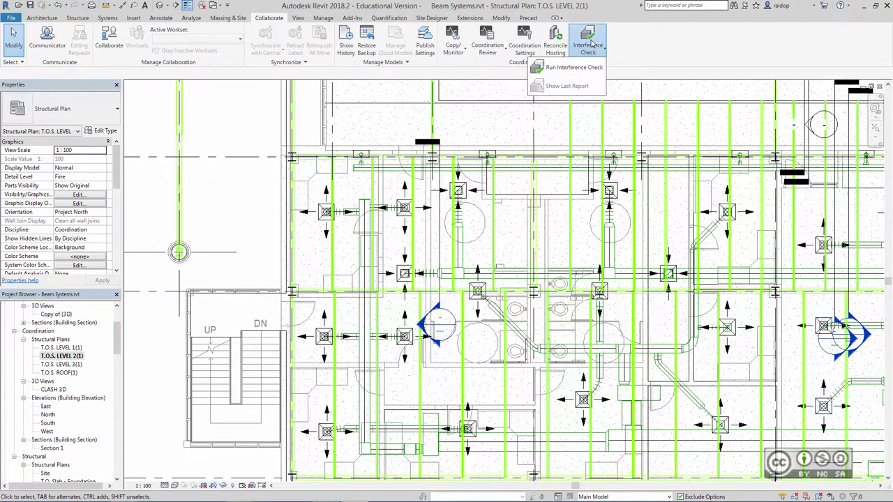
Check Structural Framing against Ducts in the linked MEP Sample.rvt for interferences
left_click(563, 68)
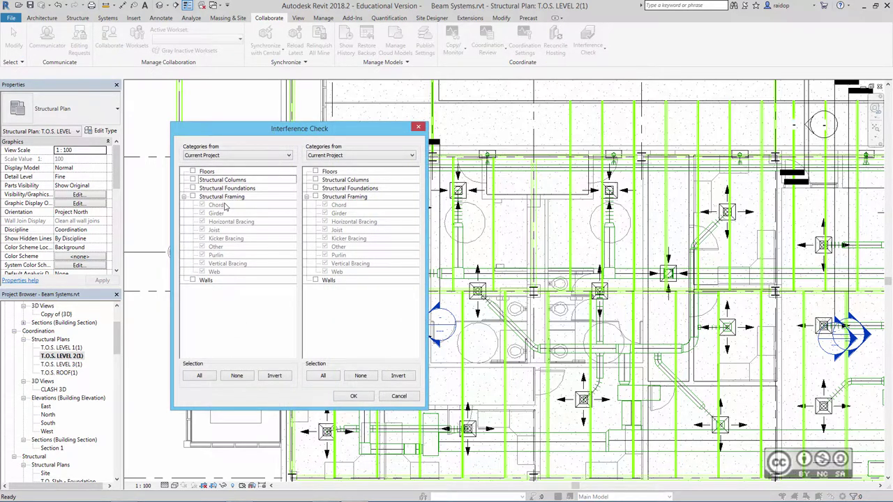
left_click(193, 196)
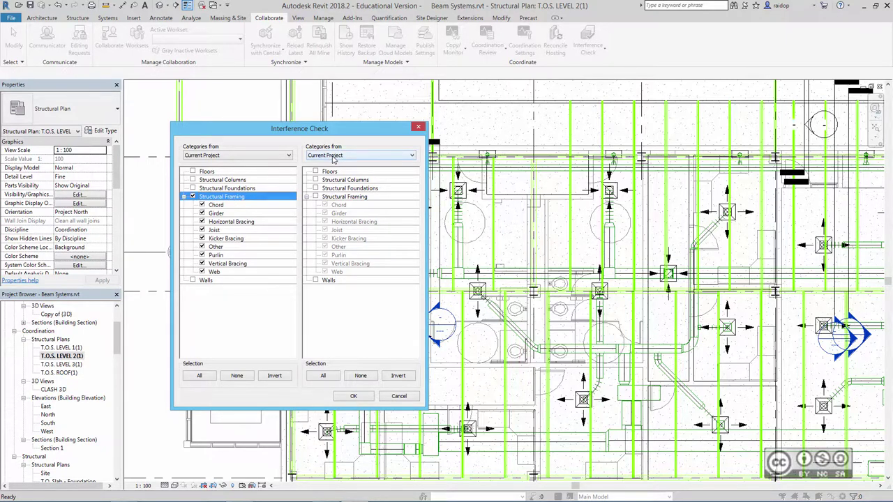
left_click(334, 156)
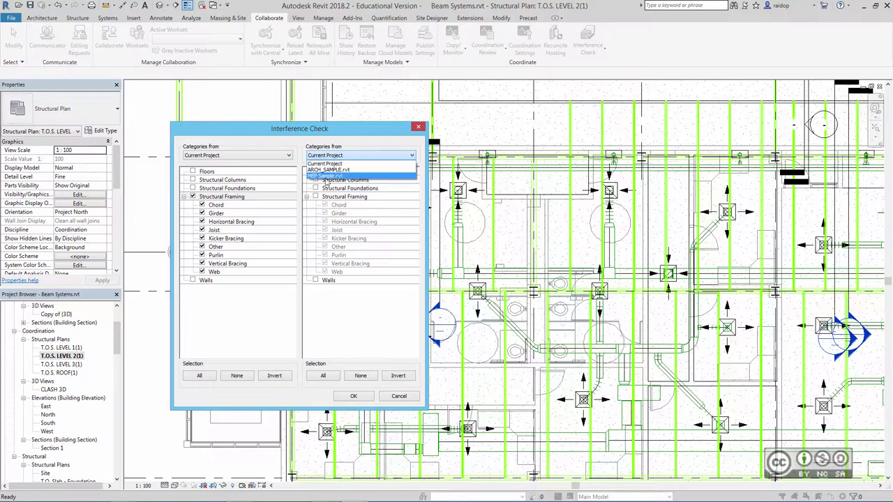
left_click(326, 176)
left_click(315, 188)
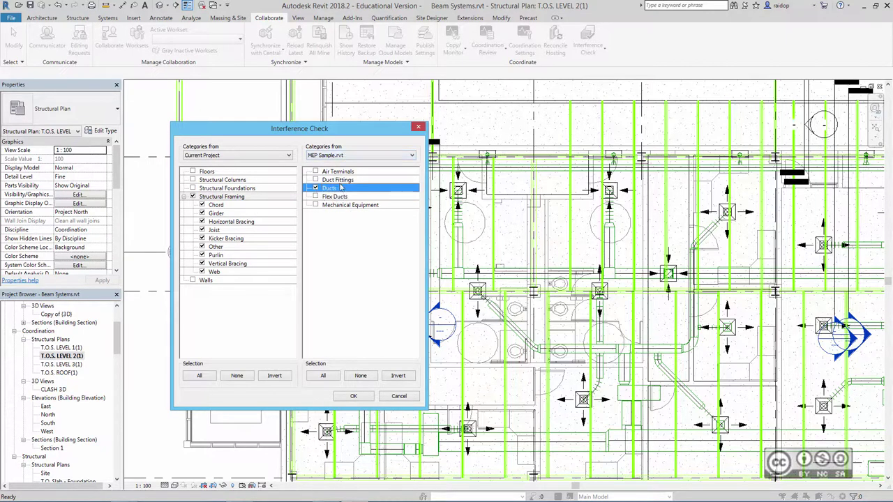
left_click(353, 397)
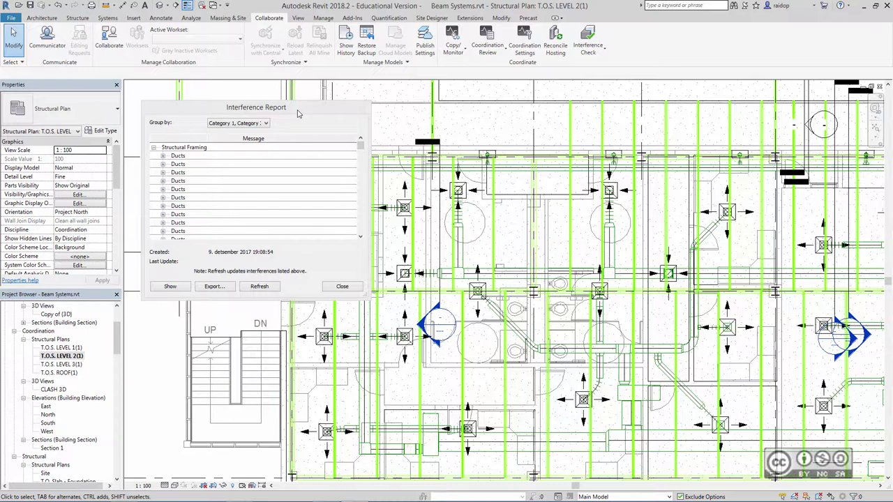
Group the report by Category 2, Category 1 and zoom to the 406x178x60UB beam clash
left_click(237, 123)
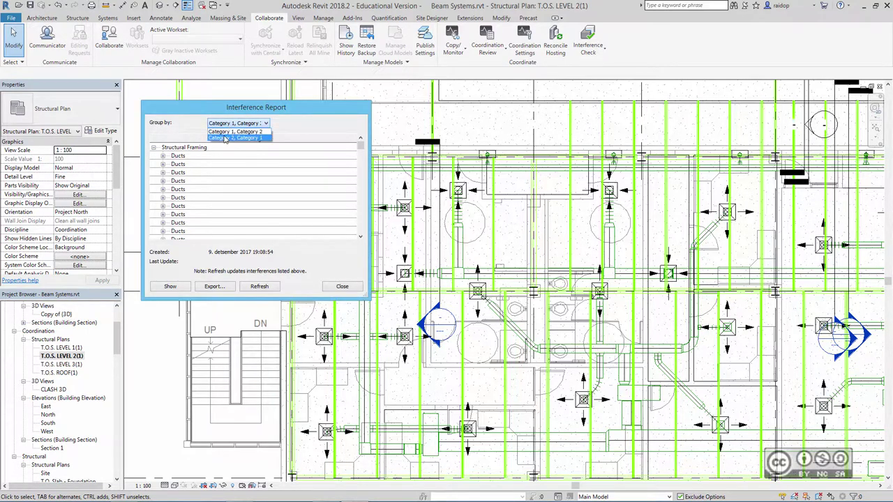
left_click(226, 139)
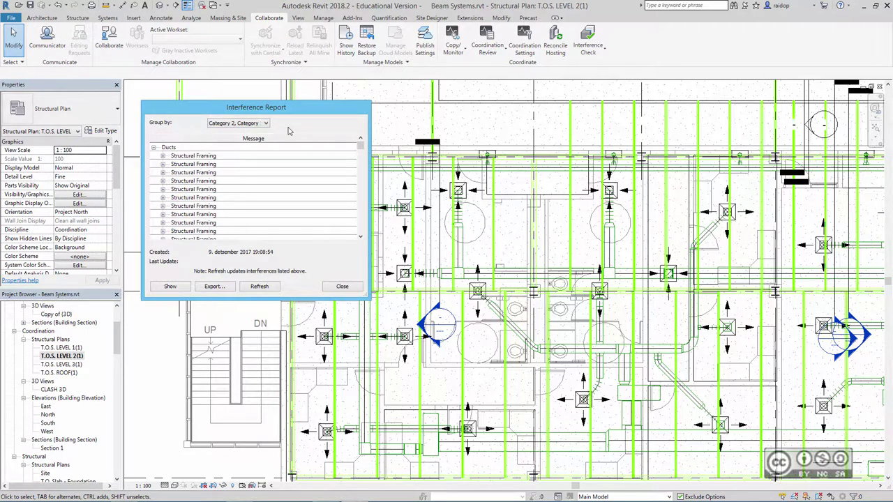
left_click(162, 190)
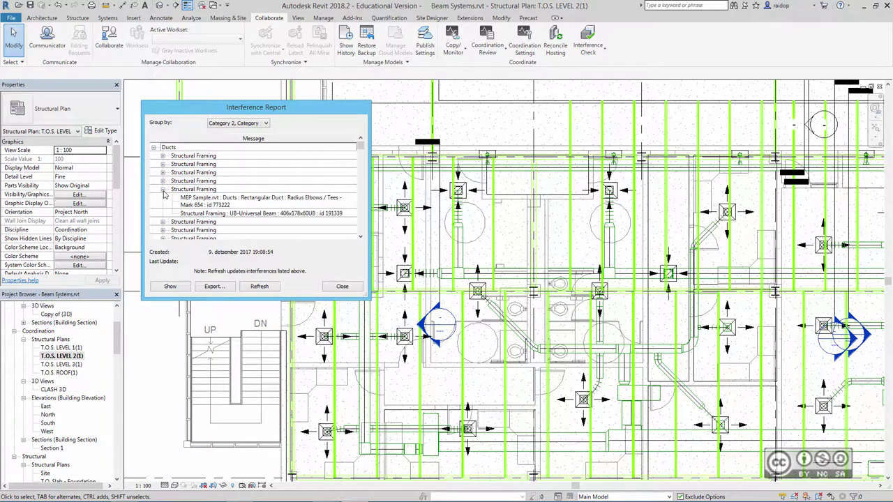
left_click(203, 215)
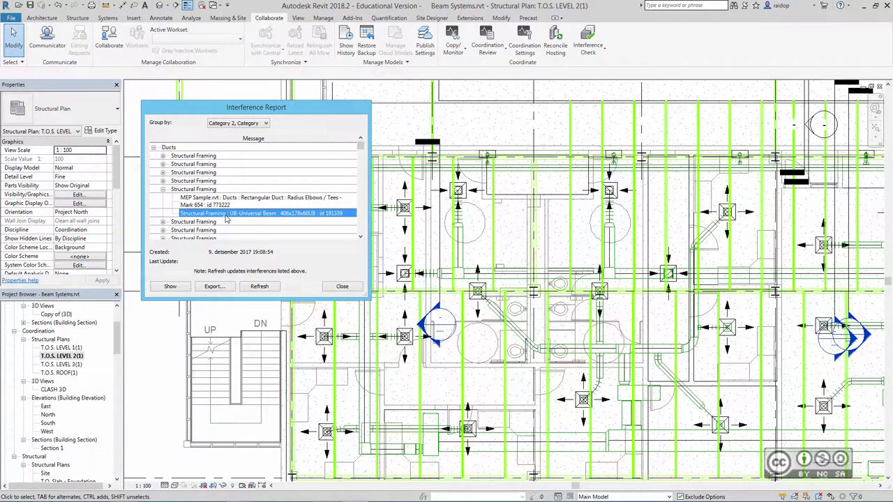
left_click(178, 288)
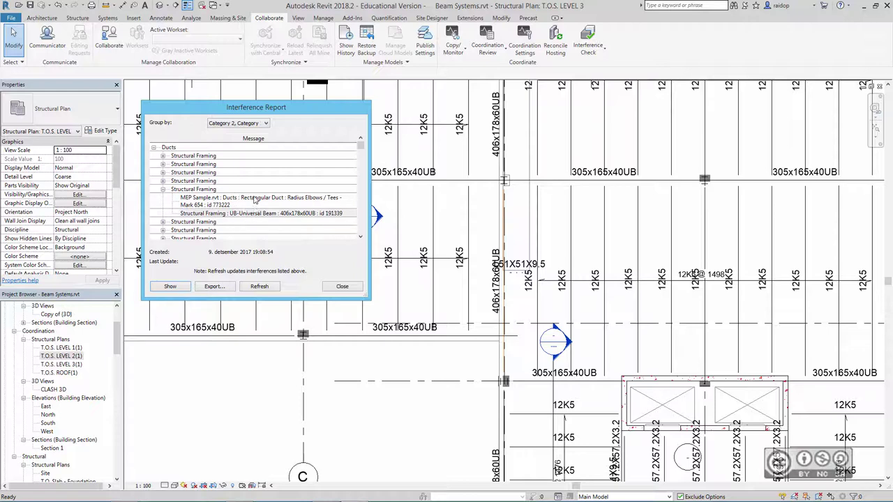
Select the 16K5 bar joist in the sixth clash and cycle through the views that show it
scroll(362, 189, "down", 3)
left_click(163, 189)
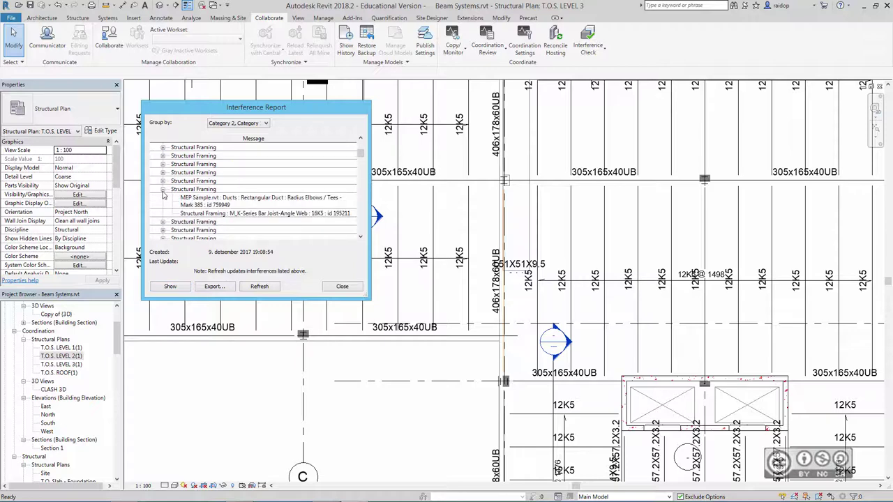
left_click(189, 214)
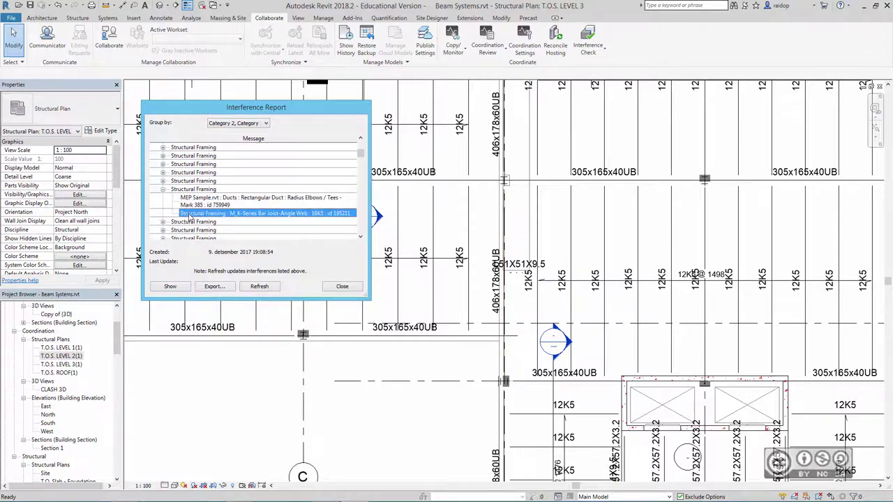
left_click(171, 287)
left_click(172, 286)
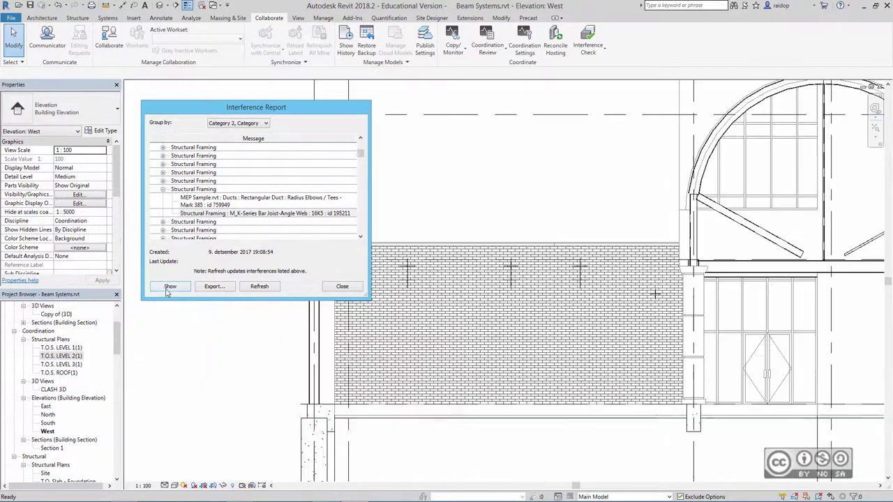
left_click(172, 286)
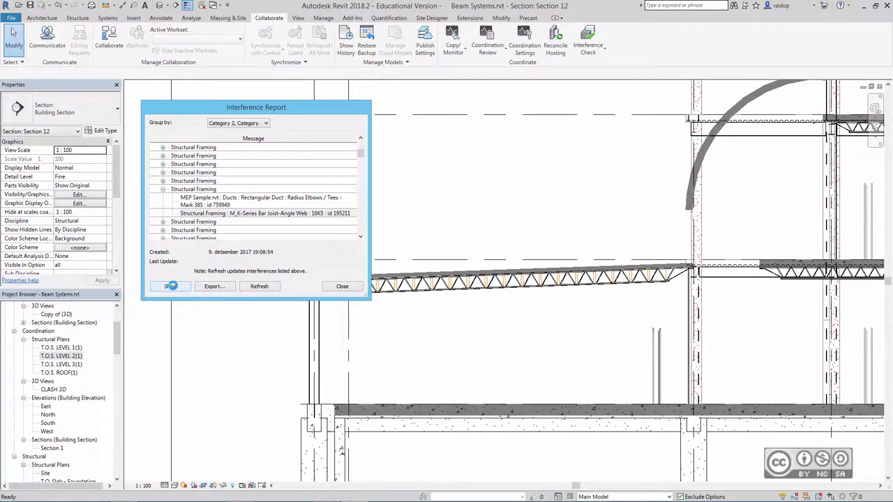
left_click(171, 286)
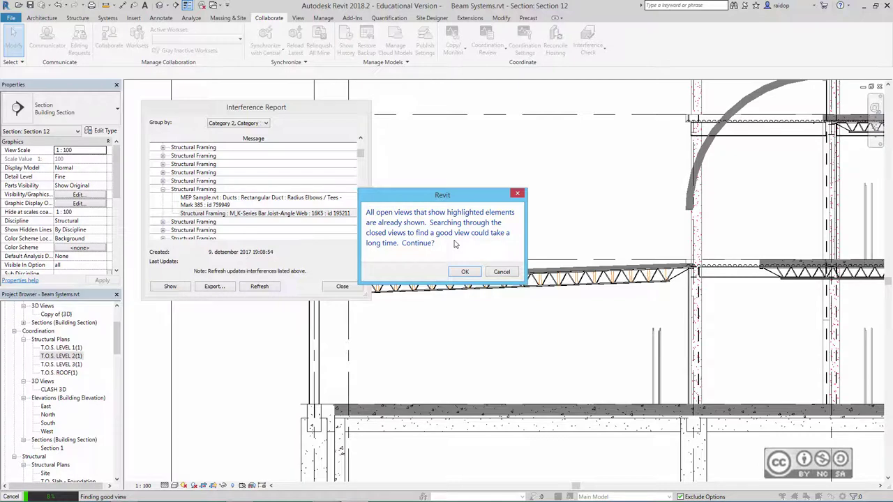
Accept the search of closed views, dismiss the no-view message, and close the report
left_click(501, 271)
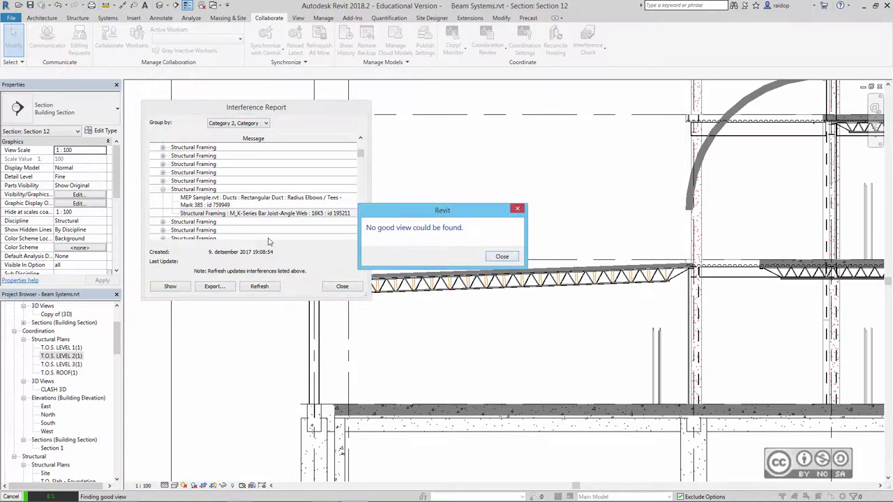
left_click(502, 256)
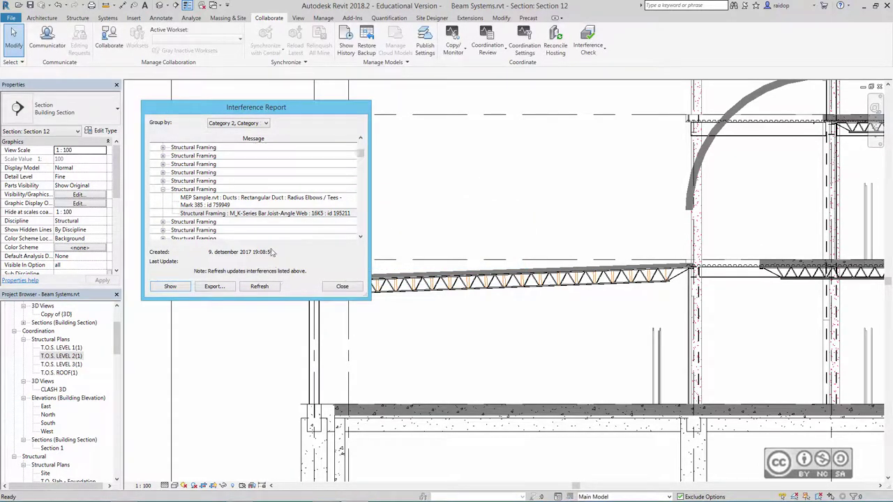
left_click(342, 288)
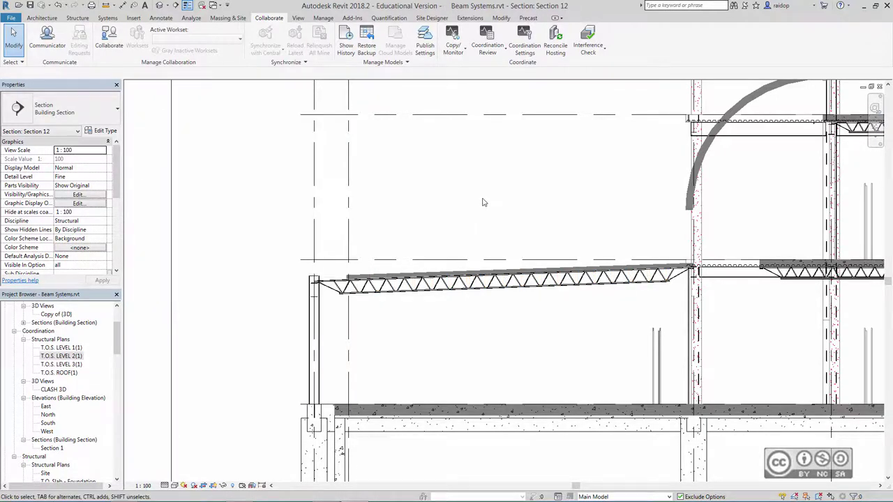
Reopen the last interference report, close it, and zoom Section 12 to fit with ZF
left_click(594, 55)
left_click(594, 54)
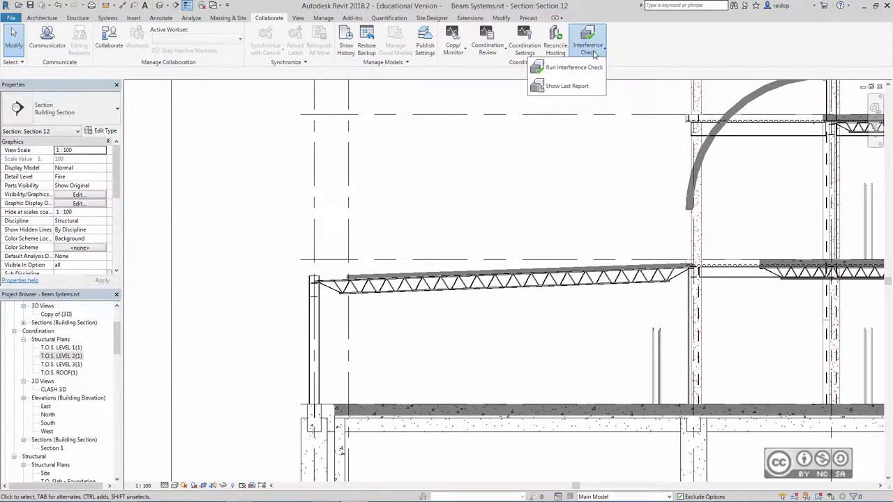
left_click(552, 86)
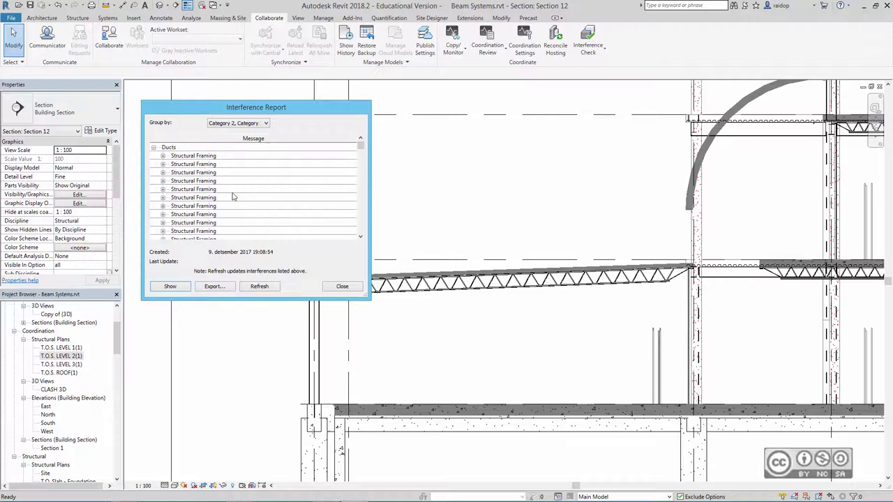
left_click(332, 290)
key("z")
key("f")
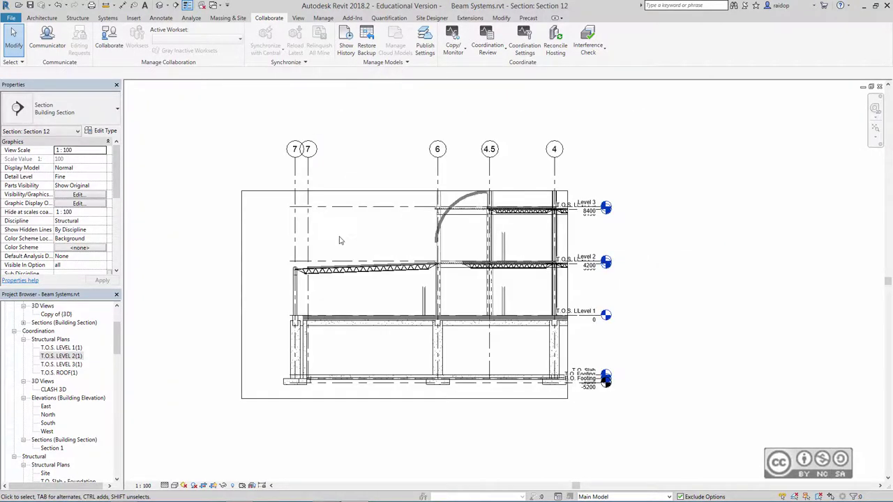